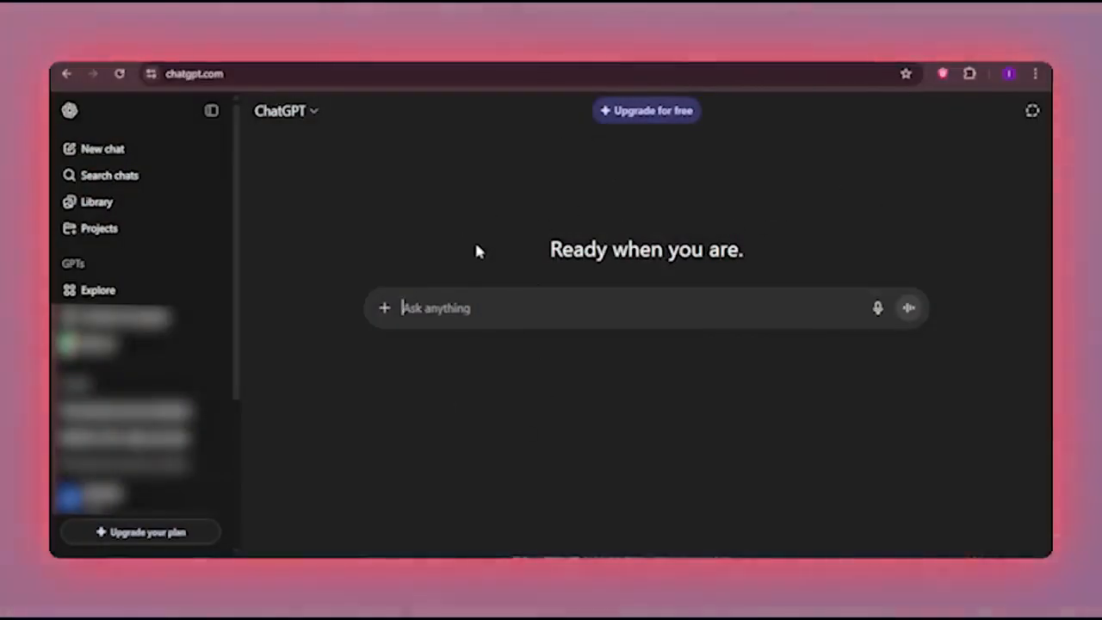
- Ask for a suspenseful 2-minute Jallianwala Bagh Massacre documentary script in Hindi, with strong hooks, scenes and a closing line but no creator guidance
{"action": "key", "text": "ctrl"}
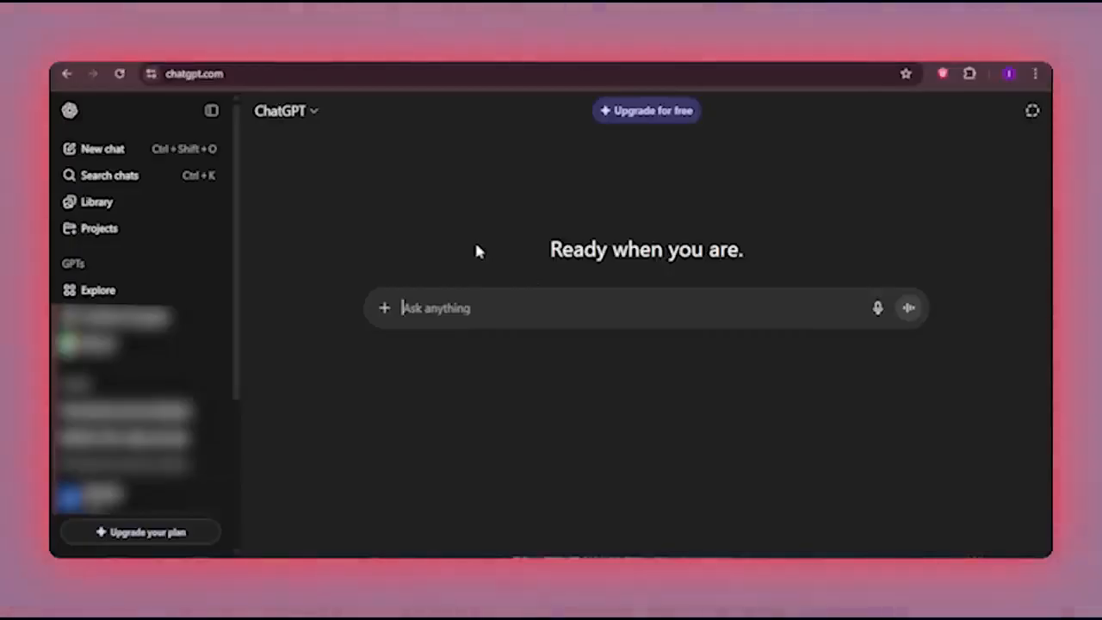
{"action": "type", "text": "Prompt 1 - Mujhe Jallianwala Bagh Massacre per ek documentary banani hai, 2 minute ki ek Suspenceful Script do Strong hooks ke saath jo viewer ko video ke last tak roke rahe, script me Creaters ke liye guidance nahi likhna or is script me proper hook ho , or scene,s hon or or last me closing line bhi ho ise hindi me likho"}
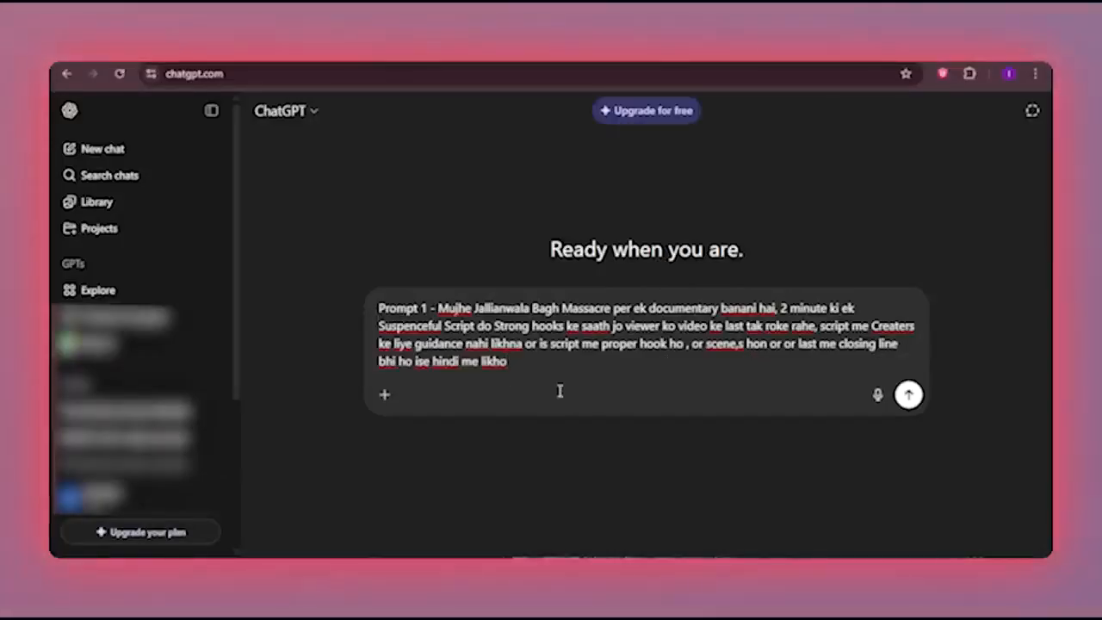
{"action": "left_click_drag", "start_coordinate": [474, 308], "coordinate": [611, 307]}
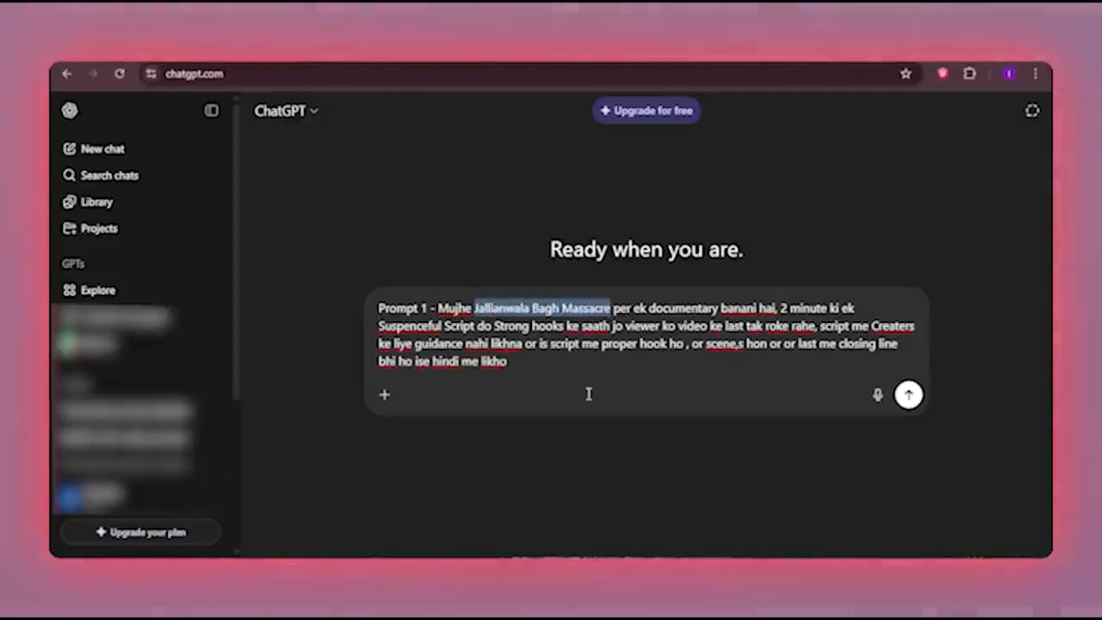
{"action": "left_click", "coordinate": [640, 397]}
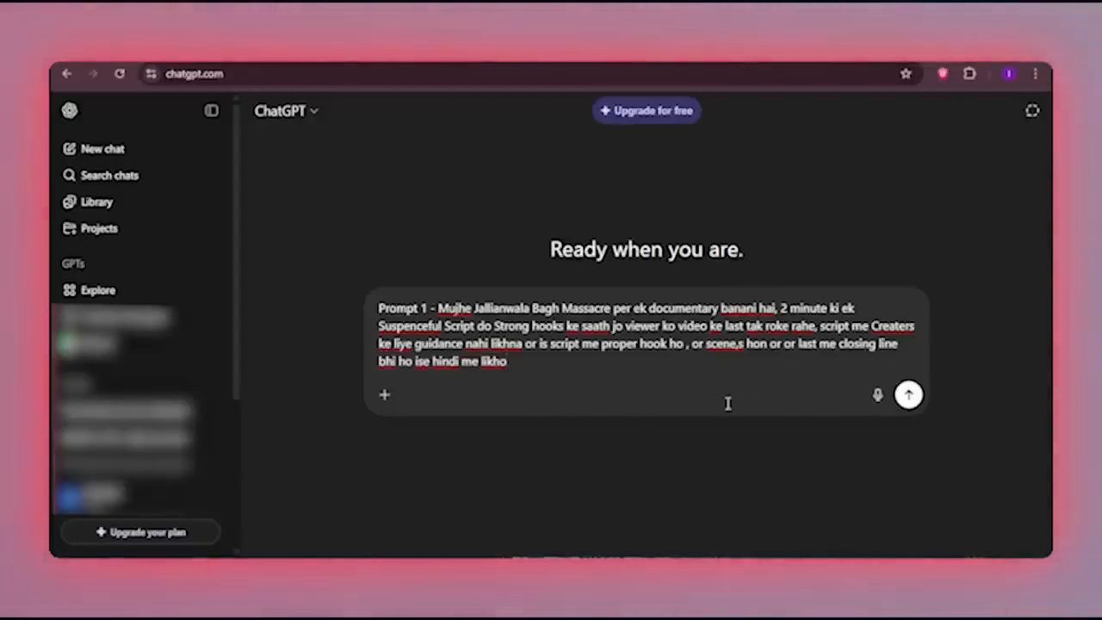
{"action": "left_click", "coordinate": [909, 394]}
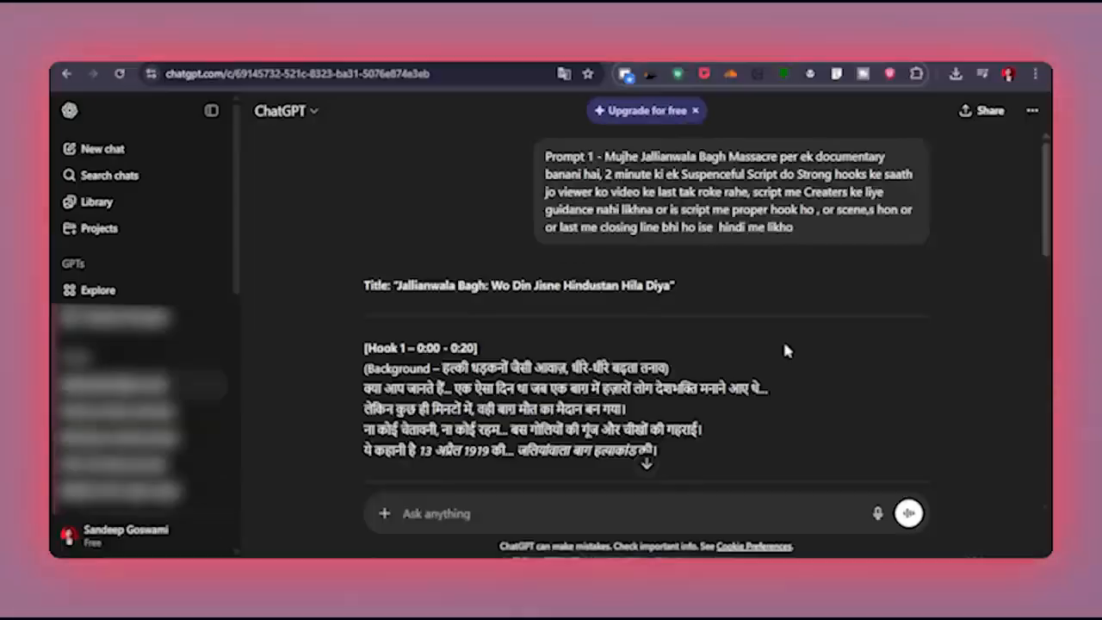
- Read through the generated documentary script, examining its hooks, scenes and closing section
{"action": "scroll", "coordinate": [784, 346], "scroll_direction": "down", "scroll_amount": 3}
{"action": "scroll", "coordinate": [784, 345], "scroll_direction": "up", "scroll_amount": 1}
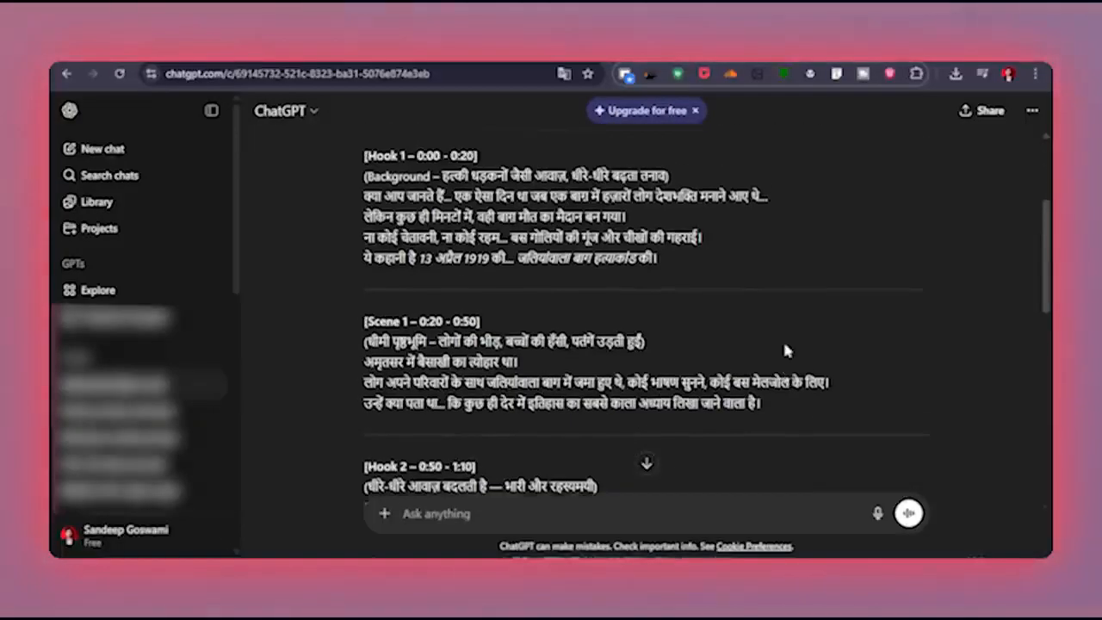
{"action": "scroll", "coordinate": [783, 349], "scroll_direction": "up", "scroll_amount": 2}
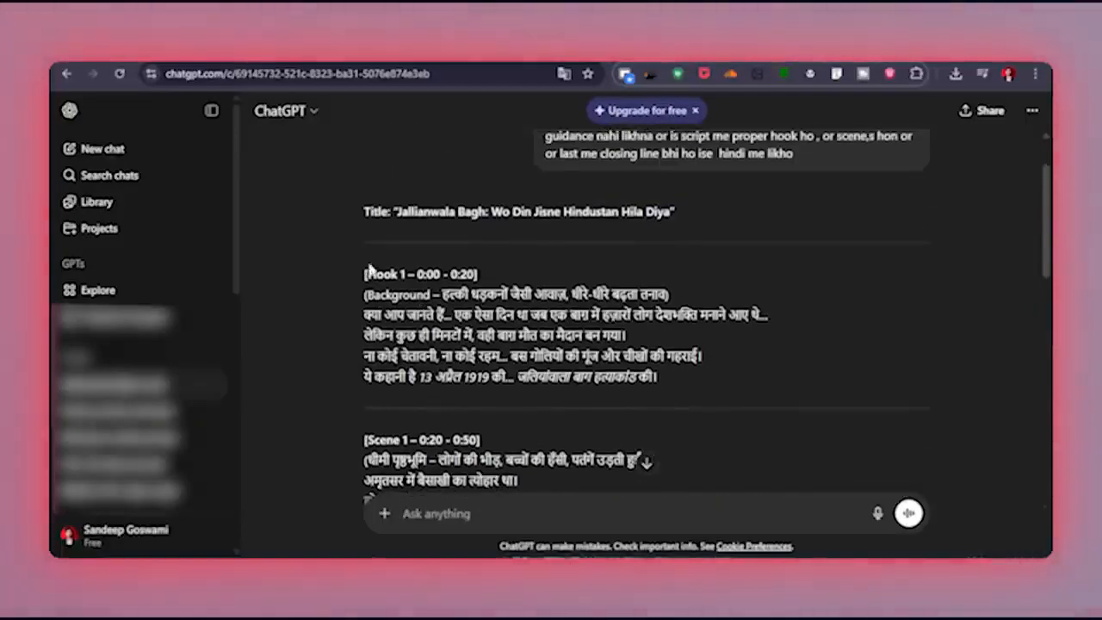
{"action": "scroll", "coordinate": [371, 269], "scroll_direction": "down", "scroll_amount": 4}
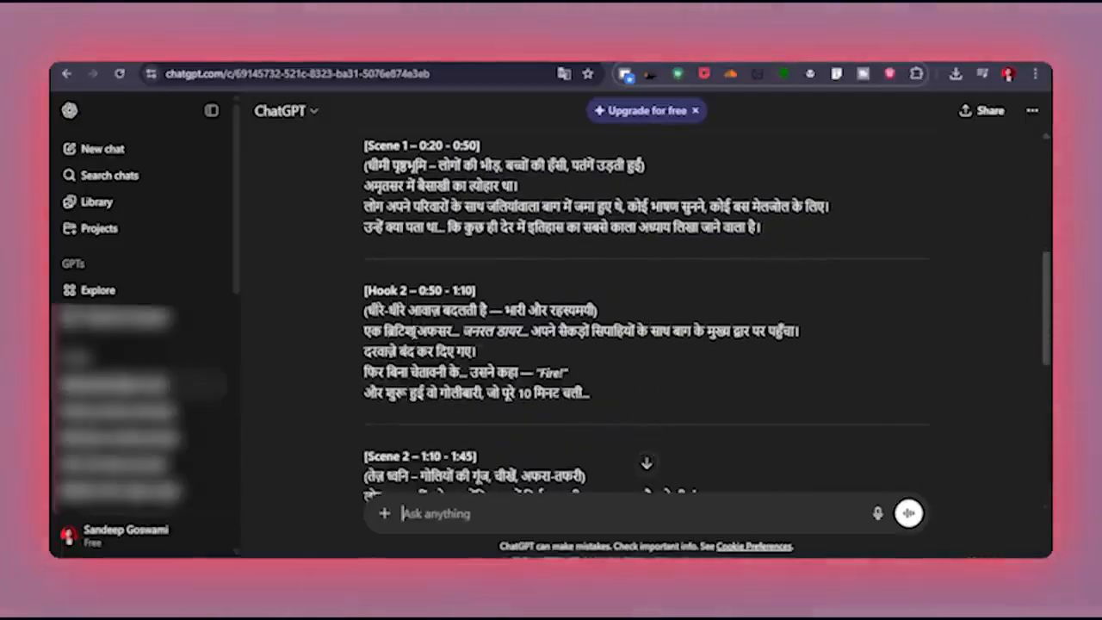
{"action": "scroll", "coordinate": [594, 345], "scroll_direction": "down", "scroll_amount": 4}
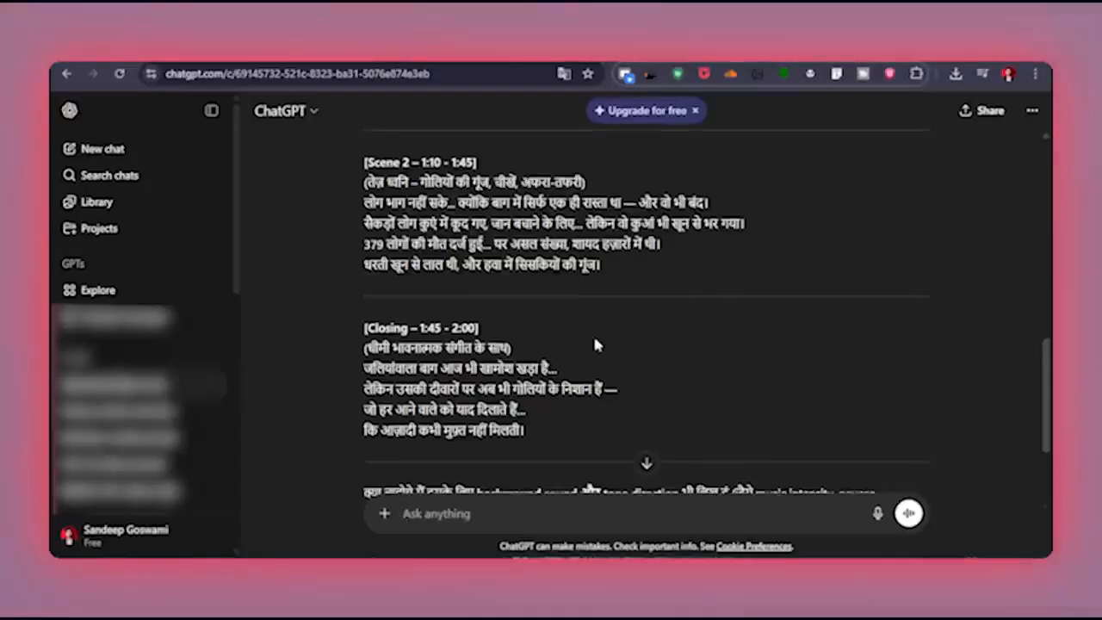
{"action": "scroll", "coordinate": [594, 345], "scroll_direction": "up", "scroll_amount": 10}
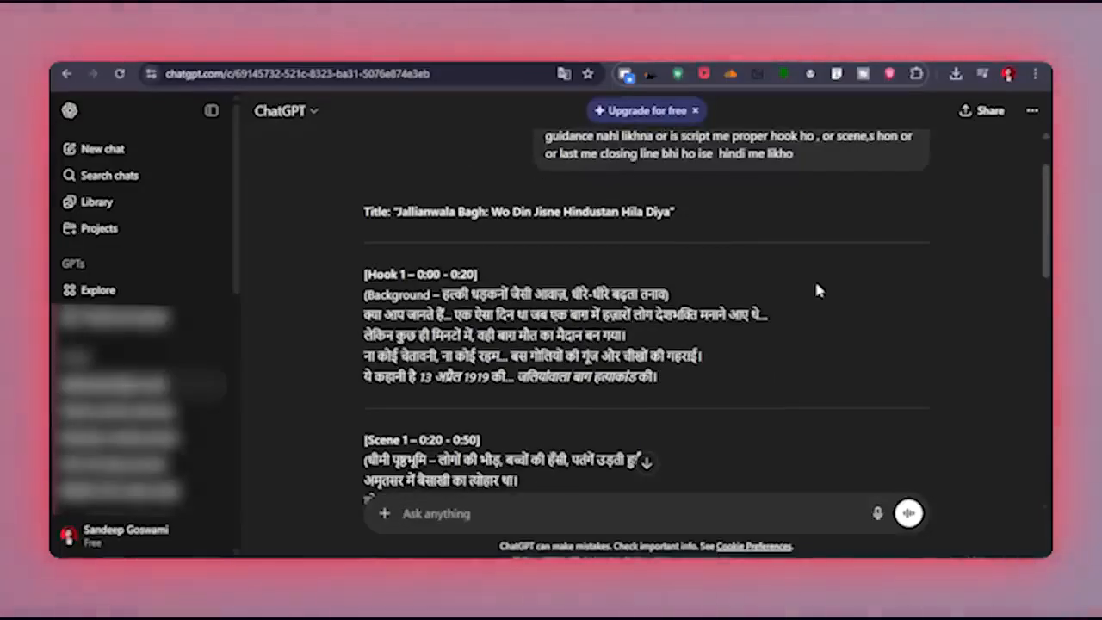
{"action": "scroll", "coordinate": [809, 286], "scroll_direction": "down", "scroll_amount": 1}
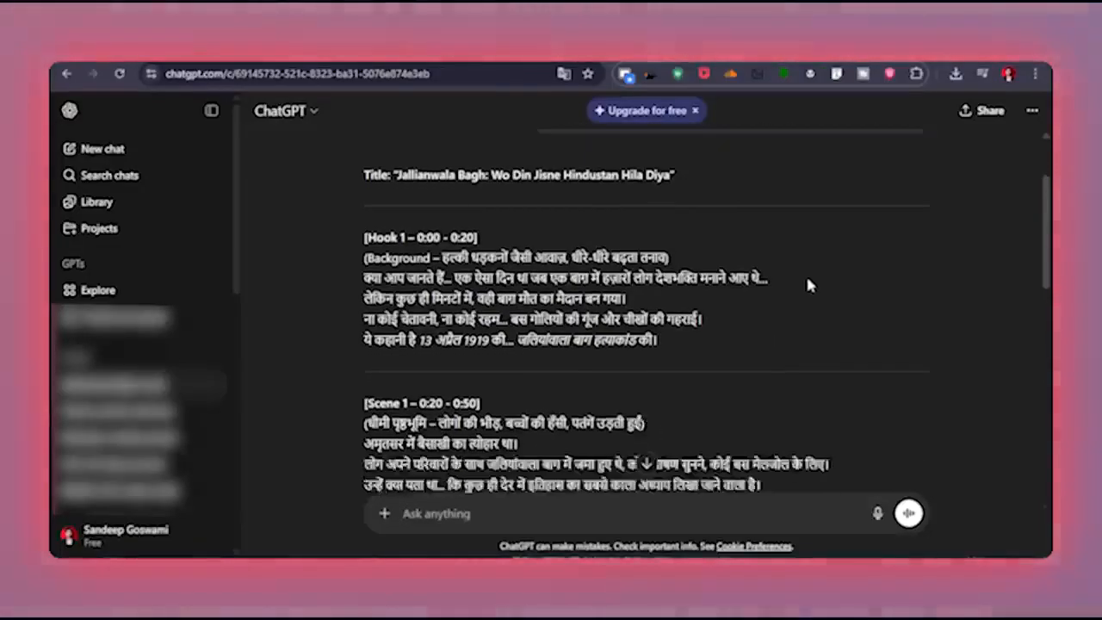
{"action": "scroll", "coordinate": [808, 286], "scroll_direction": "up", "scroll_amount": 1}
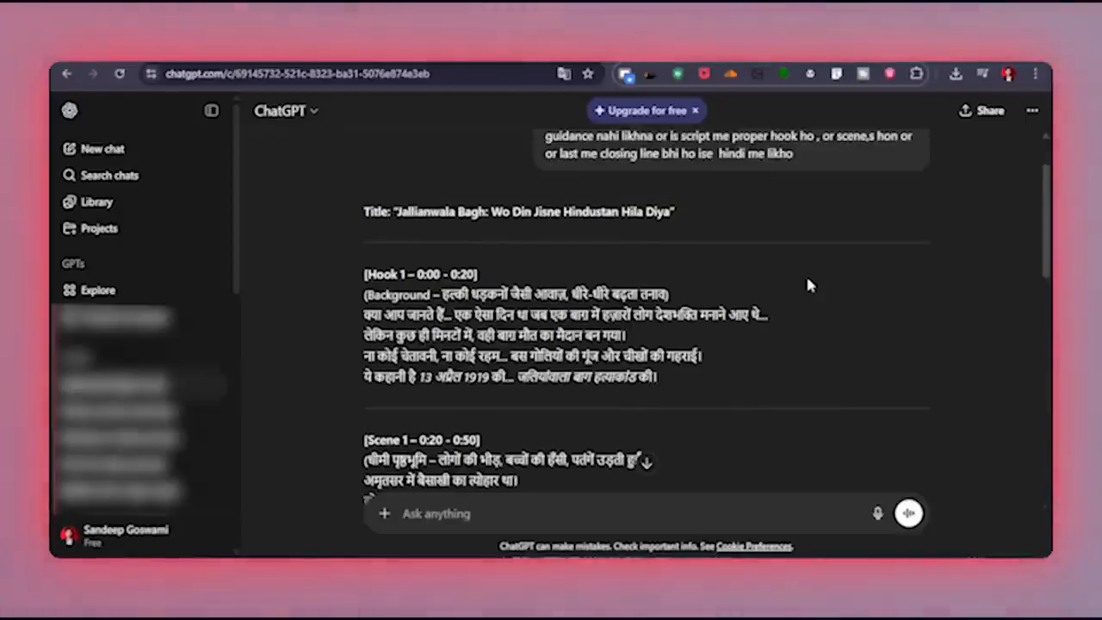
- Request a voice-over version of the script with the message "Voice over likh kar do"
{"action": "scroll", "coordinate": [482, 345], "scroll_direction": "down", "scroll_amount": 3}
{"action": "scroll", "coordinate": [575, 393], "scroll_direction": "up", "scroll_amount": 2}
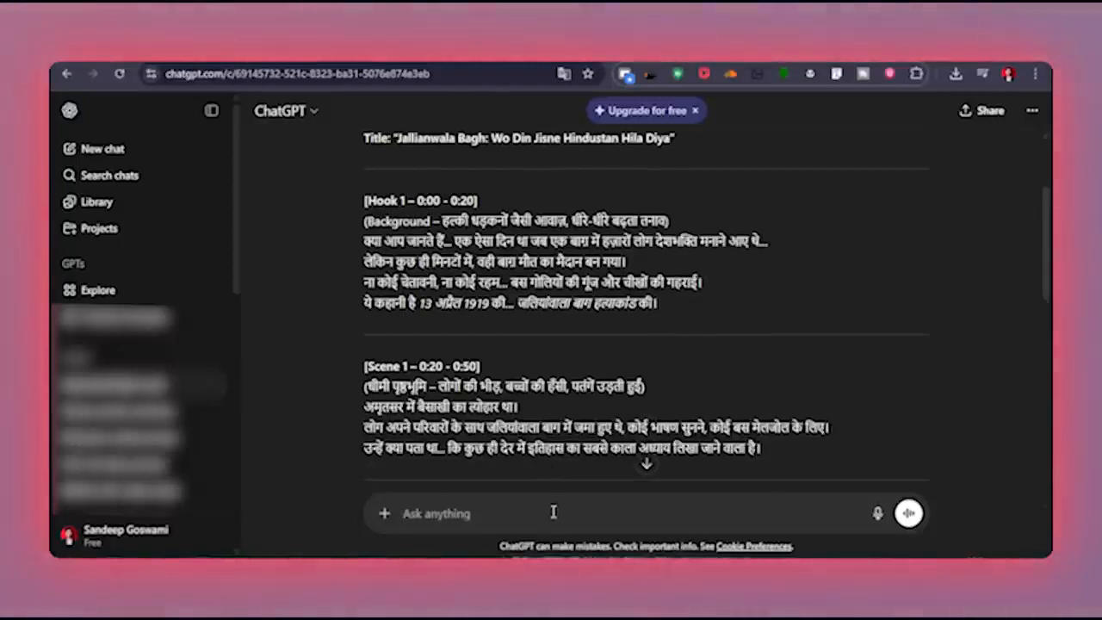
{"action": "type", "text": "ver likh kar do"}
{"action": "key", "text": "Return"}
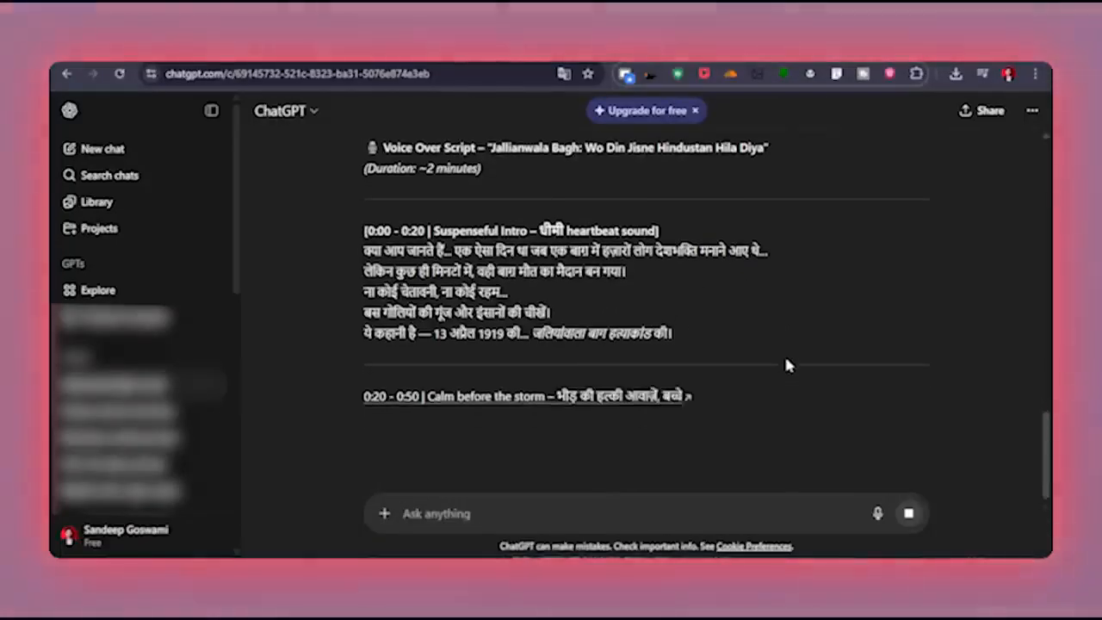
- Review the voice-over script from the suspenseful intro through the emotional closing, checking each timed section's narration
{"action": "scroll", "coordinate": [766, 349], "scroll_direction": "up", "scroll_amount": 2}
{"action": "scroll", "coordinate": [769, 351], "scroll_direction": "down", "scroll_amount": 6}
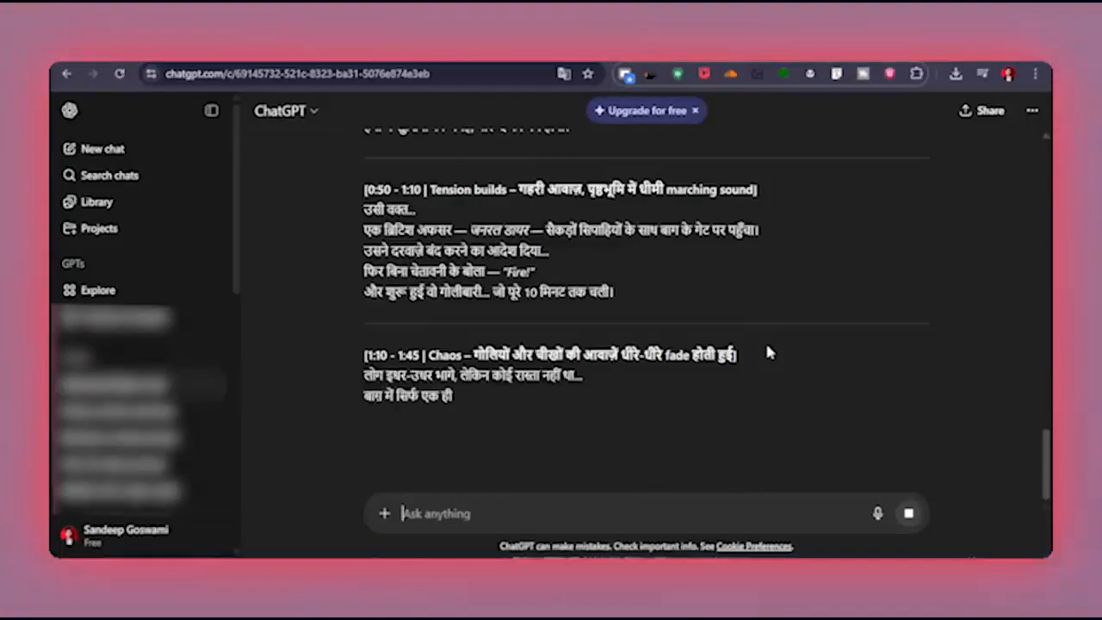
{"action": "scroll", "coordinate": [714, 314], "scroll_direction": "down", "scroll_amount": 2}
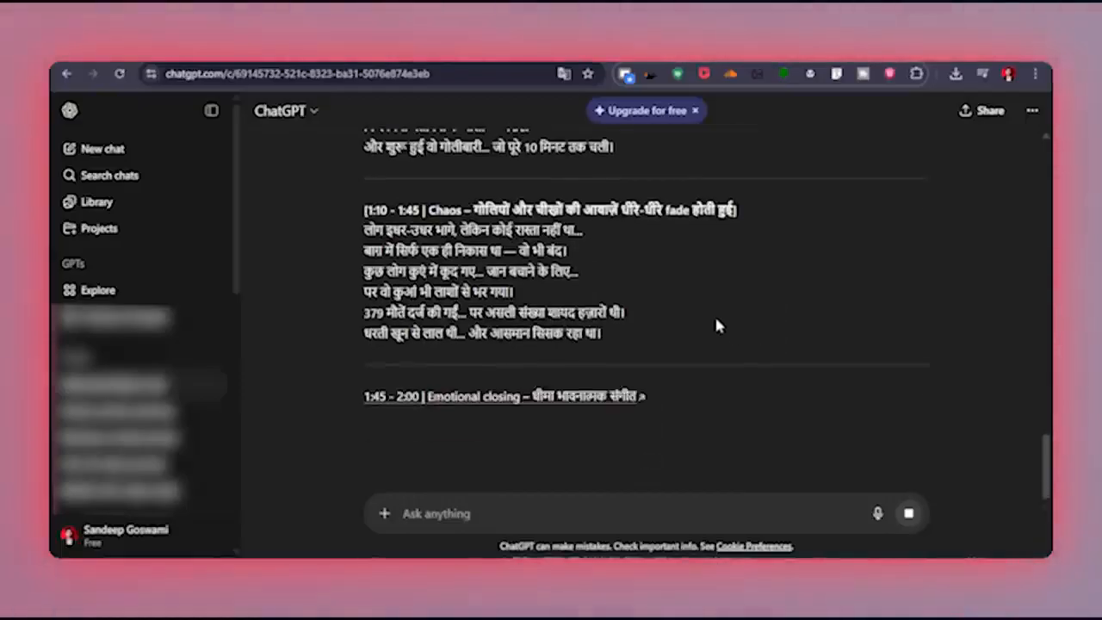
{"action": "scroll", "coordinate": [722, 310], "scroll_direction": "down", "scroll_amount": 1}
{"action": "scroll", "coordinate": [718, 301], "scroll_direction": "down", "scroll_amount": 2}
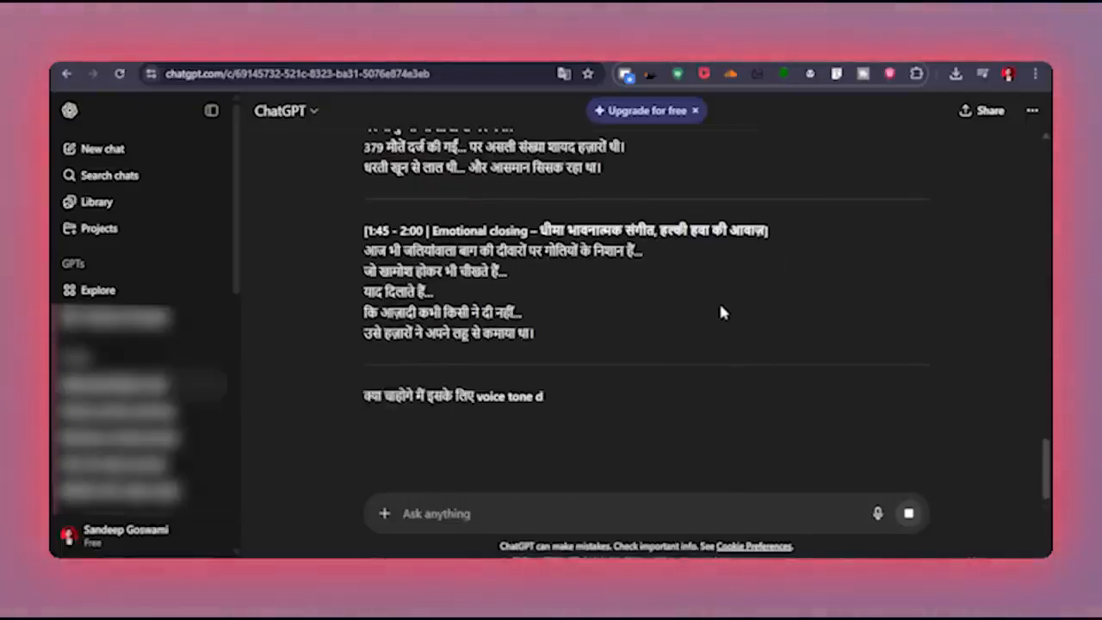
{"action": "scroll", "coordinate": [603, 310], "scroll_direction": "up", "scroll_amount": 10}
{"action": "scroll", "coordinate": [603, 319], "scroll_direction": "up", "scroll_amount": 1}
{"action": "scroll", "coordinate": [647, 322], "scroll_direction": "down", "scroll_amount": 5}
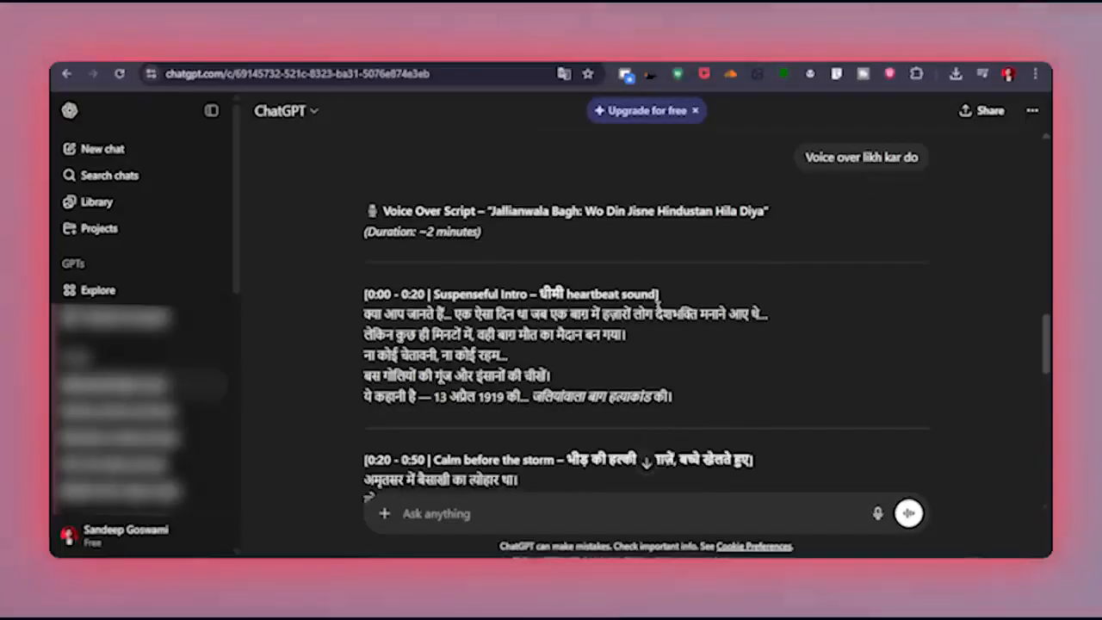
{"action": "scroll", "coordinate": [422, 336], "scroll_direction": "down", "scroll_amount": 6}
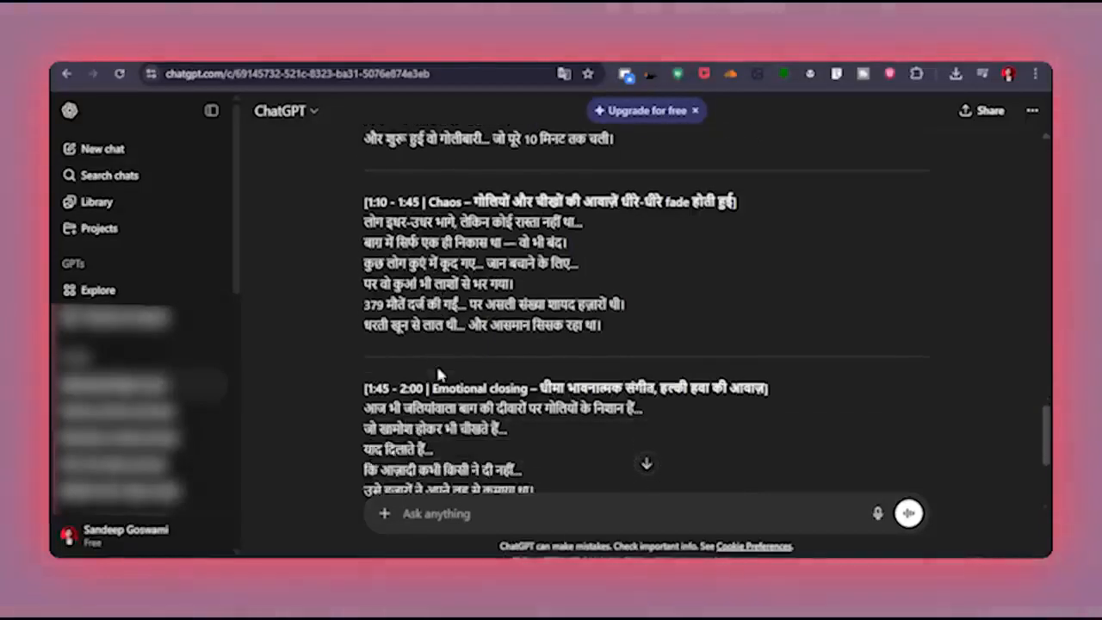
{"action": "scroll", "coordinate": [439, 362], "scroll_direction": "up", "scroll_amount": 4}
{"action": "scroll", "coordinate": [439, 361], "scroll_direction": "up", "scroll_amount": 8}
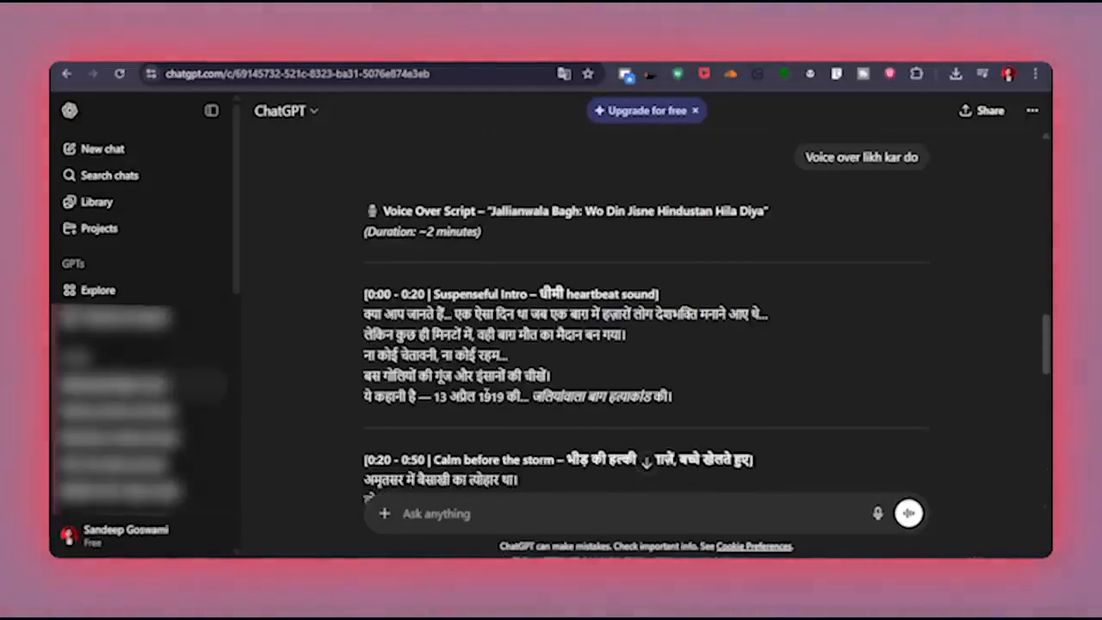
{"action": "scroll", "coordinate": [617, 363], "scroll_direction": "down", "scroll_amount": 2}
{"action": "scroll", "coordinate": [629, 372], "scroll_direction": "up", "scroll_amount": 1}
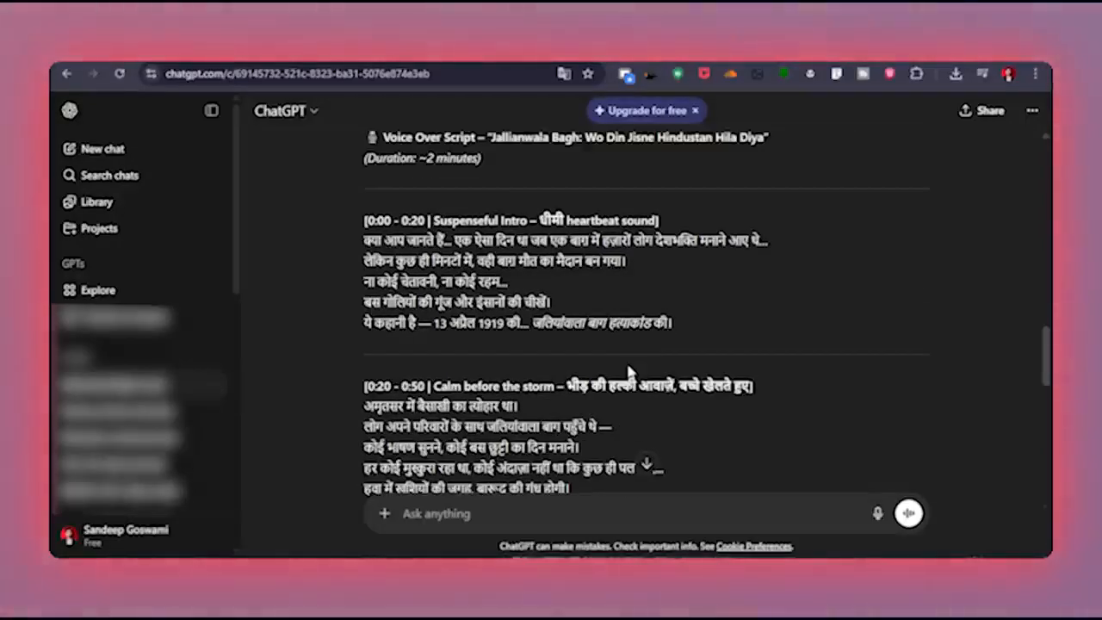
{"action": "scroll", "coordinate": [629, 372], "scroll_direction": "up", "scroll_amount": 1}
{"action": "scroll", "coordinate": [638, 353], "scroll_direction": "down", "scroll_amount": 1}
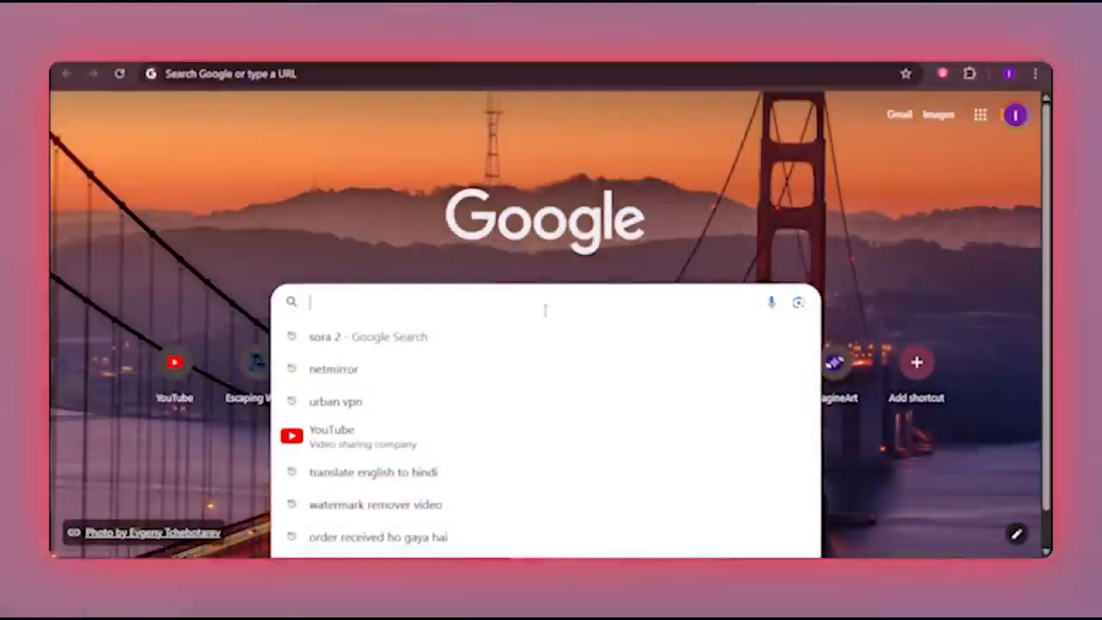
- Search Google for "open ai fm" and open the OpenAI.fm site in a new tab
{"action": "type", "text": "open ai fm"}
{"action": "key", "text": "Return"}
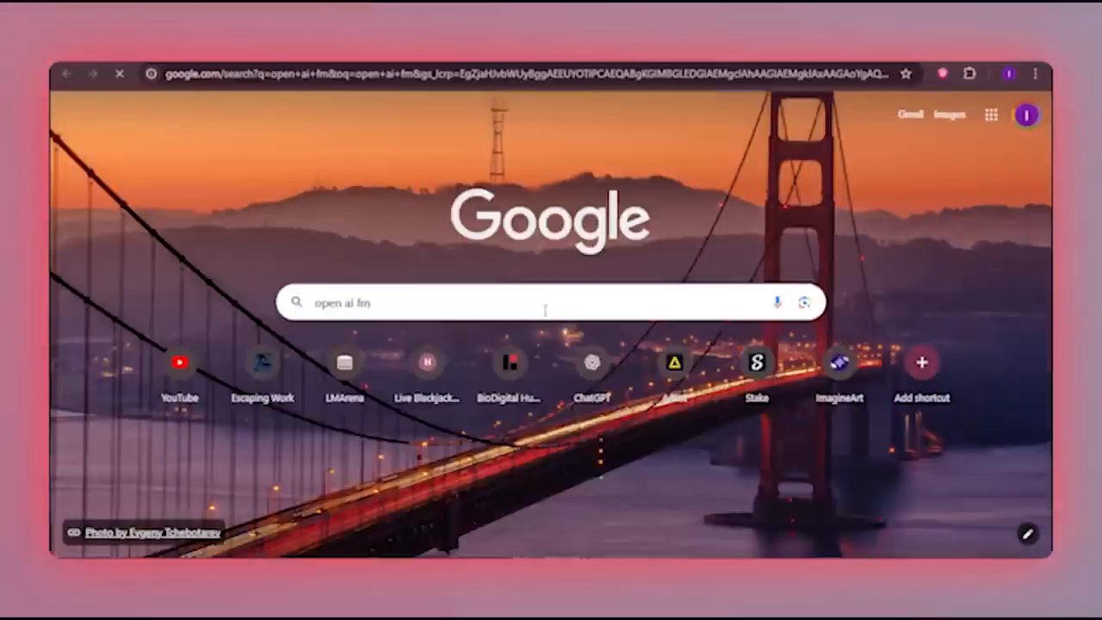
{"action": "right_click", "coordinate": [241, 255]}
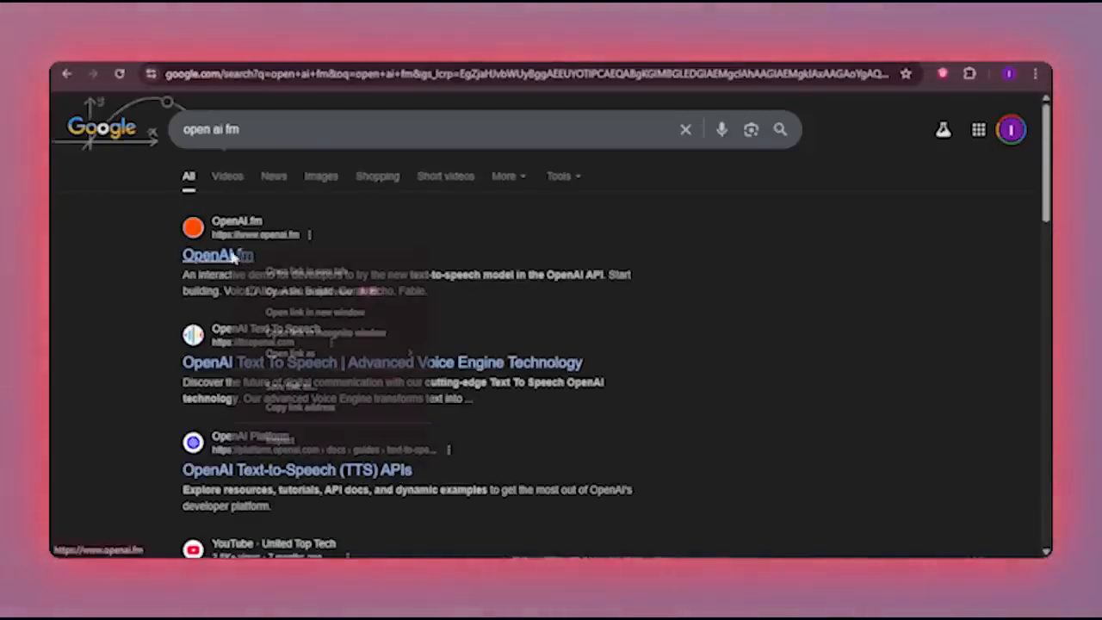
{"action": "left_click", "coordinate": [276, 272]}
{"action": "left_click", "coordinate": [709, 57]}
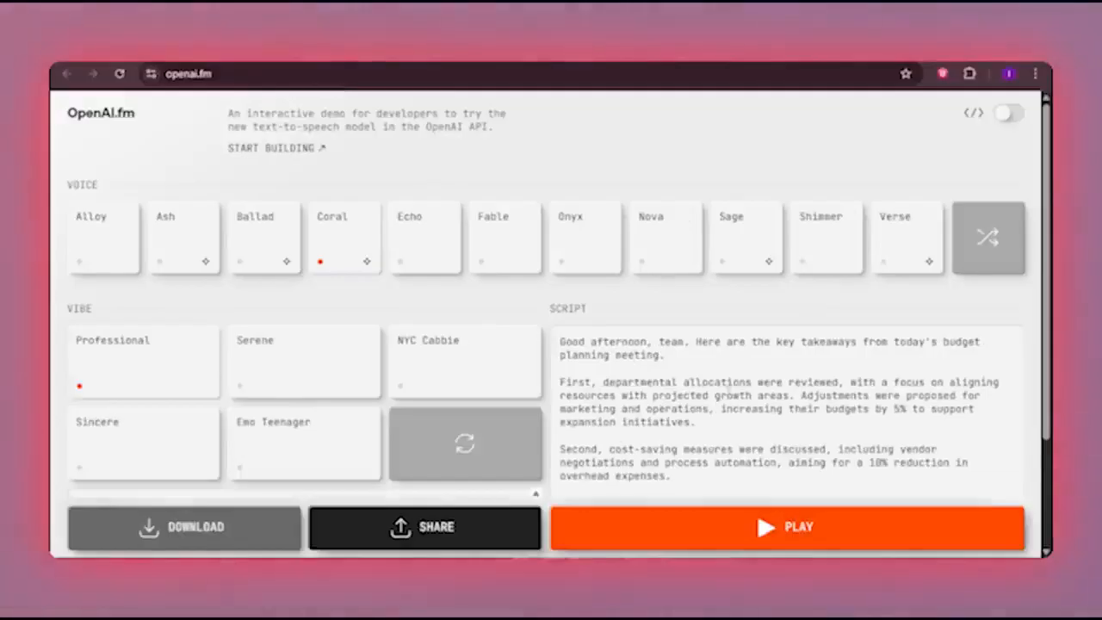
- Delete all of the sample text from the OpenAI.fm script box
{"action": "left_click", "coordinate": [706, 472]}
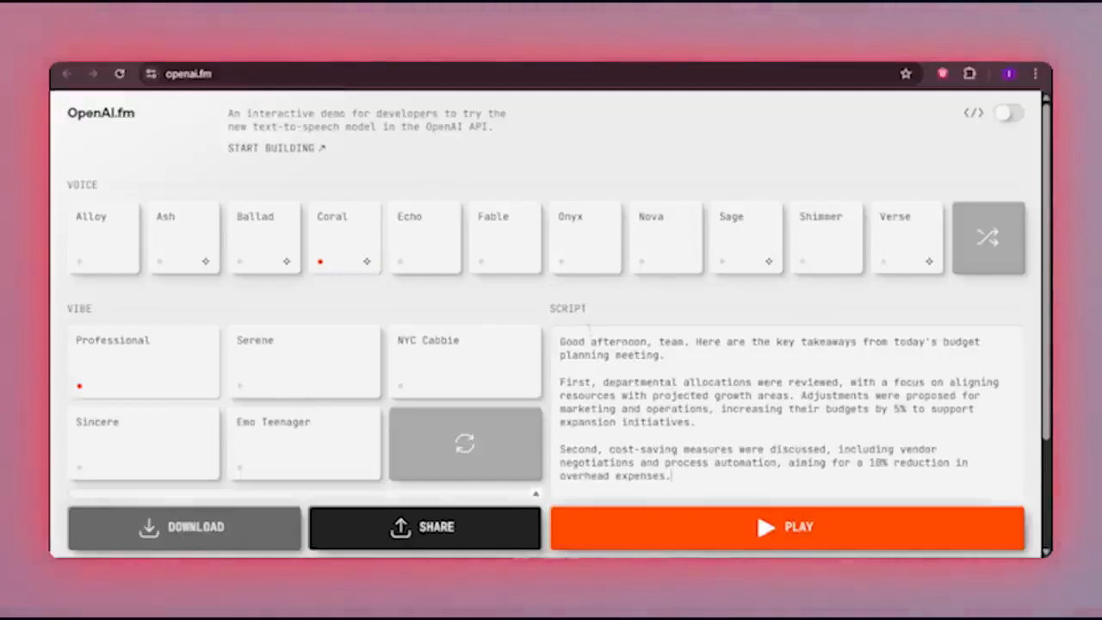
{"action": "left_click_drag", "start_coordinate": [551, 309], "coordinate": [613, 317]}
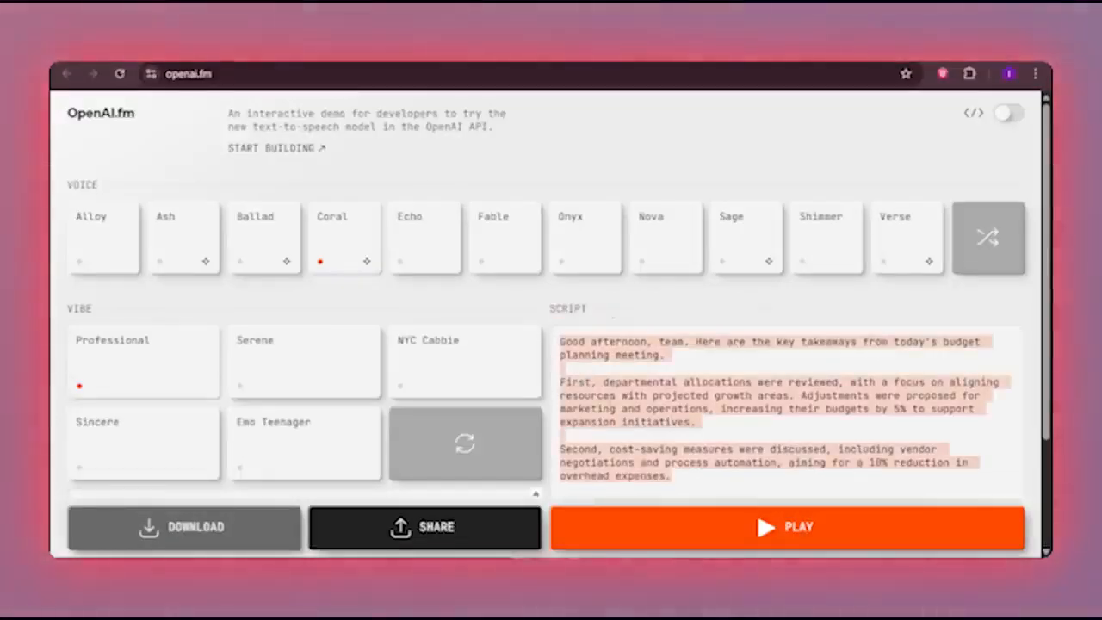
{"action": "key", "text": "ctrl+v"}
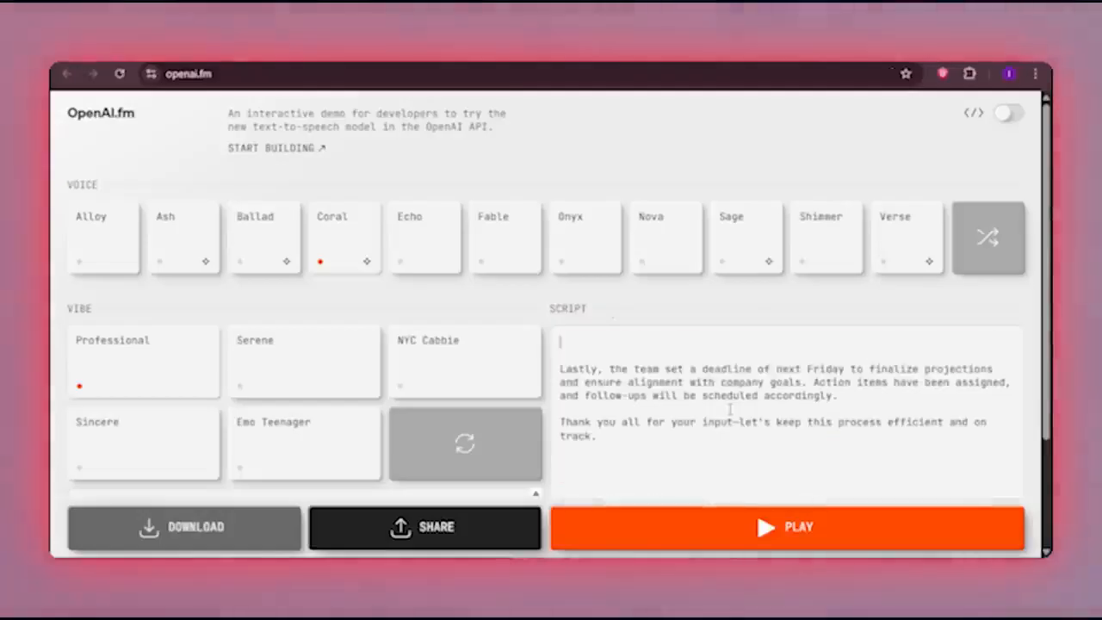
{"action": "key", "text": "ctrl+a"}
{"action": "key", "text": "BackSpace"}
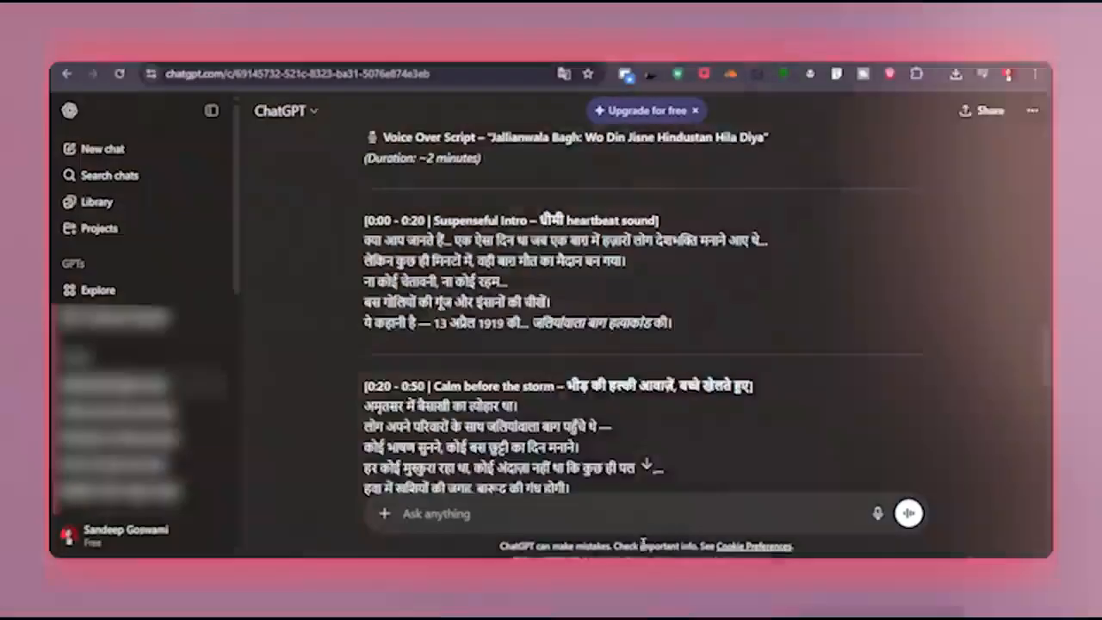
- Switch back to ChatGPT and select the voice-over's 0:00 - 0:20 intro narration lines, excluding their bracketed heading
{"action": "scroll", "coordinate": [430, 277], "scroll_direction": "up", "scroll_amount": 3}
{"action": "scroll", "coordinate": [439, 260], "scroll_direction": "down", "scroll_amount": 2}
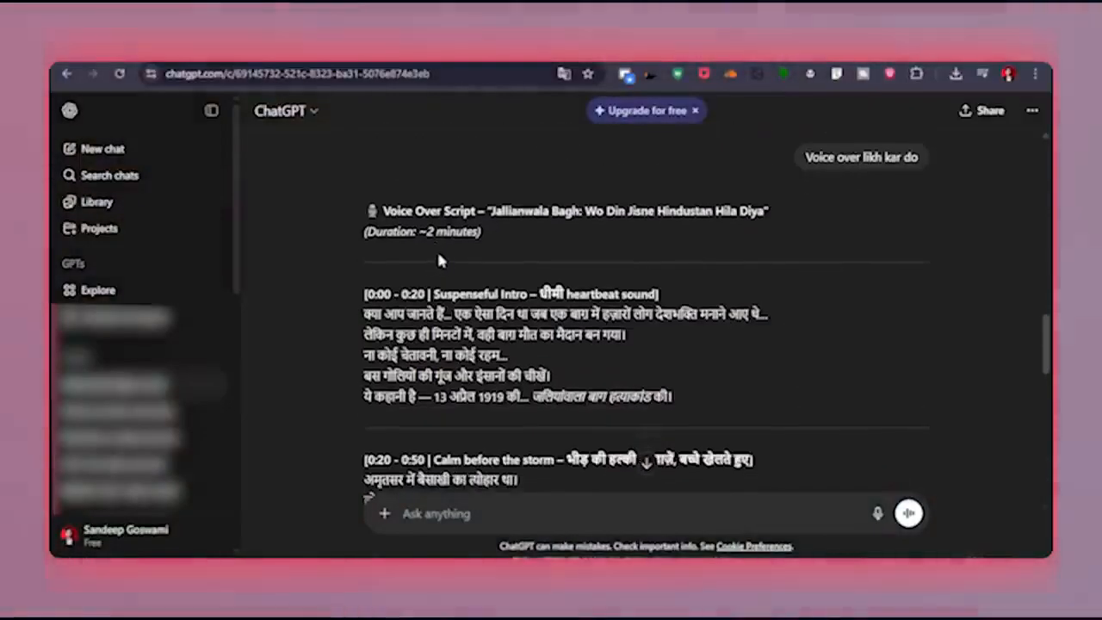
{"action": "scroll", "coordinate": [439, 258], "scroll_direction": "down", "scroll_amount": 1}
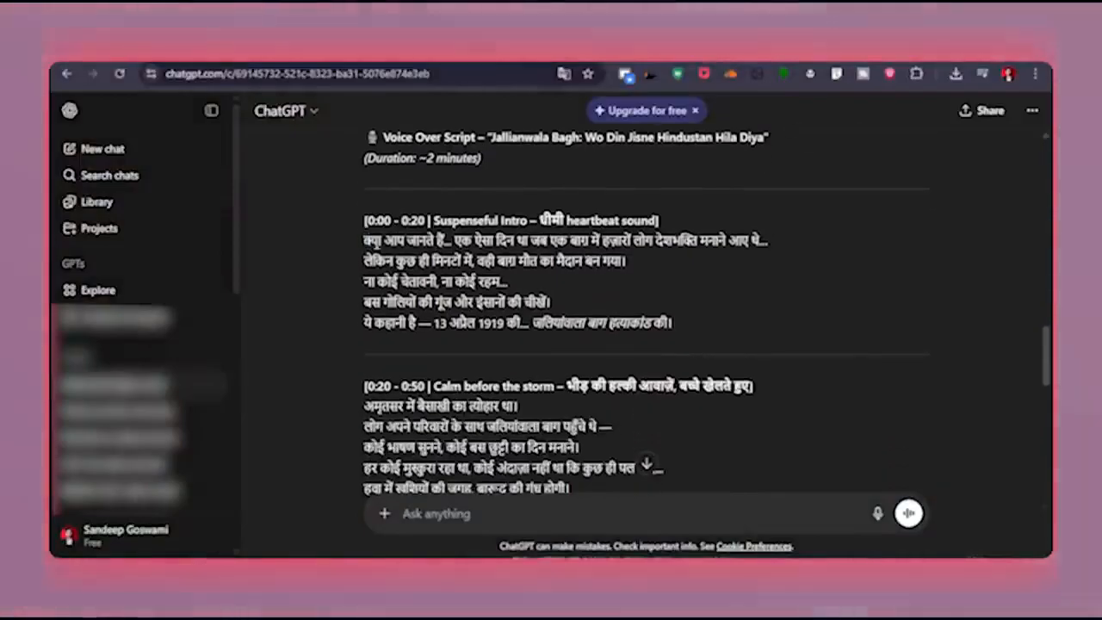
{"action": "left_click_drag", "start_coordinate": [365, 241], "coordinate": [672, 323]}
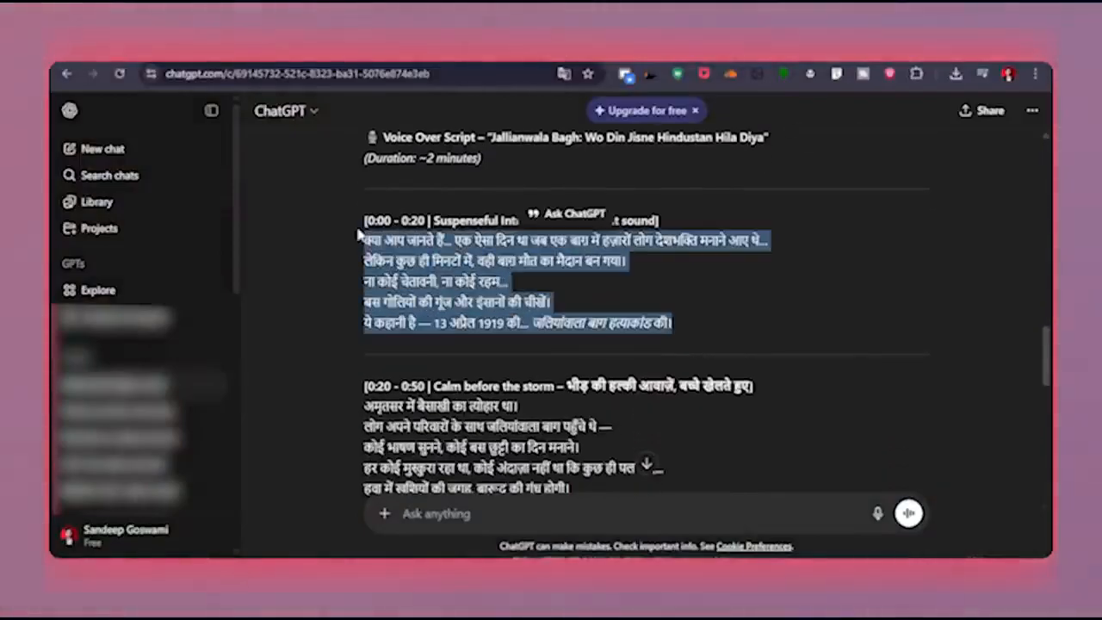
{"action": "left_click_drag", "start_coordinate": [364, 221], "coordinate": [674, 205]}
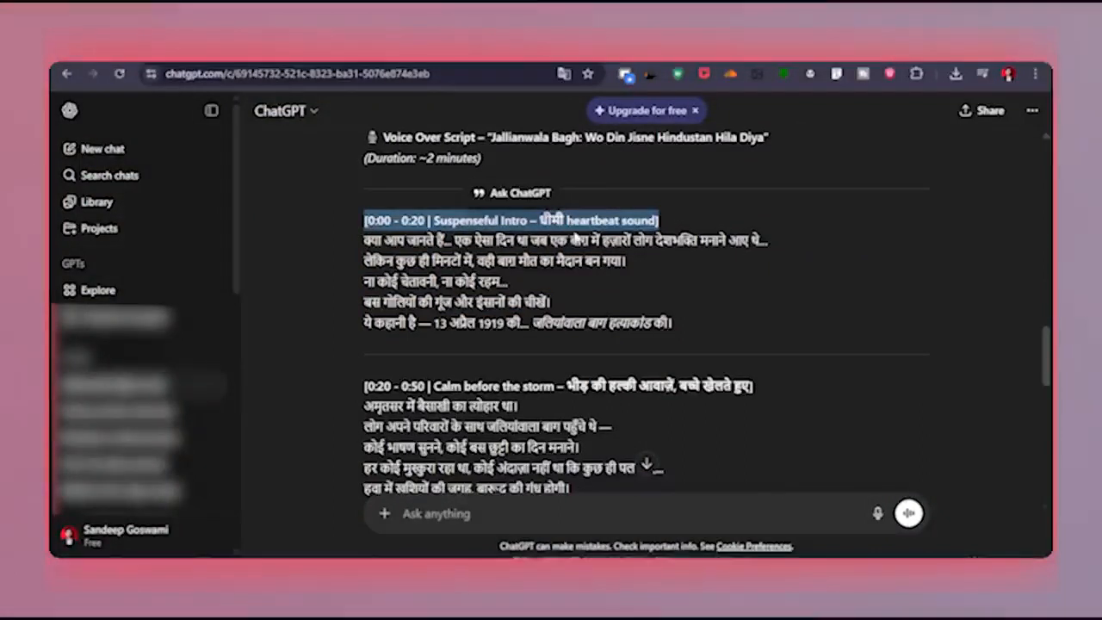
{"action": "left_click", "coordinate": [622, 282]}
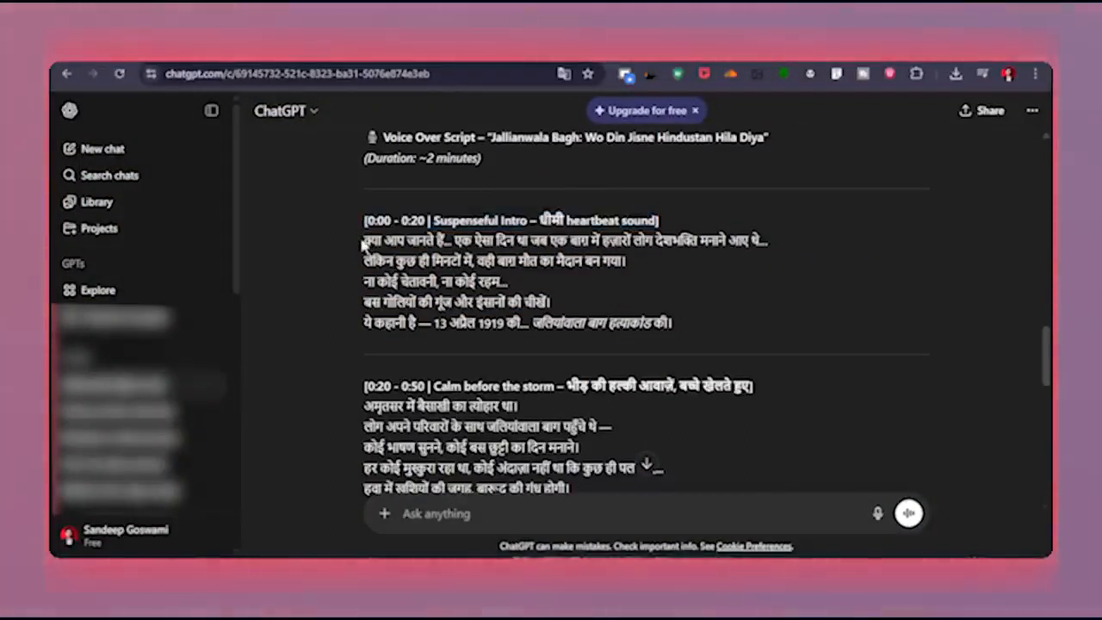
{"action": "left_click_drag", "start_coordinate": [363, 241], "coordinate": [676, 318]}
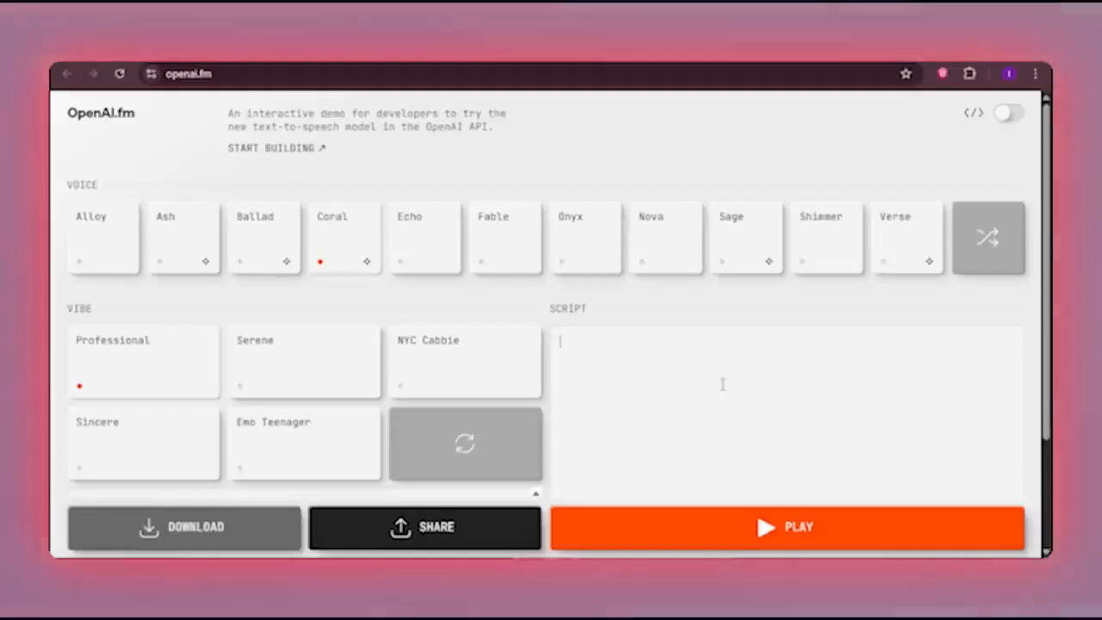
- Copy the intro, 0:20 - 0:50 and 0:50 - 1:10 narration lines from ChatGPT into the OpenAI.fm script box in sequence
{"action": "key", "text": "ctrl+v"}
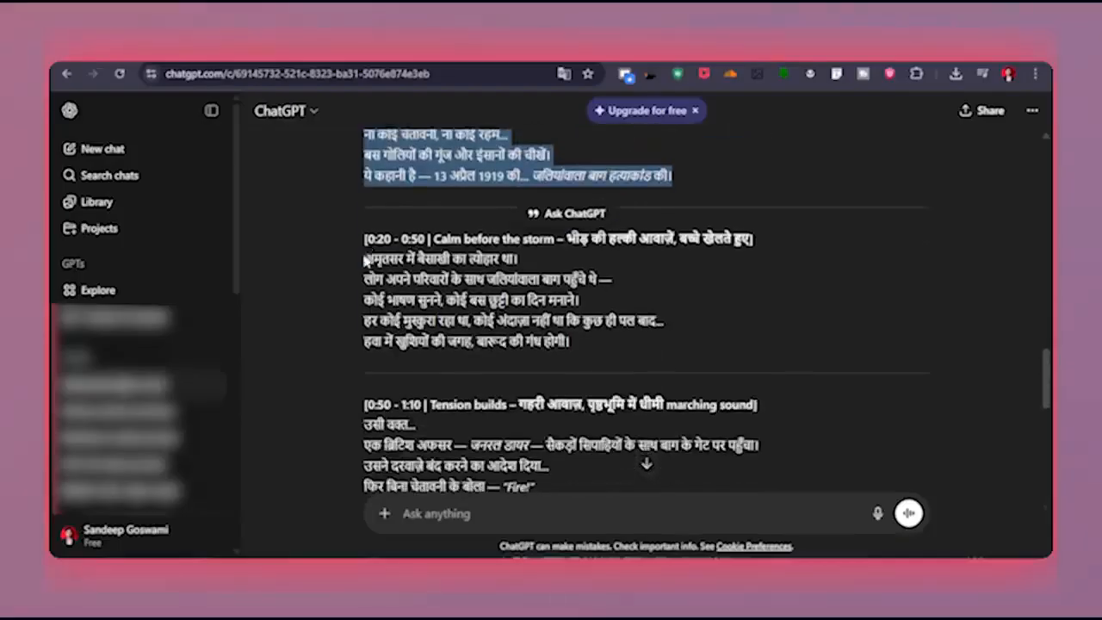
{"action": "left_click_drag", "start_coordinate": [366, 260], "coordinate": [637, 328]}
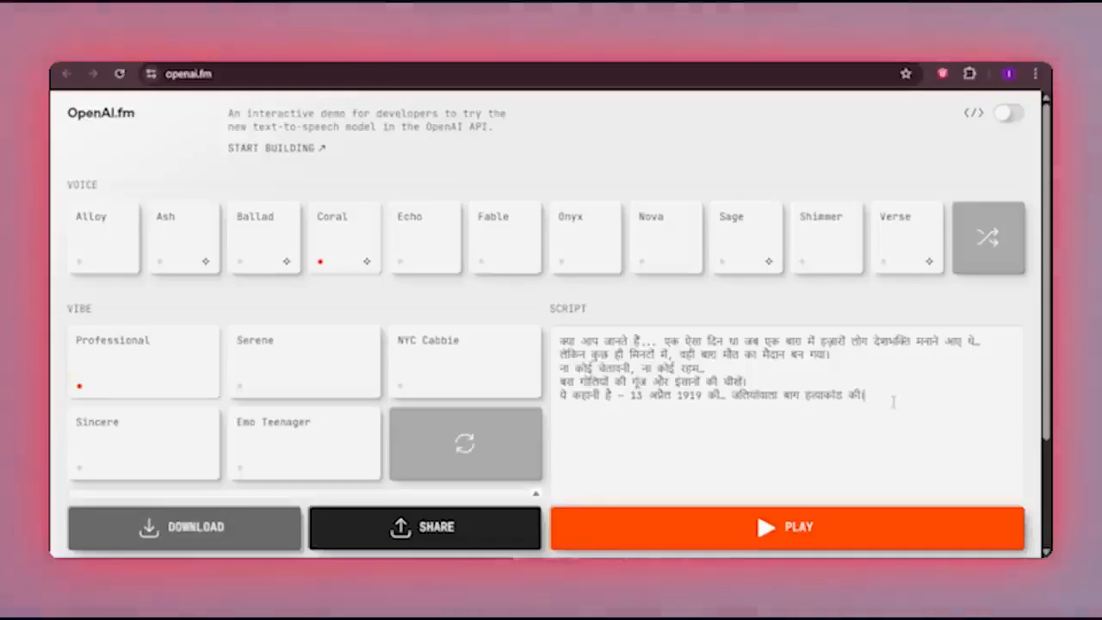
{"action": "type", "text": "अमृतसर में बैसाखी का त्योहार था। लोग अपने परिवारों के साथ जलियांवाला बाग पहुँचे थे – कोई भाषण सुनने, कोई बस छुट्टी का दिन मनाने। हर कोई मुस्कुरा रहा था, कोई अंदाज़ा नहीं था कि कुछ ही पल बाद... हवा में खुशियों की जगह, बारूद की गंध होगी।"}
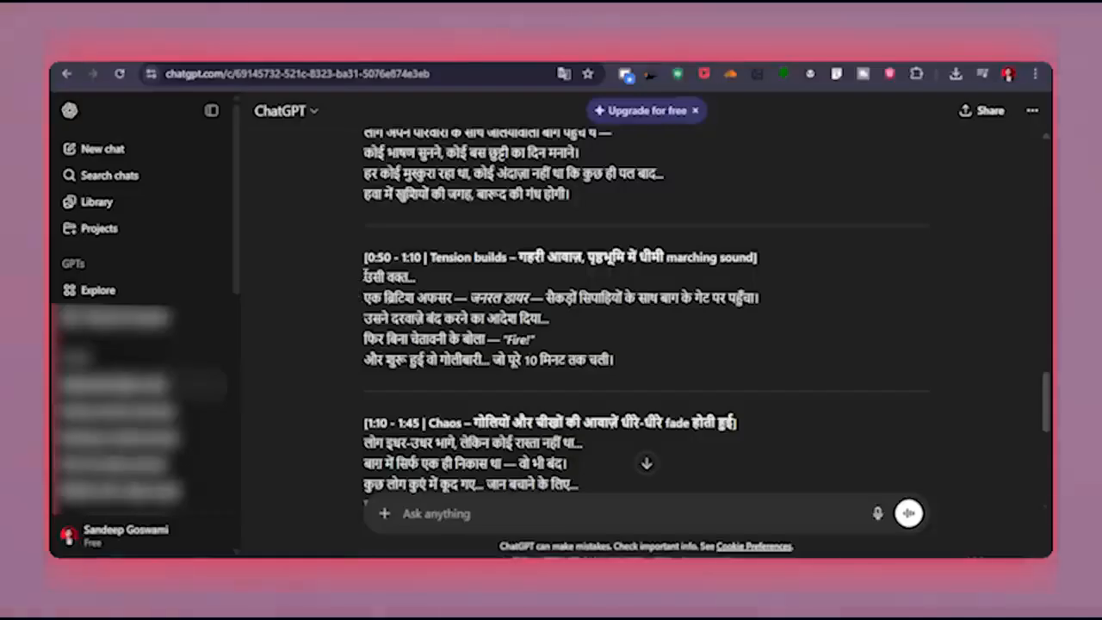
{"action": "left_click_drag", "start_coordinate": [364, 277], "coordinate": [653, 374]}
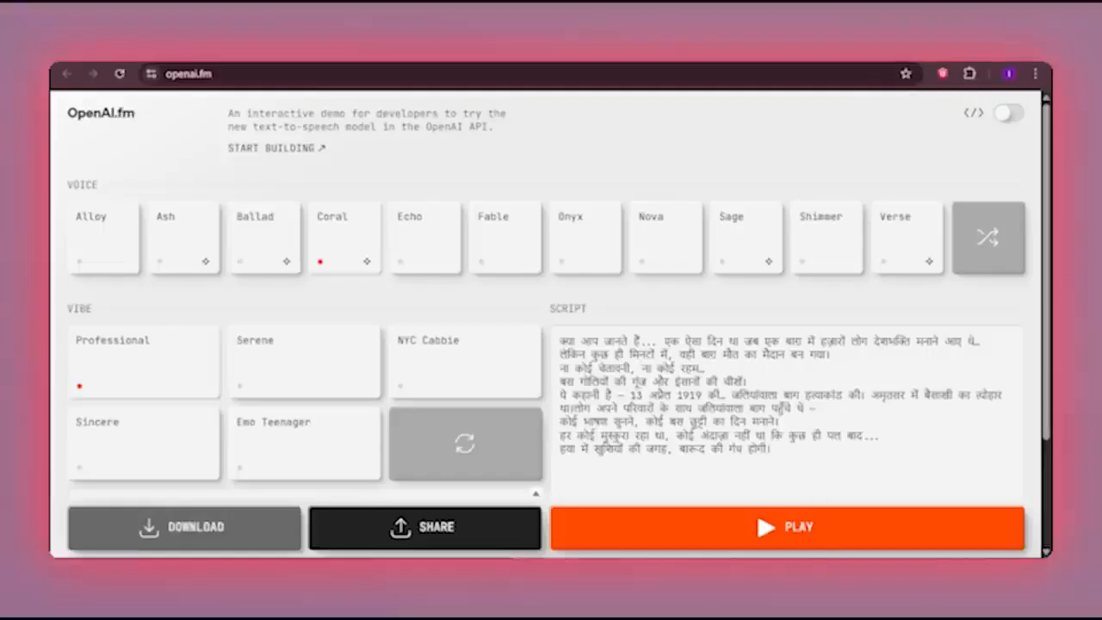
{"action": "key", "text": "ctrl+v"}
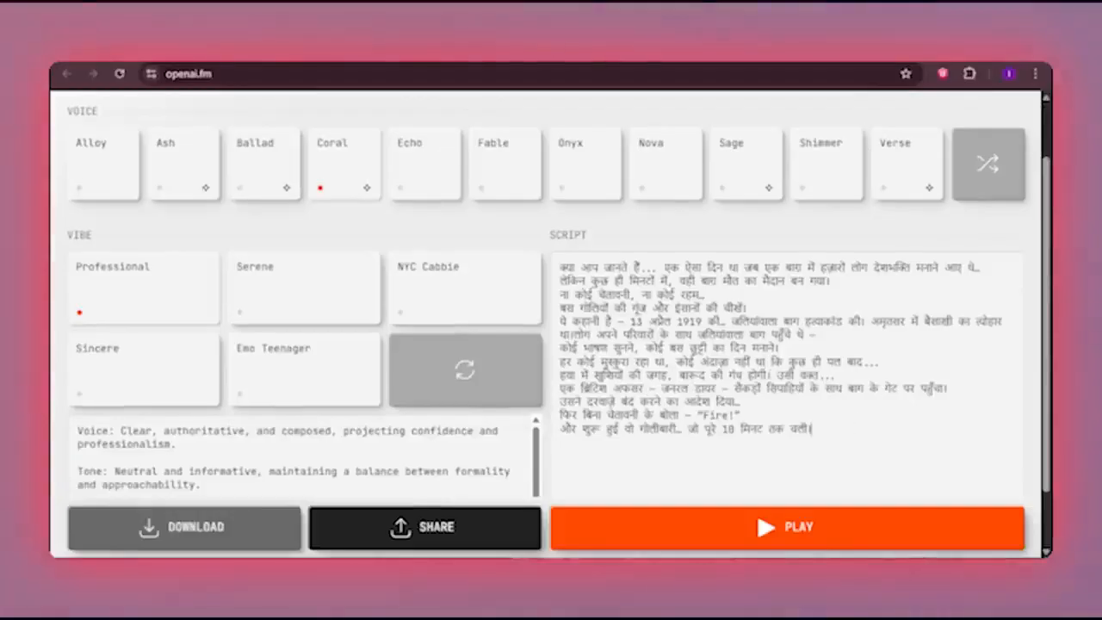
- Append the 1:10 - 1:45 chaos narration to the OpenAI.fm script and remove the line break before "बाग में सिर्फ"
{"action": "left_click", "coordinate": [641, 529]}
{"action": "scroll", "coordinate": [380, 416], "scroll_direction": "down", "scroll_amount": 1}
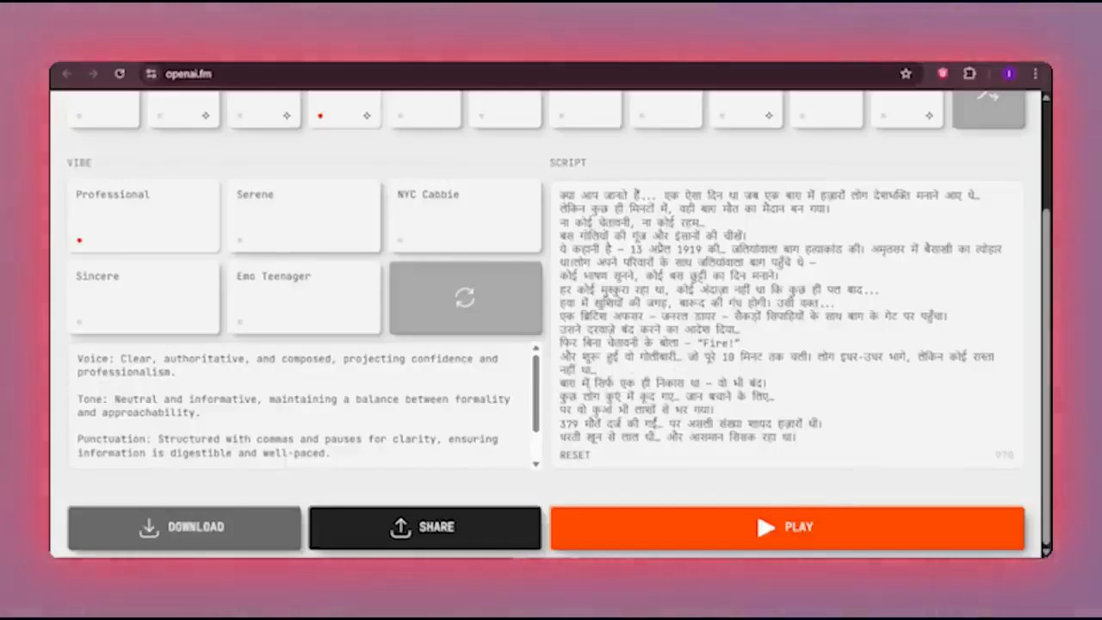
{"action": "key", "text": "BackSpace"}
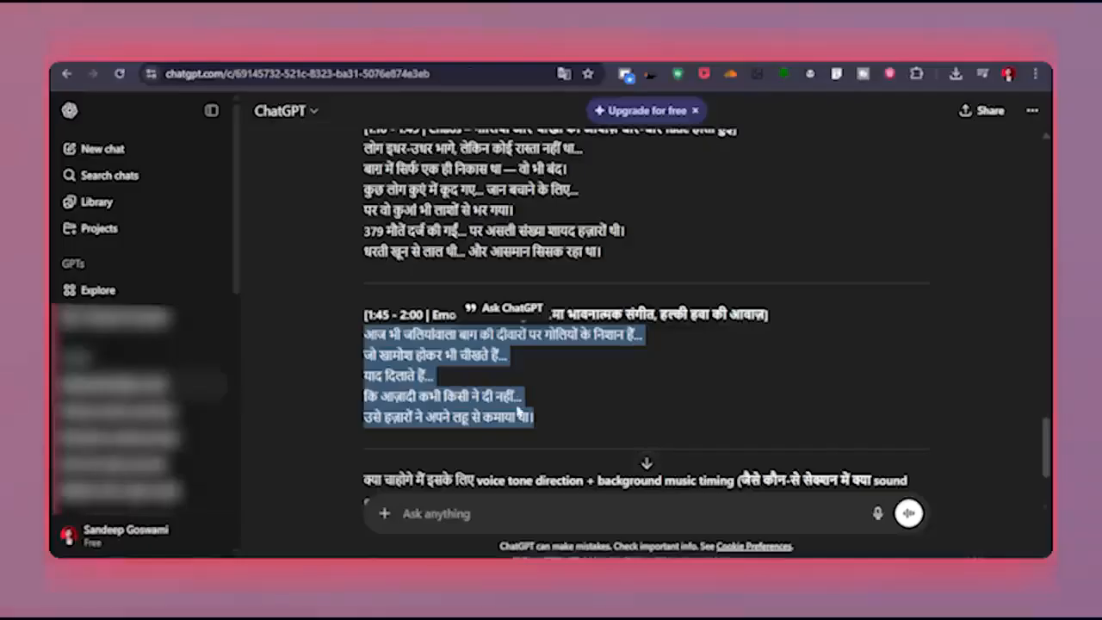
- Try to append the 1:45 - 2:00 emotional closing narration to the end of the script, and undo the paste
{"action": "scroll", "coordinate": [605, 346], "scroll_direction": "down", "scroll_amount": 1}
{"action": "scroll", "coordinate": [605, 346], "scroll_direction": "up", "scroll_amount": 3}
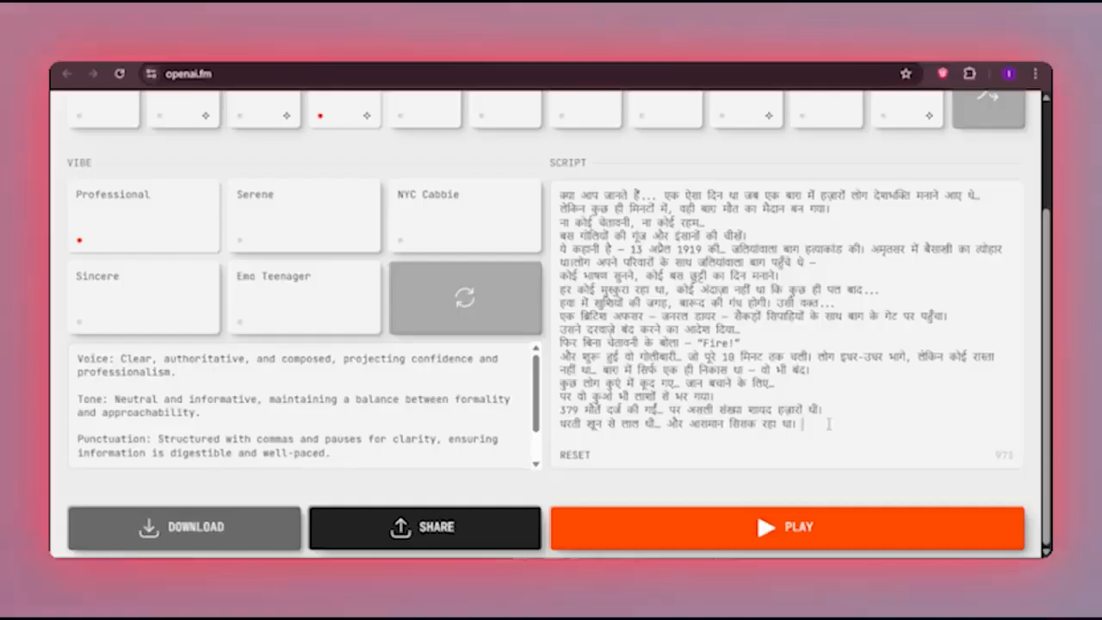
{"action": "key", "text": "ctrl+v"}
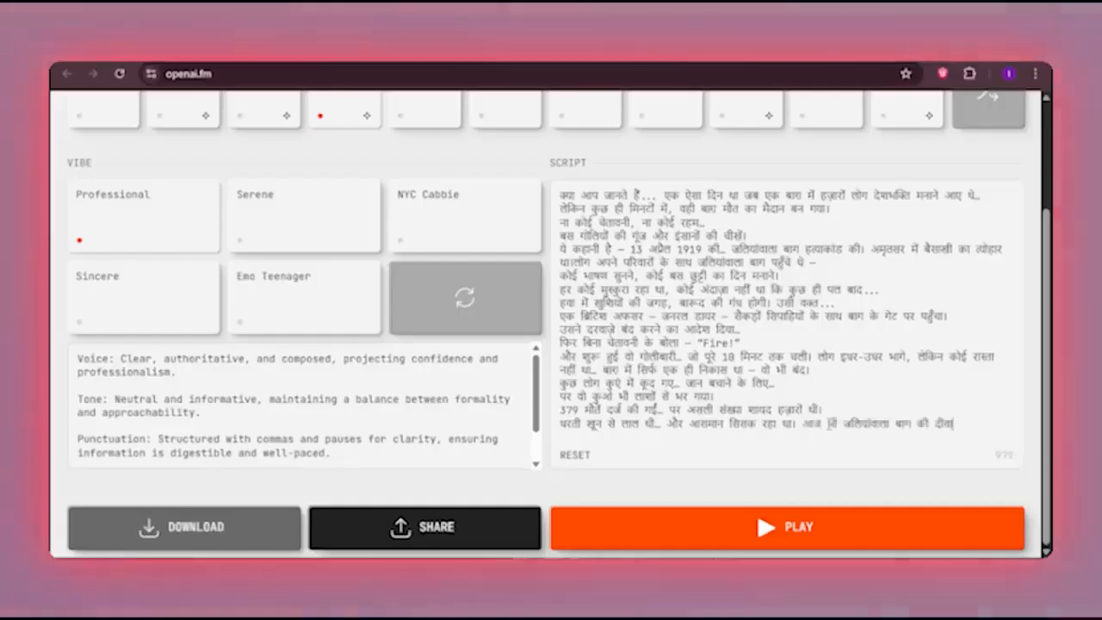
{"action": "key", "text": "ctrl+z"}
{"action": "scroll", "coordinate": [773, 438], "scroll_direction": "up", "scroll_amount": 3}
{"action": "scroll", "coordinate": [794, 335], "scroll_direction": "down", "scroll_amount": 3}
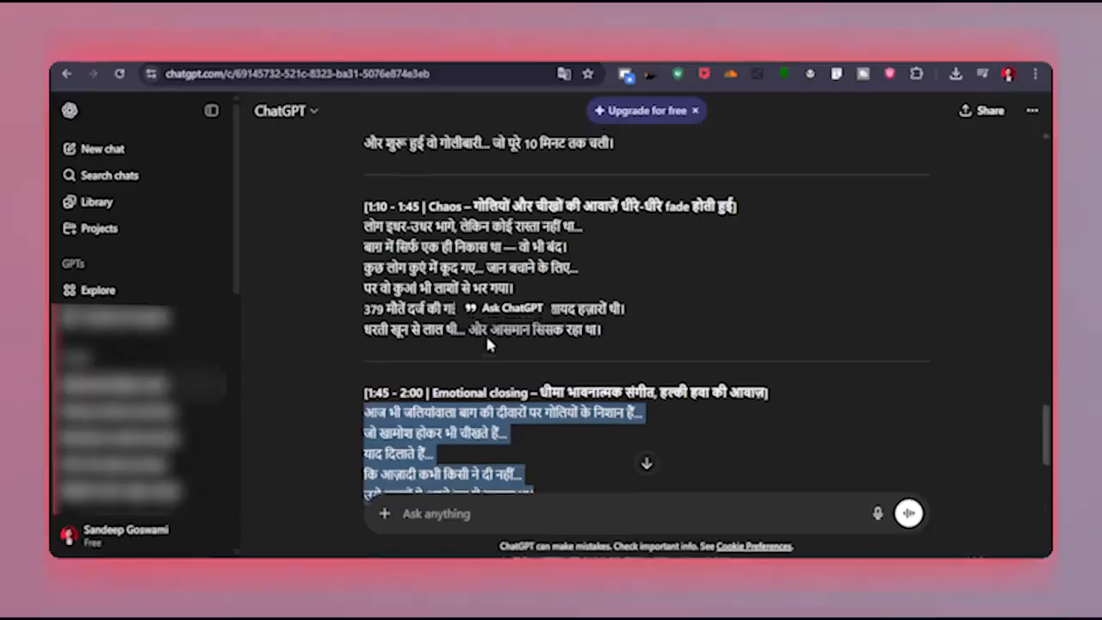
{"action": "scroll", "coordinate": [485, 333], "scroll_direction": "down", "scroll_amount": 1}
{"action": "scroll", "coordinate": [489, 343], "scroll_direction": "down", "scroll_amount": 1}
{"action": "scroll", "coordinate": [714, 544], "scroll_direction": "up", "scroll_amount": 1}
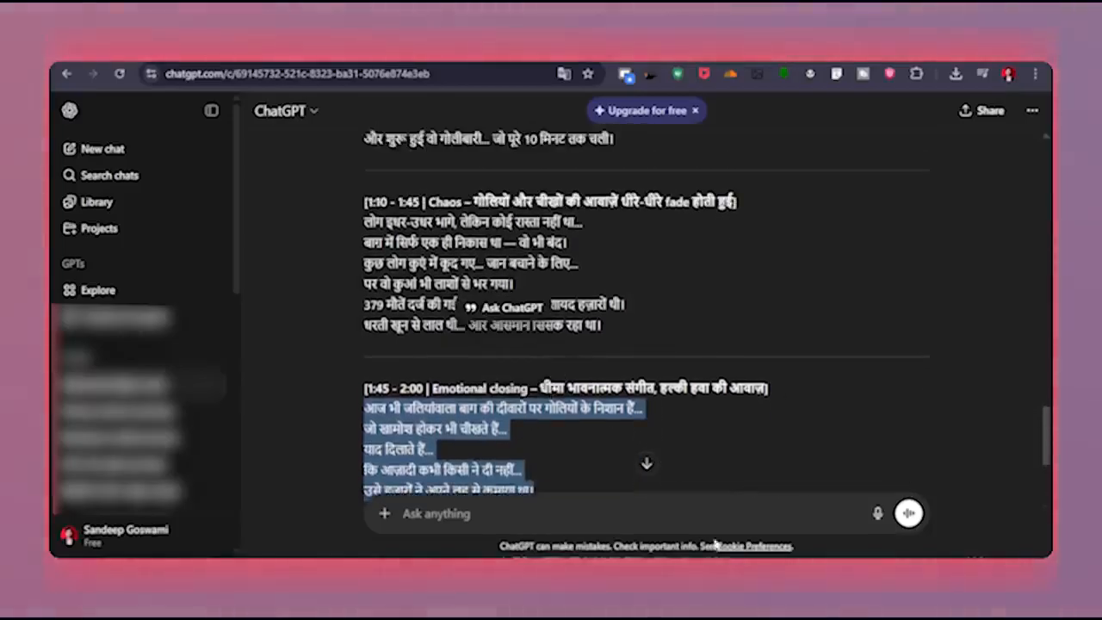
- Switch back to OpenAI.fm, select the Ash voice and shuffle the vibe choices until True Crime Buff is the selected one
{"action": "key", "text": "alt+Tab"}
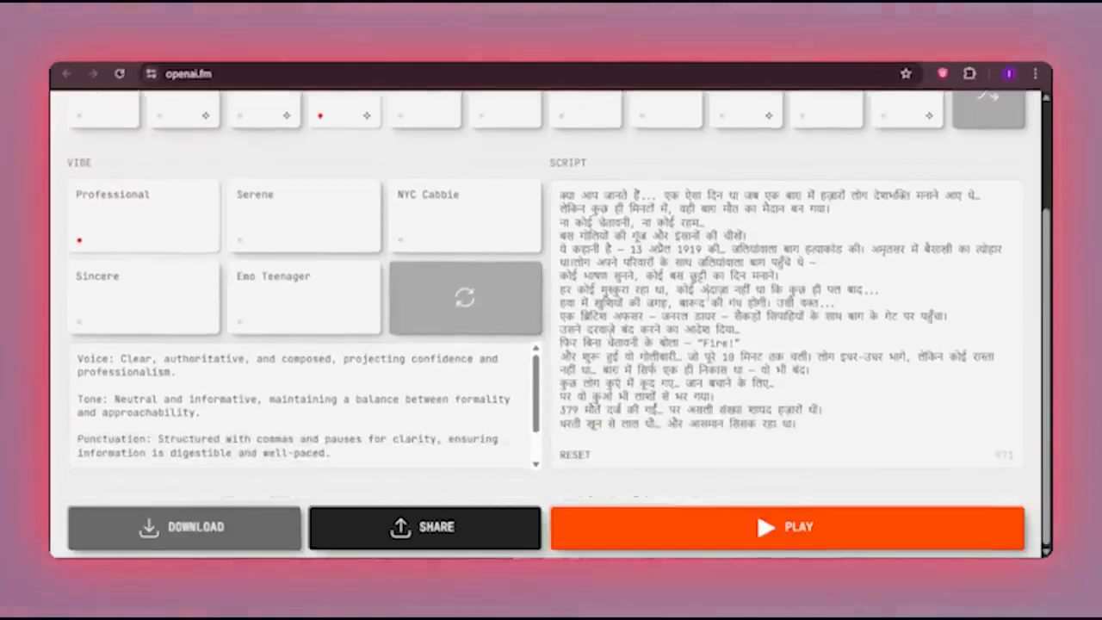
{"action": "scroll", "coordinate": [551, 327], "scroll_direction": "up", "scroll_amount": 1}
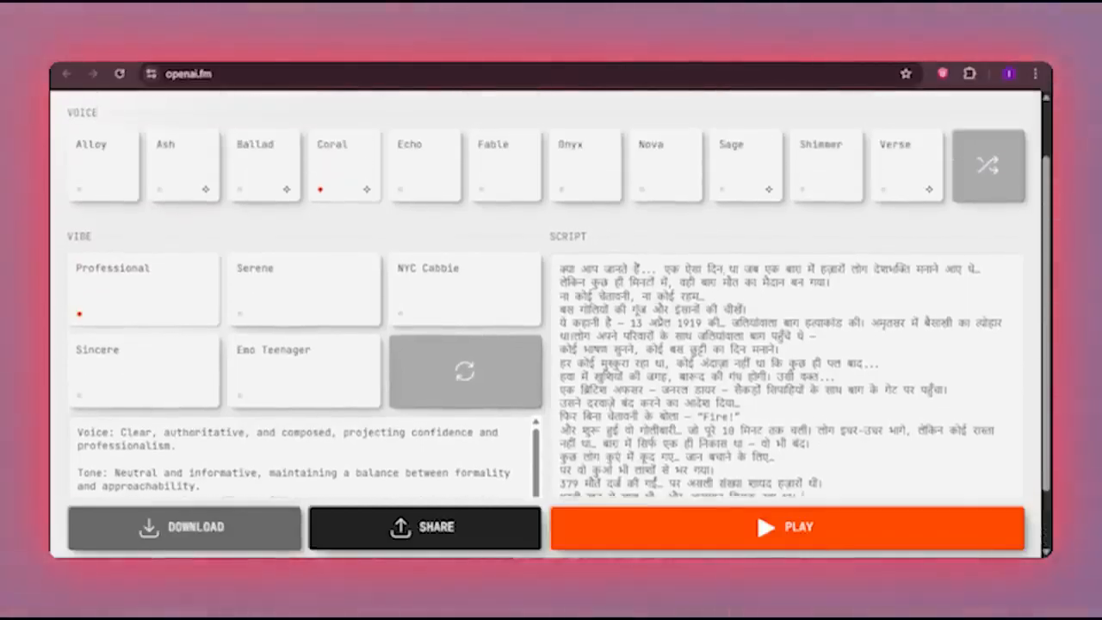
{"action": "left_click", "coordinate": [189, 177]}
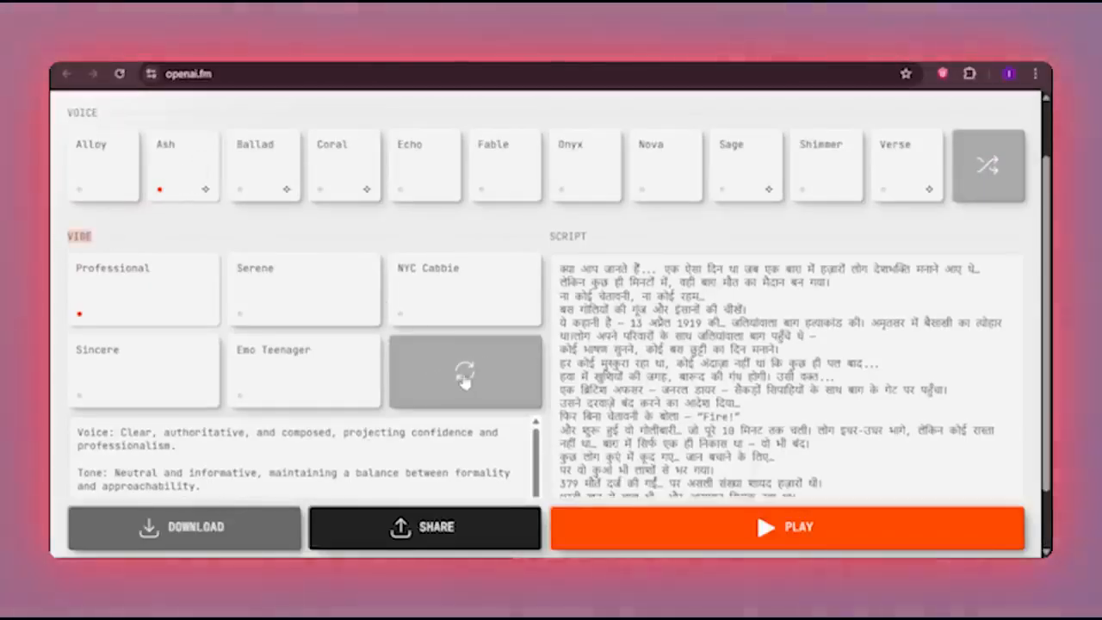
{"action": "left_click", "coordinate": [465, 381]}
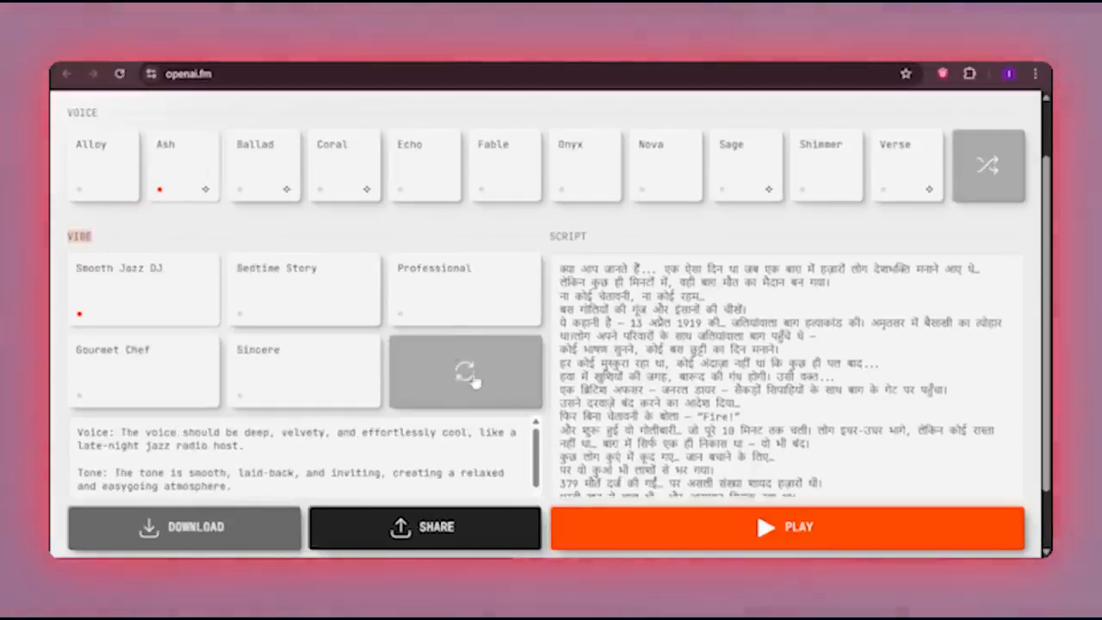
{"action": "left_click", "coordinate": [474, 389]}
{"action": "left_click", "coordinate": [465, 397]}
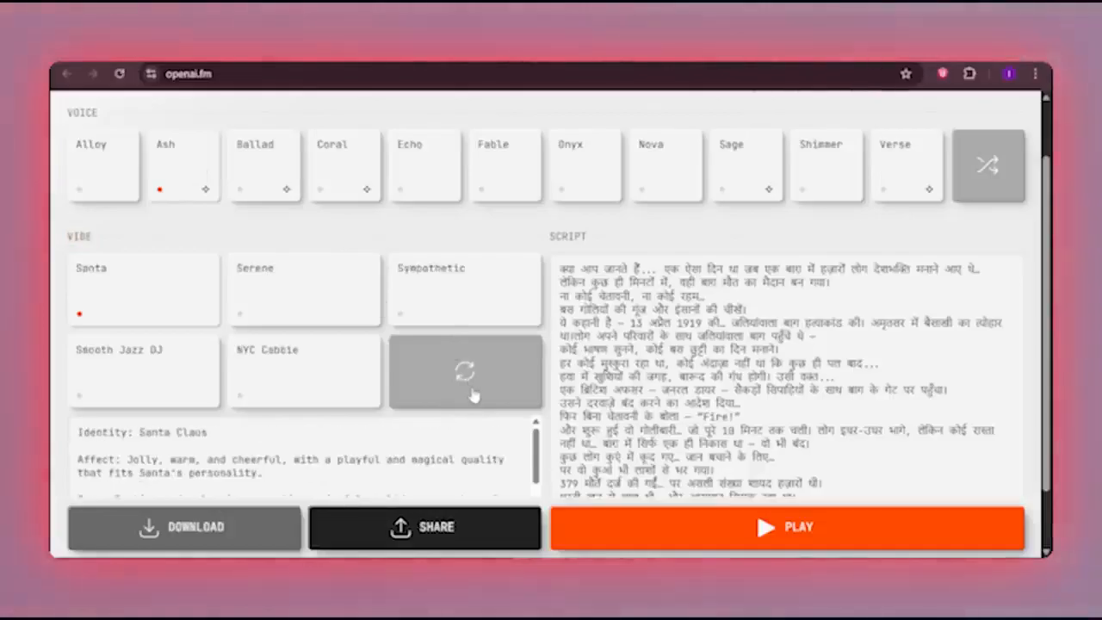
{"action": "left_click", "coordinate": [472, 394]}
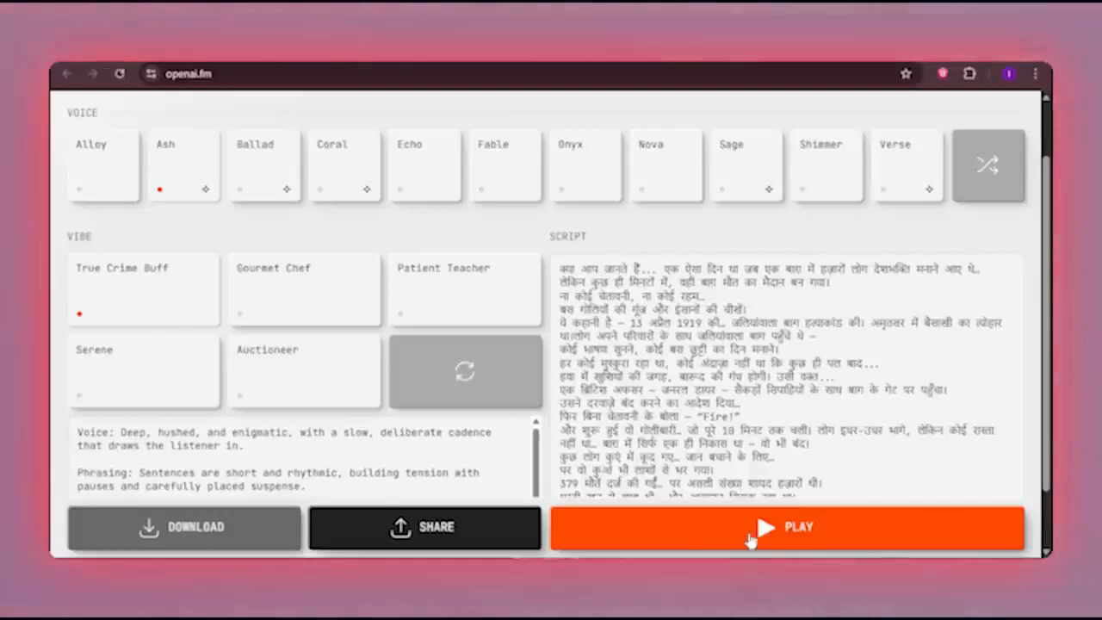
- Preview the script's speech, change the vibe to Serene and download the generated audio
{"action": "left_click", "coordinate": [763, 527]}
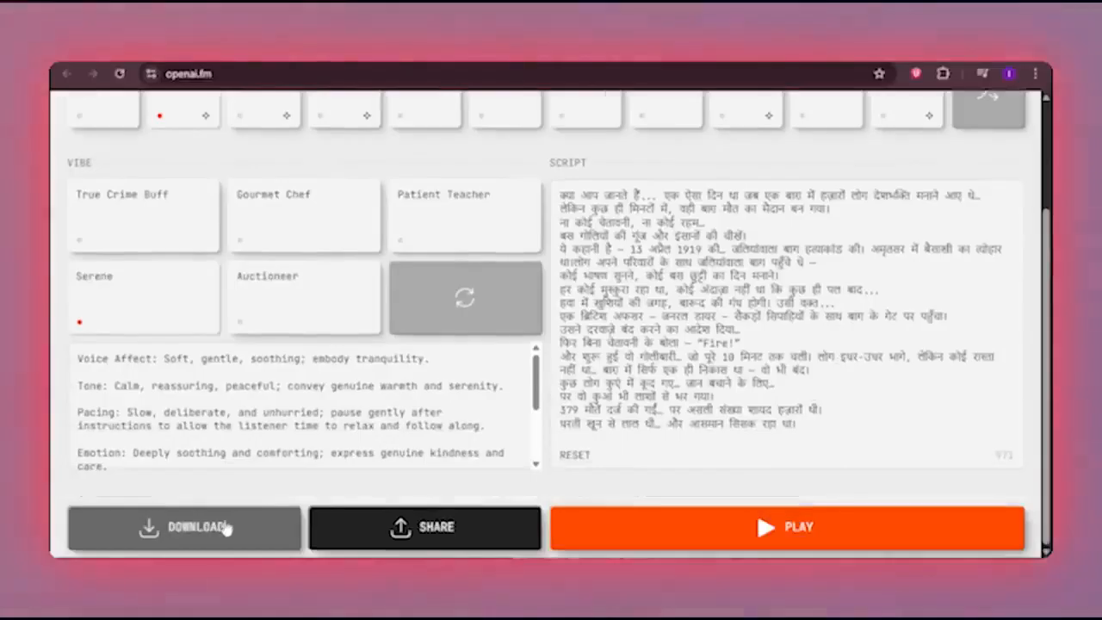
{"action": "left_click", "coordinate": [223, 527]}
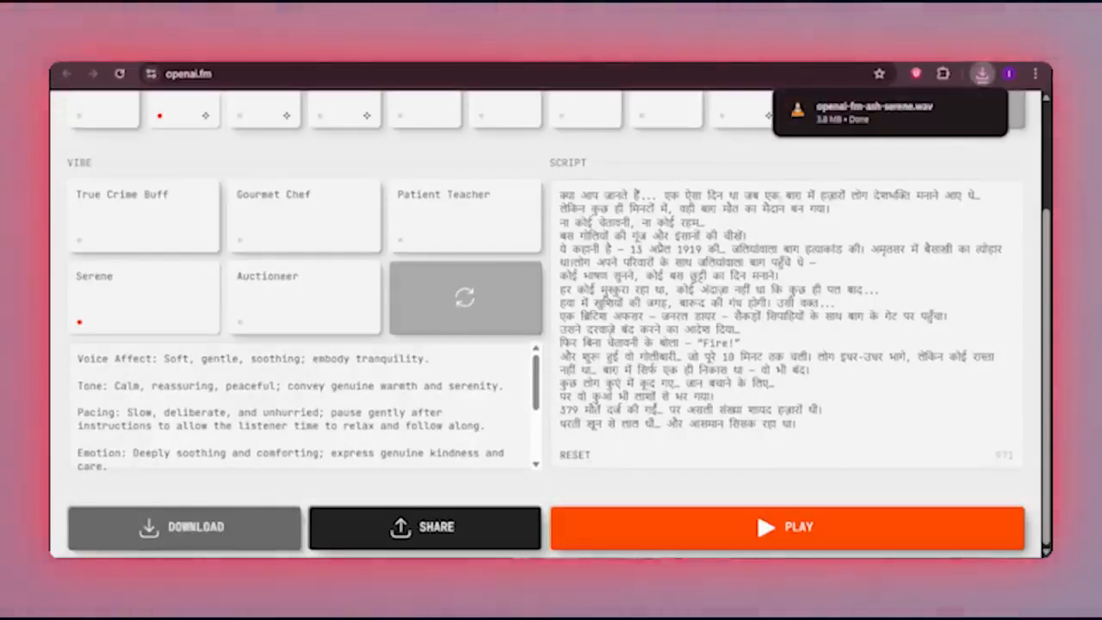
{"action": "mouse_move", "coordinate": [873, 130]}
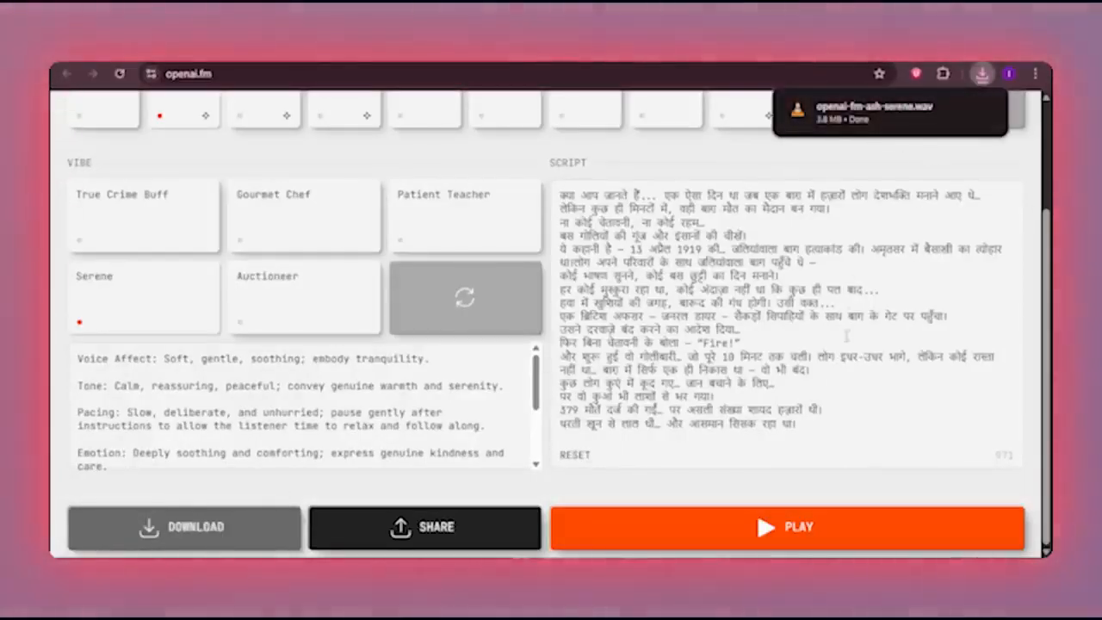
- Replace the whole script with the copied 1:45 - 2:00 emotional closing narration
{"action": "key", "text": "ctrl+a"}
{"action": "key", "text": "BackSpace"}
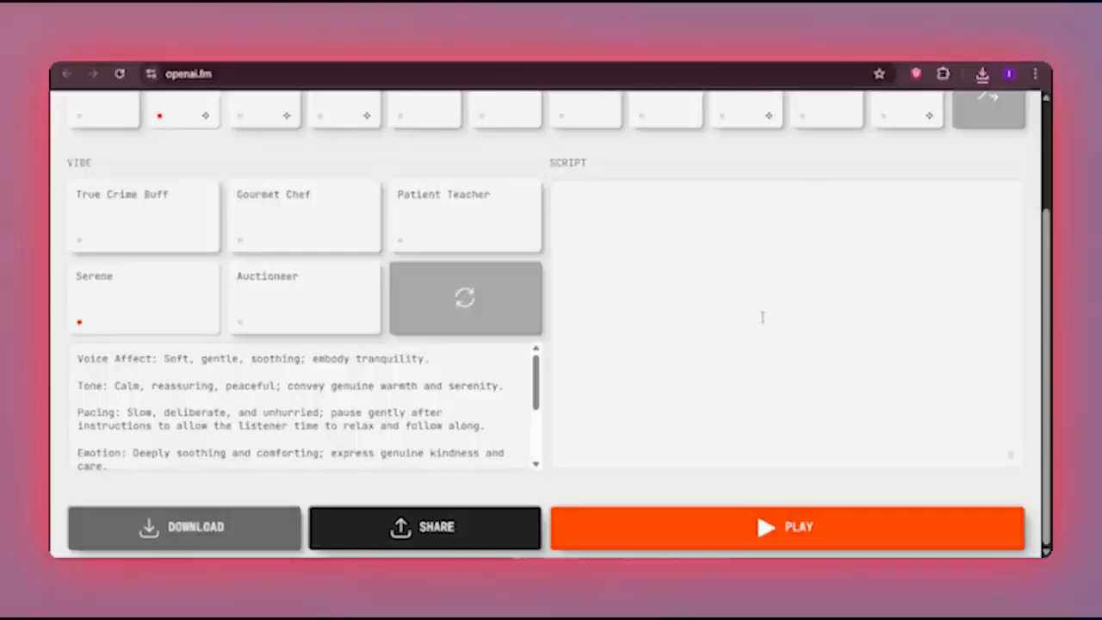
{"action": "key", "text": "ctrl+v"}
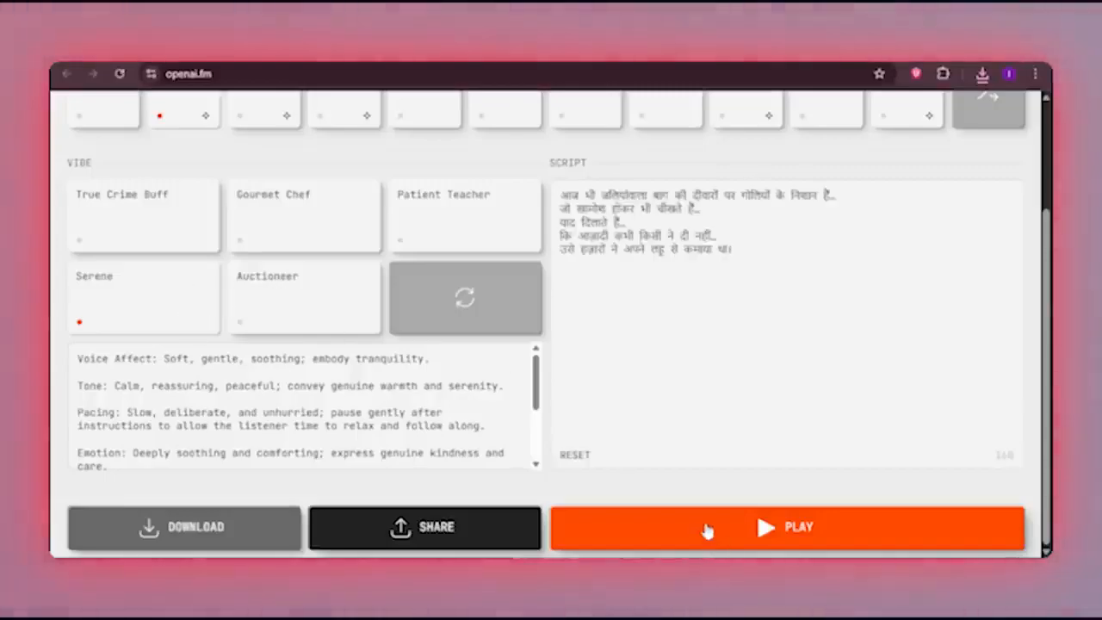
- Play the closing narration with the Ash voice and Serene vibe, and download its audio
{"action": "left_click", "coordinate": [749, 529]}
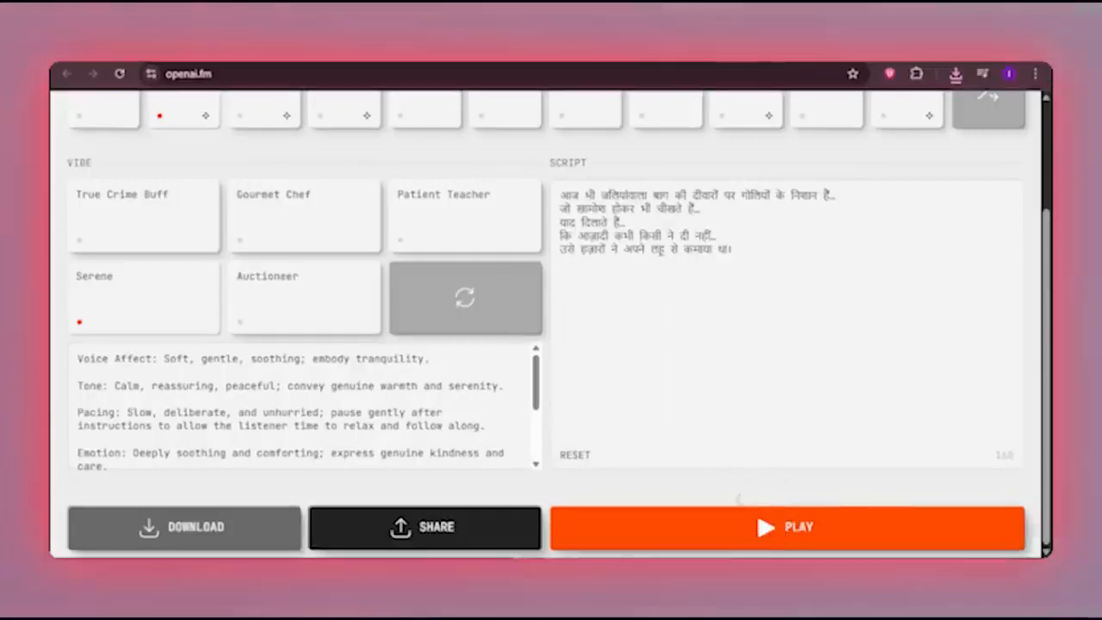
{"action": "left_click", "coordinate": [233, 536]}
{"action": "scroll", "coordinate": [803, 290], "scroll_direction": "up", "scroll_amount": 1}
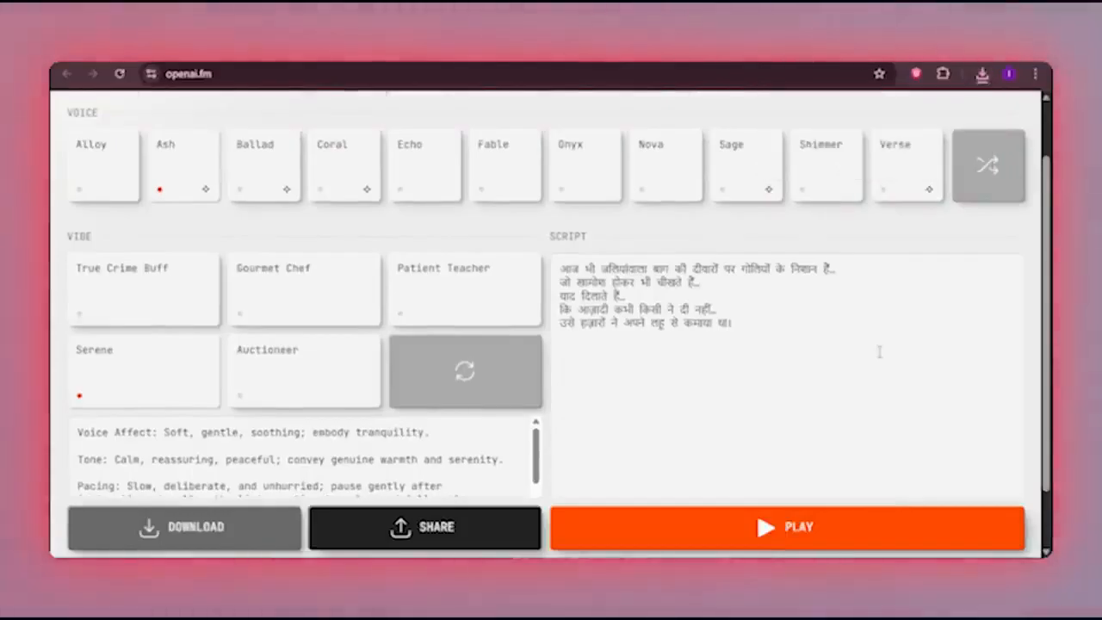
{"action": "left_click", "coordinate": [826, 436]}
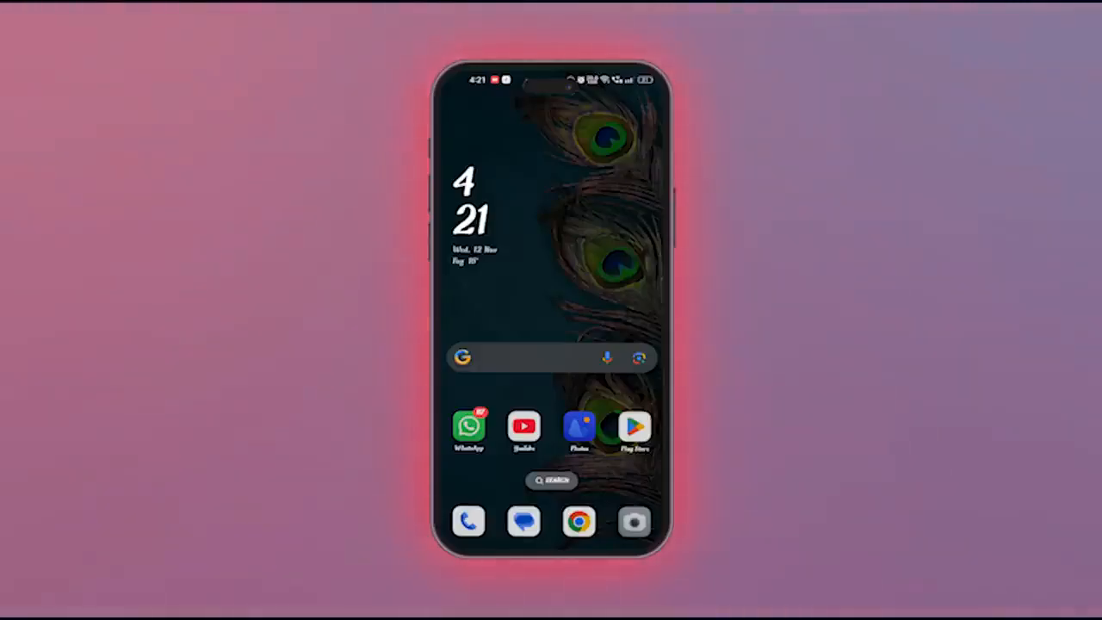
- Open the Play Store on the phone and load the voice recordings from the Jalliyawala Bhag folder into GoldWave
{"action": "left_click", "coordinate": [634, 427]}
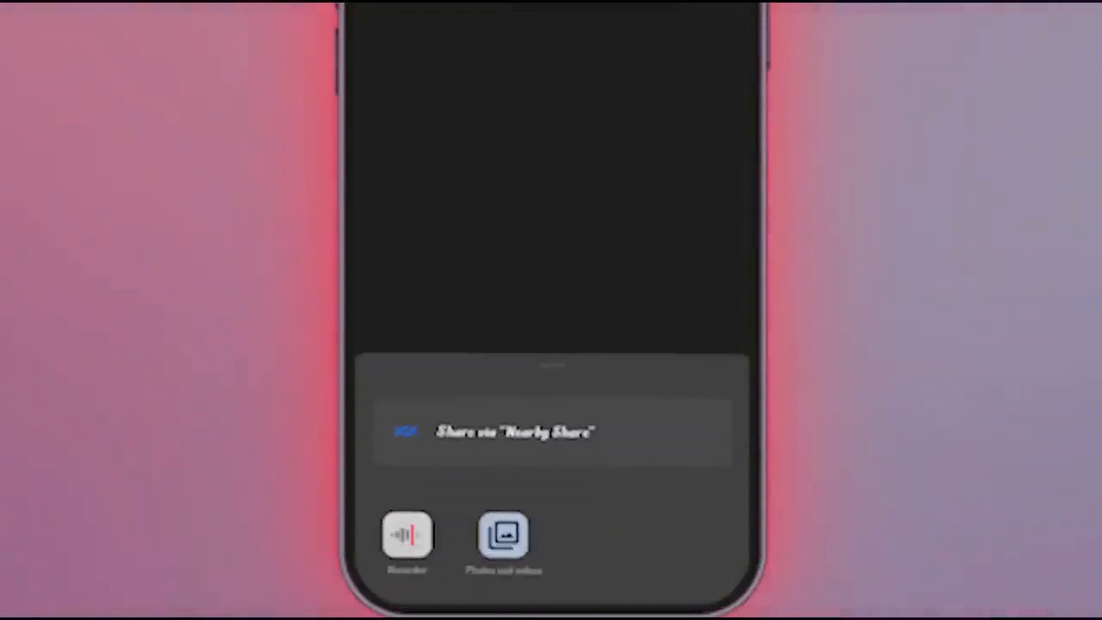
{"action": "left_click", "coordinate": [505, 536]}
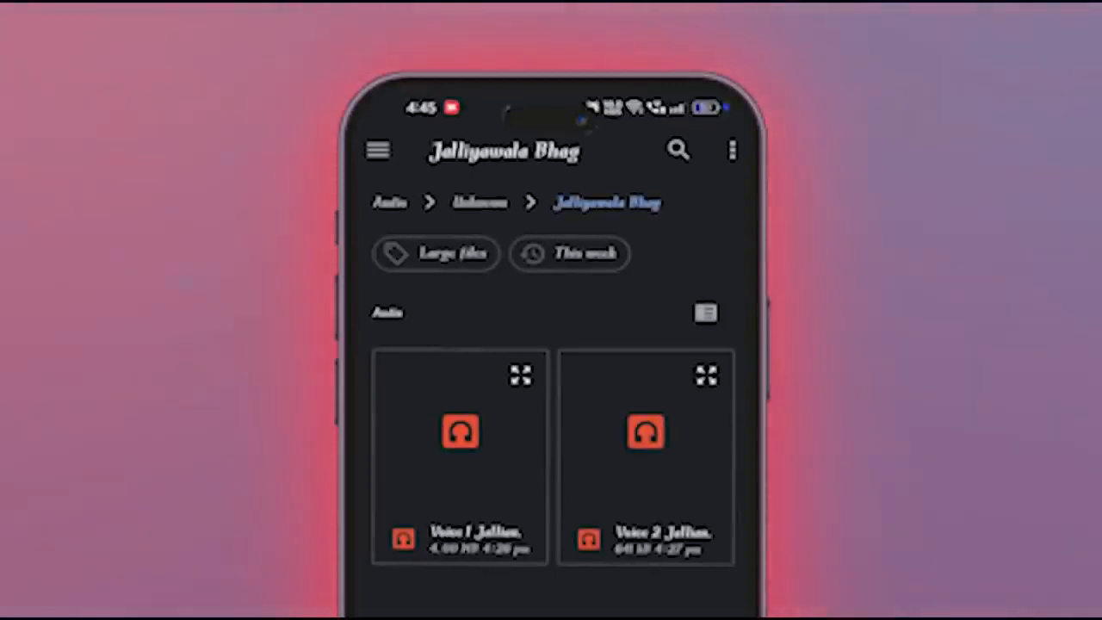
{"action": "left_click", "coordinate": [460, 439]}
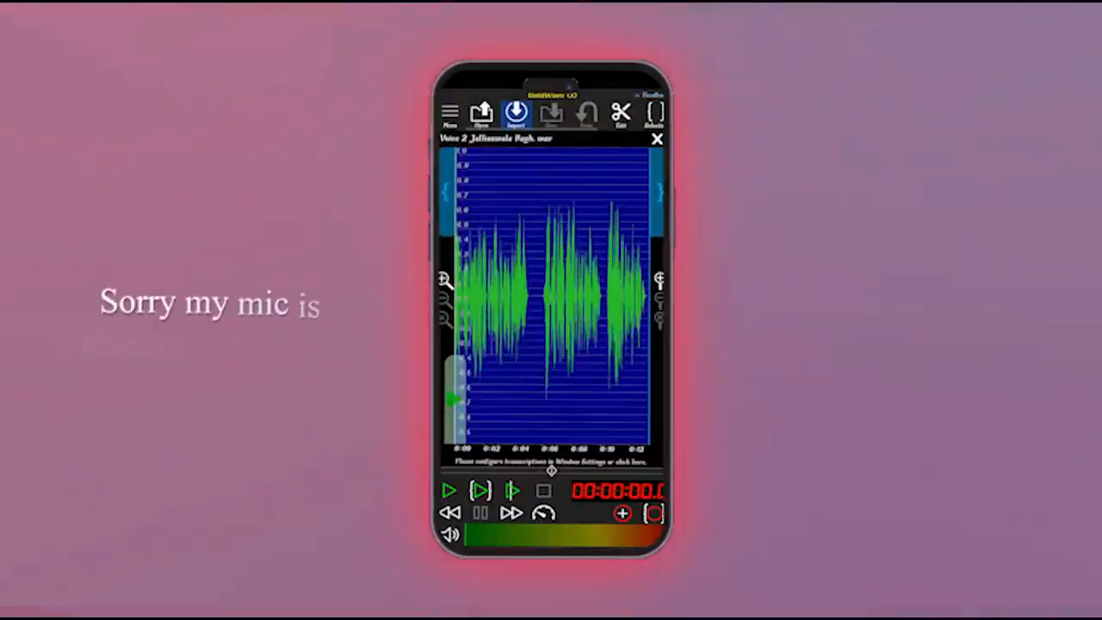
- Open the Silence Reduction filter from the effects for the Voice 2 Jallianwala Bagh recording
{"action": "left_click_drag", "start_coordinate": [551, 114], "coordinate": [469, 134]}
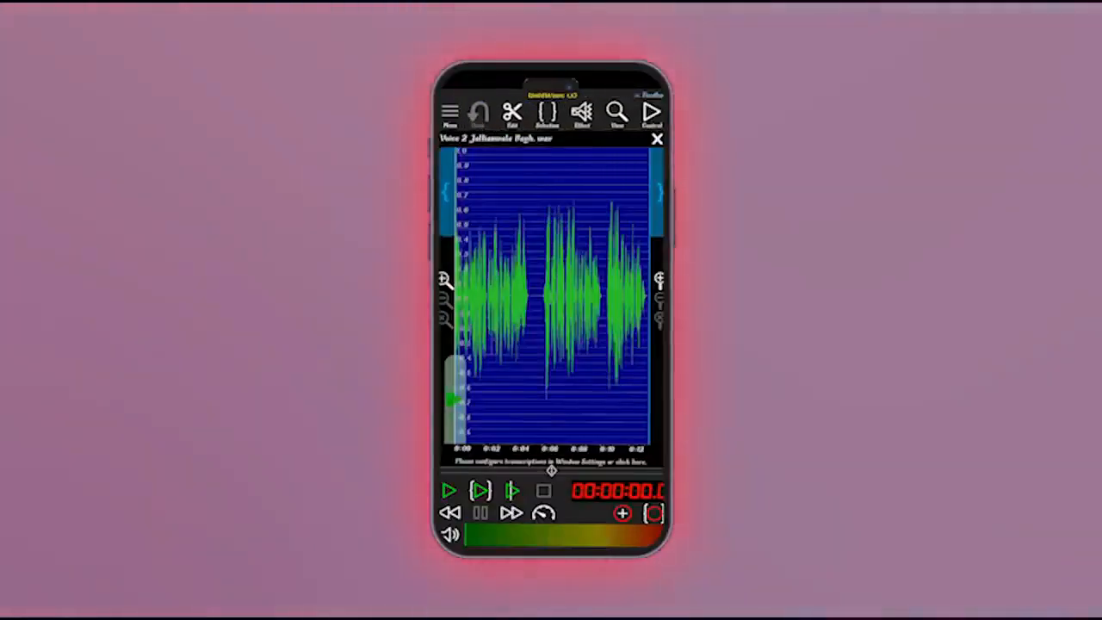
{"action": "left_click", "coordinate": [582, 115]}
{"action": "left_click_drag", "start_coordinate": [591, 388], "coordinate": [615, 225]}
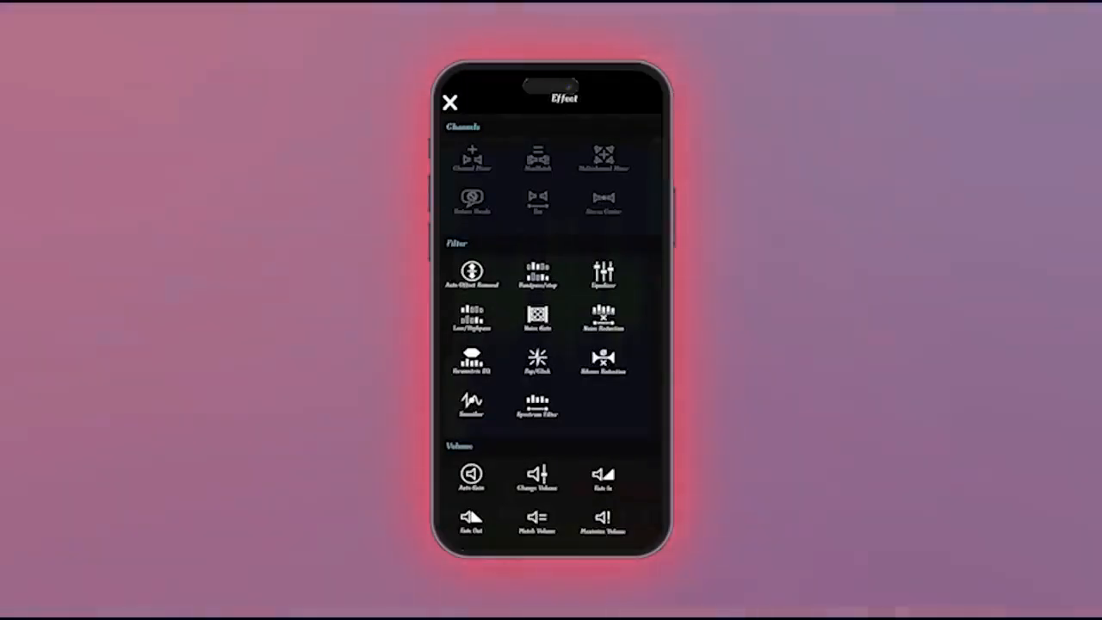
{"action": "left_click_drag", "start_coordinate": [622, 300], "coordinate": [623, 263]}
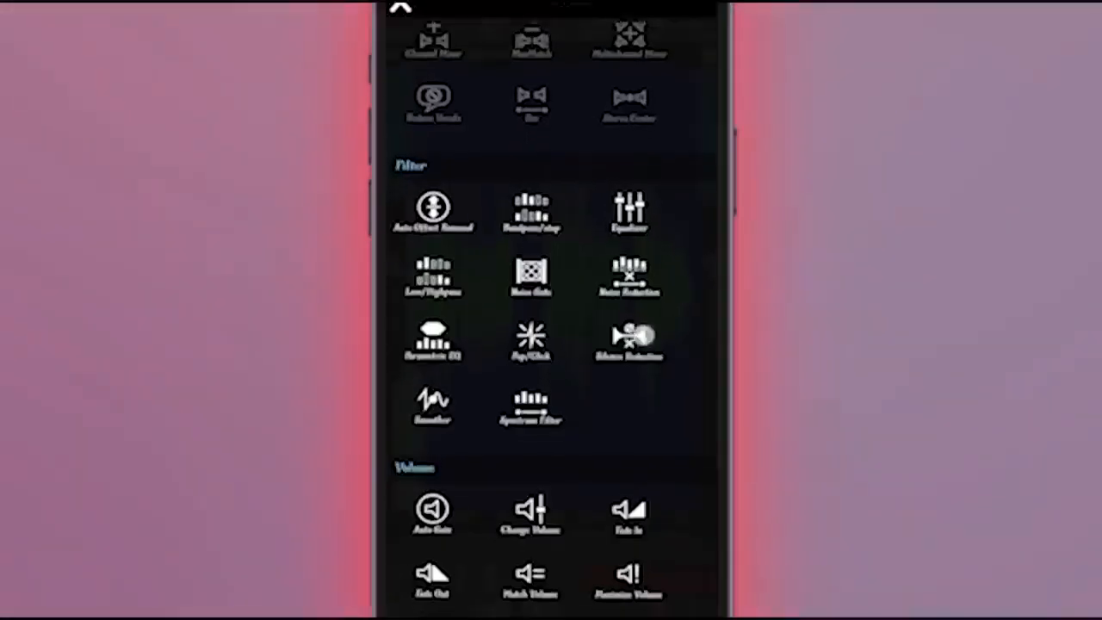
{"action": "left_click", "coordinate": [637, 336]}
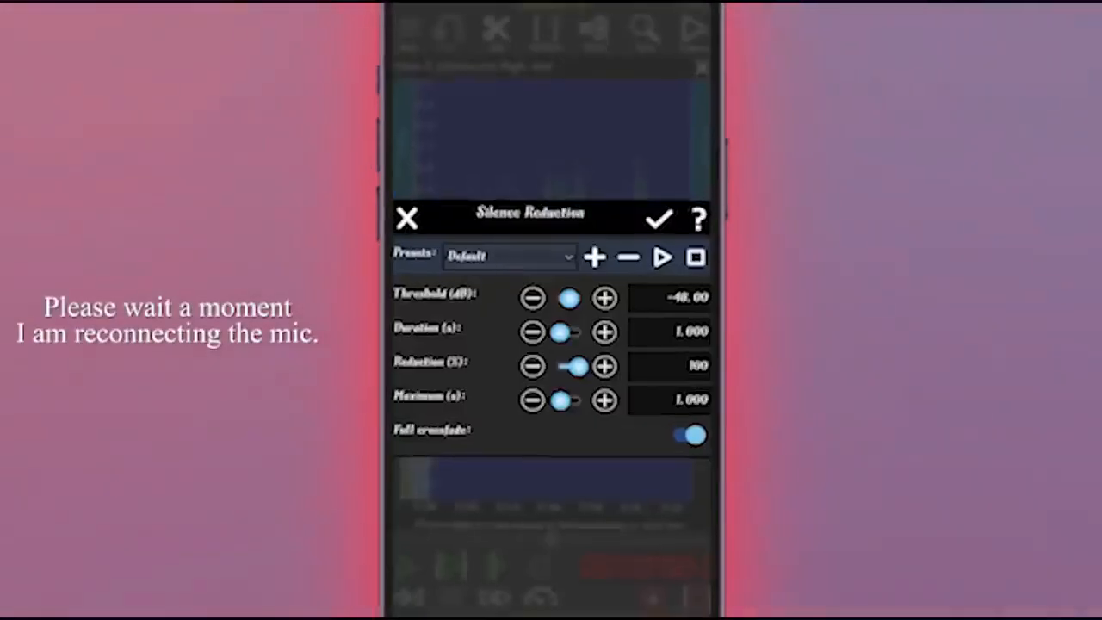
- Set the Silence Reduction threshold to -40 dB
{"action": "left_click", "coordinate": [676, 297]}
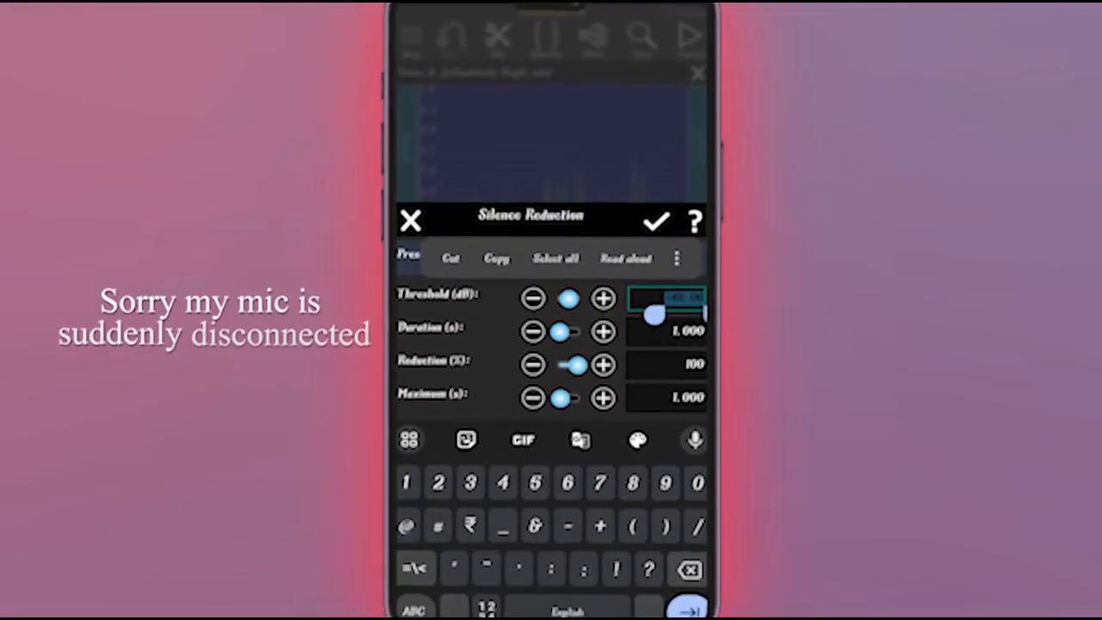
{"action": "left_click", "coordinate": [569, 526]}
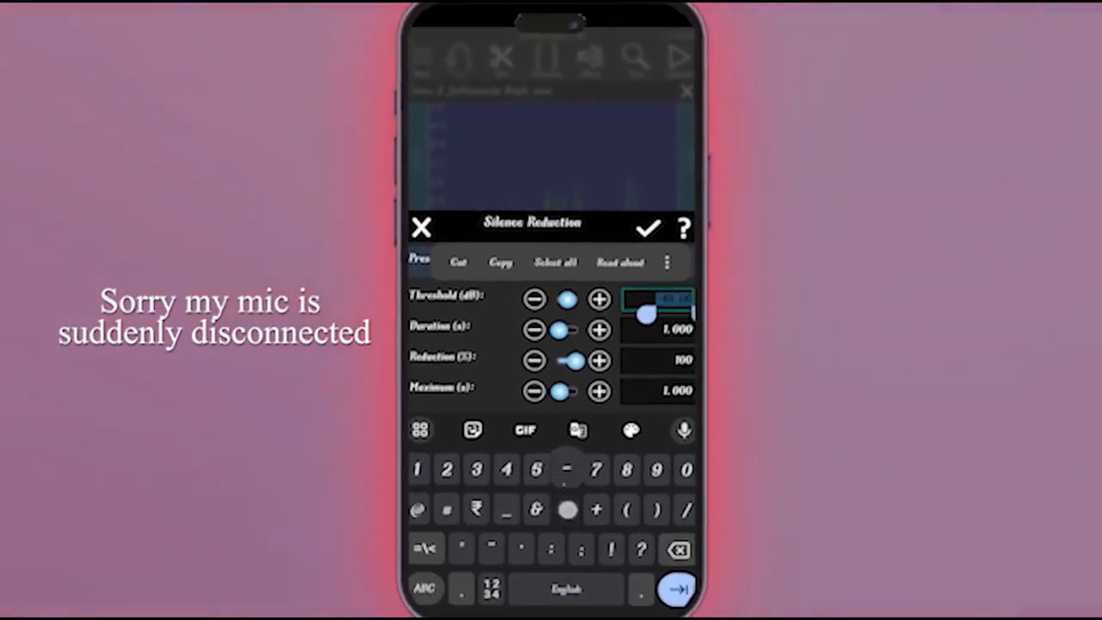
{"action": "type", "text": "-40"}
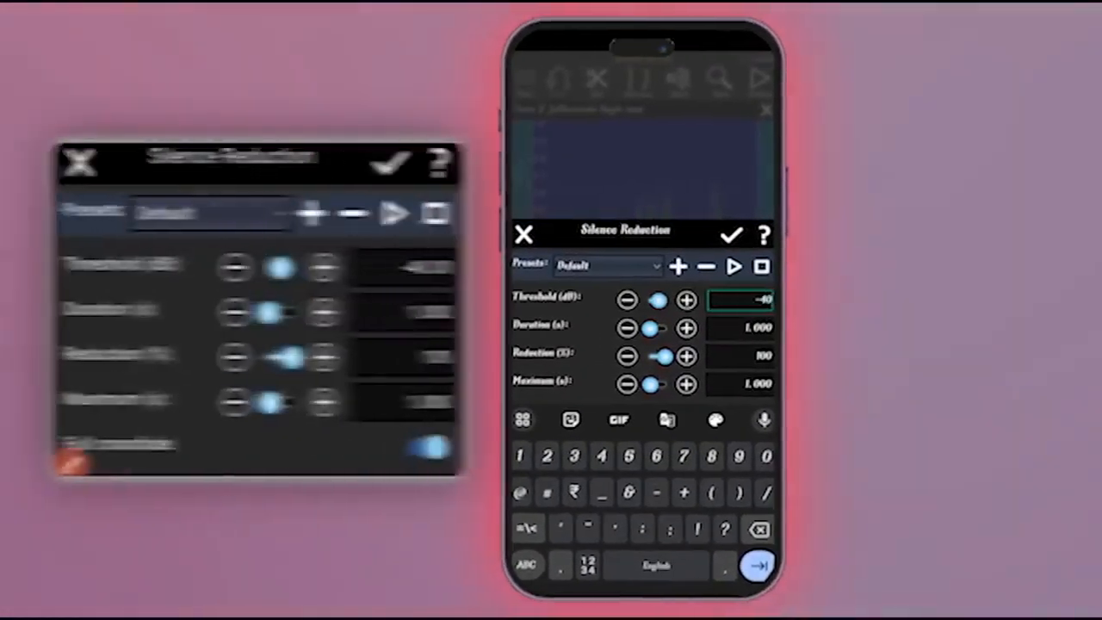
- Set the Silence Reduction duration to 0.200 s and the reduction to 0%
{"action": "left_click", "coordinate": [741, 328]}
{"action": "type", "text": "0."}
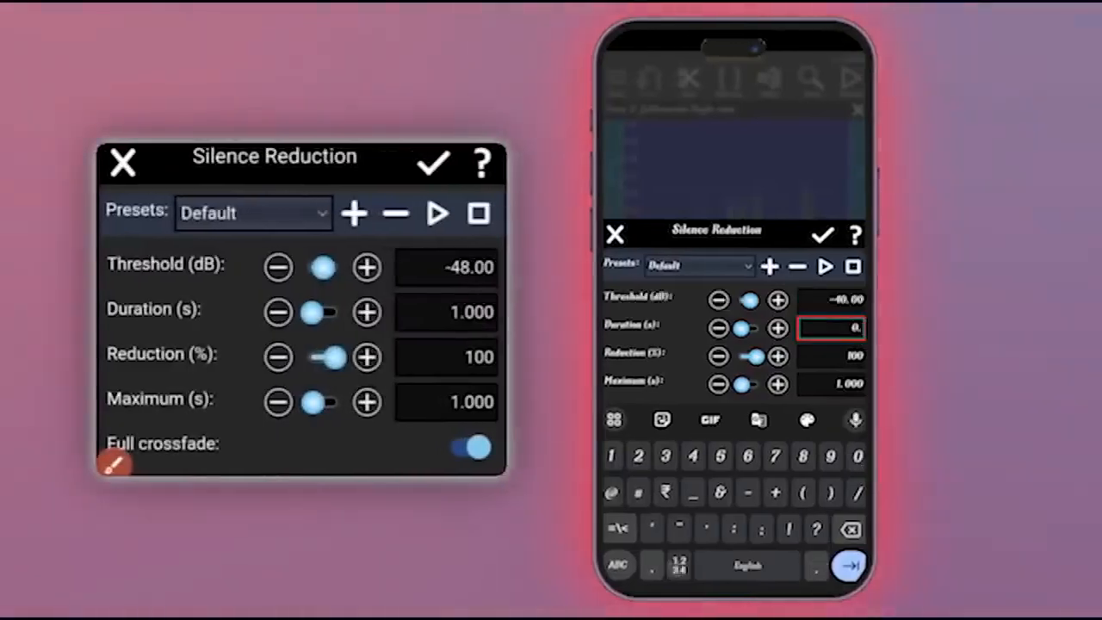
{"action": "left_click", "coordinate": [679, 565]}
{"action": "type", "text": "200"}
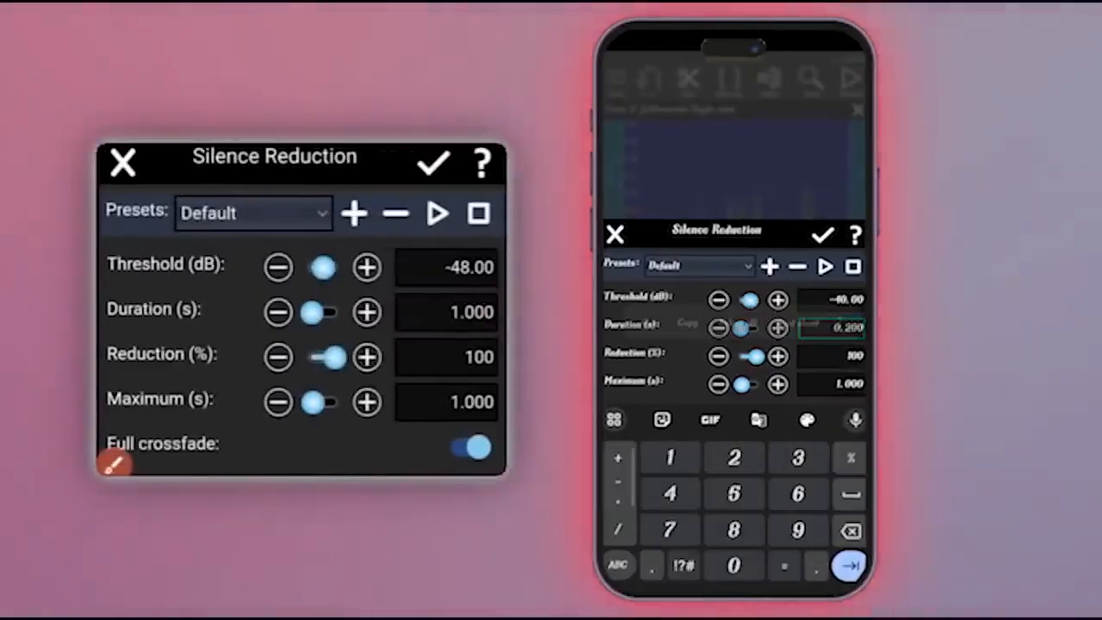
{"action": "left_click", "coordinate": [831, 355]}
{"action": "left_click", "coordinate": [618, 565]}
{"action": "type", "text": "0"}
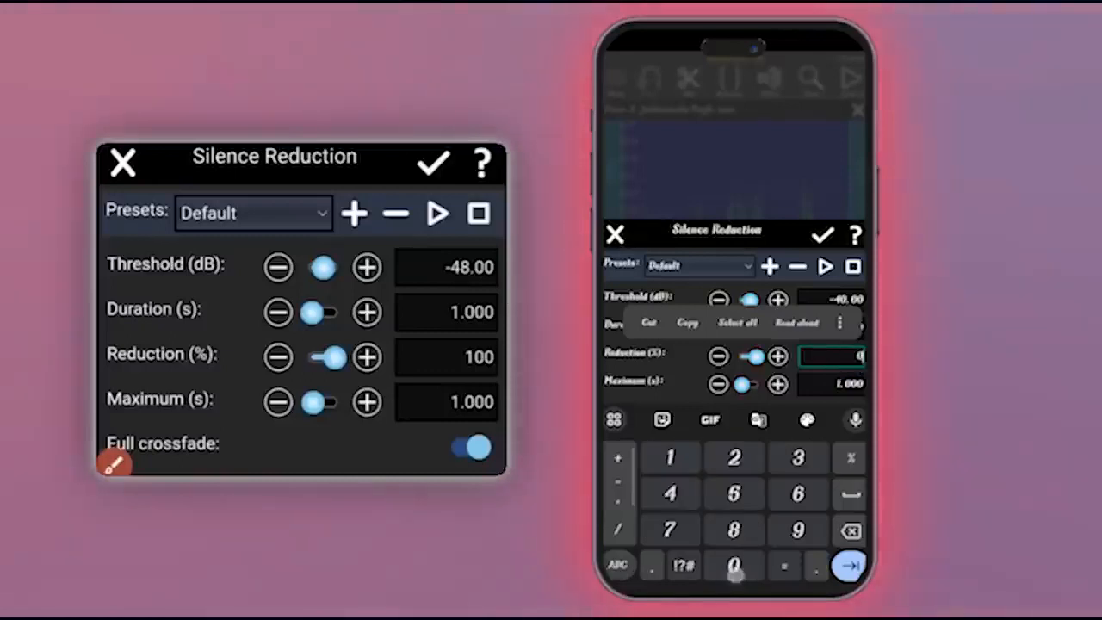
- Set the maximum silence to 0.000 s and apply the Silence Reduction filter to the recording
{"action": "left_click", "coordinate": [848, 383]}
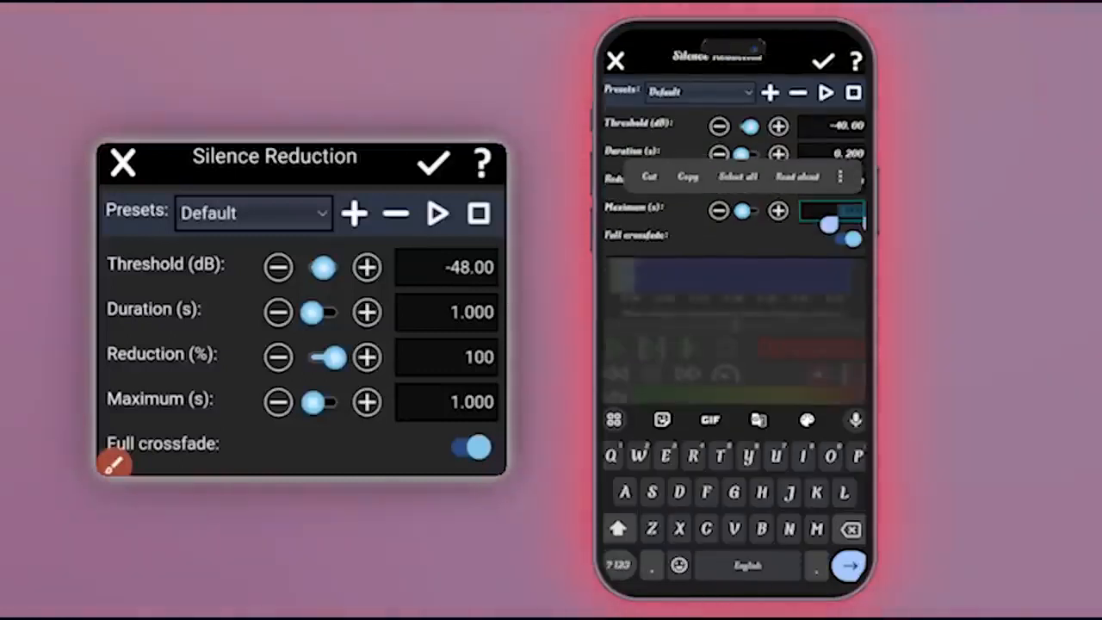
{"action": "left_click", "coordinate": [618, 565]}
{"action": "type", "text": "0.000"}
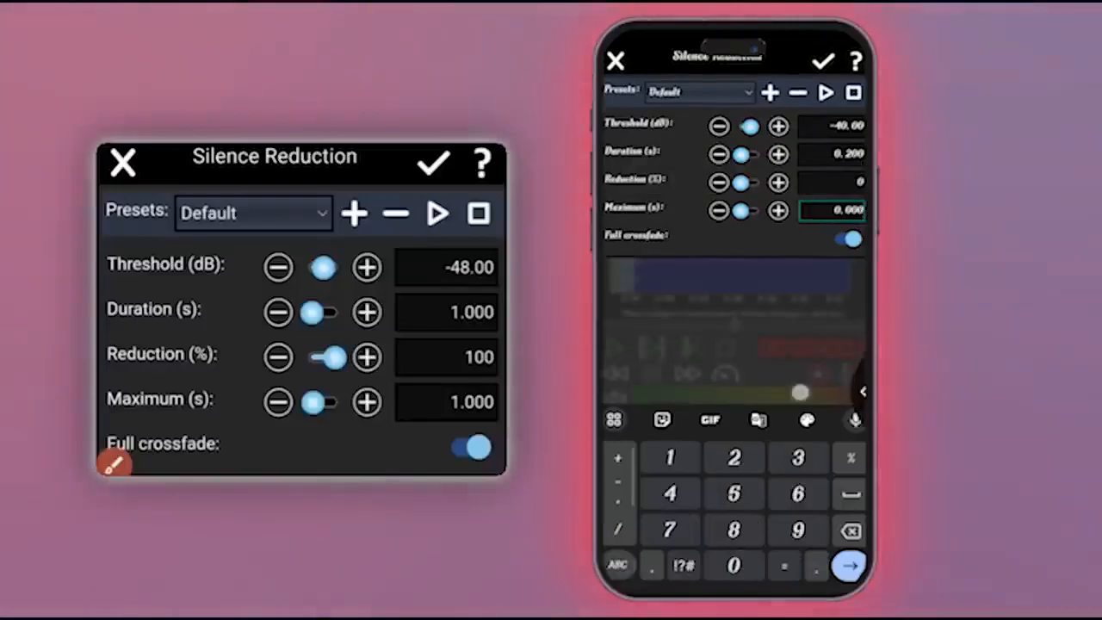
{"action": "left_click_drag", "start_coordinate": [864, 392], "coordinate": [800, 392]}
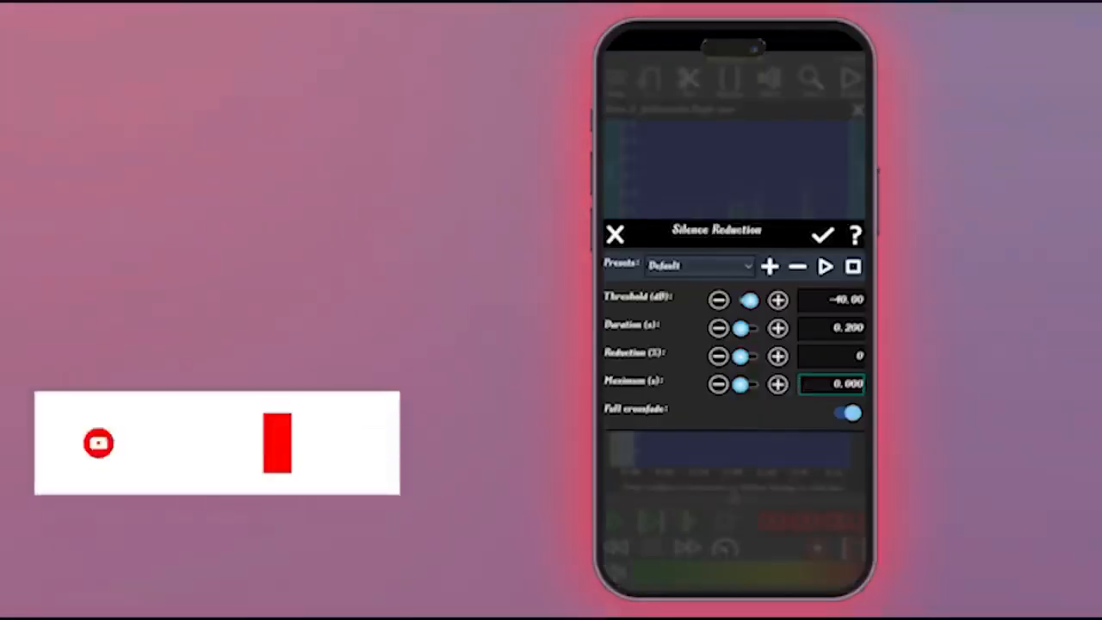
{"action": "left_click", "coordinate": [822, 234]}
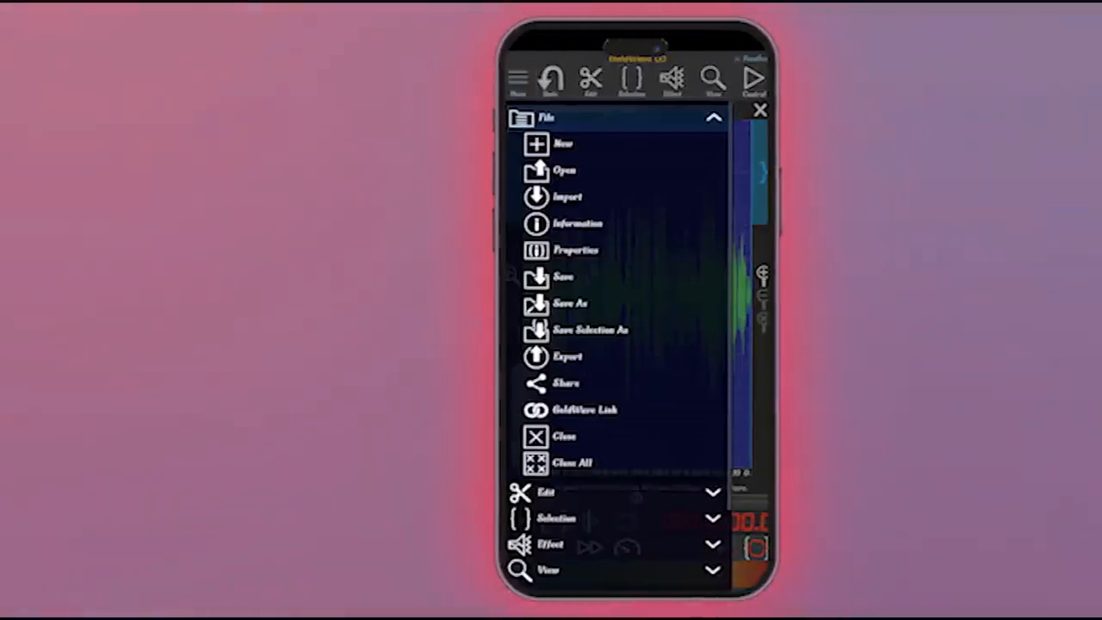
- Save the processed recording as Voice 2 Jallianwala Bagh.wav, replacing the existing file
{"action": "left_click", "coordinate": [563, 276]}
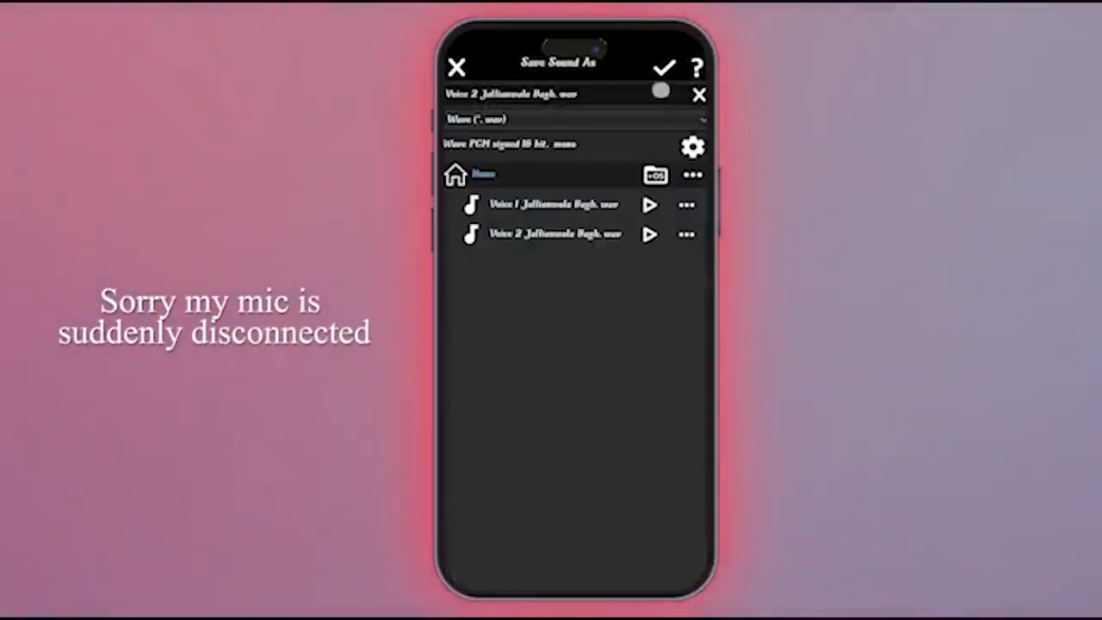
{"action": "left_click", "coordinate": [663, 67]}
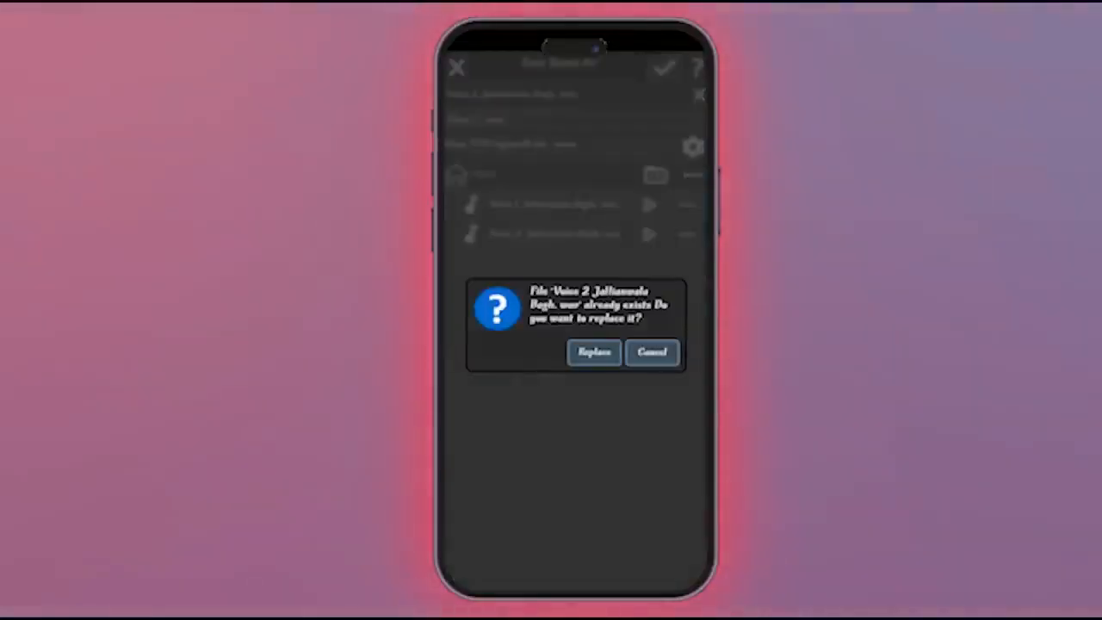
{"action": "left_click", "coordinate": [594, 351]}
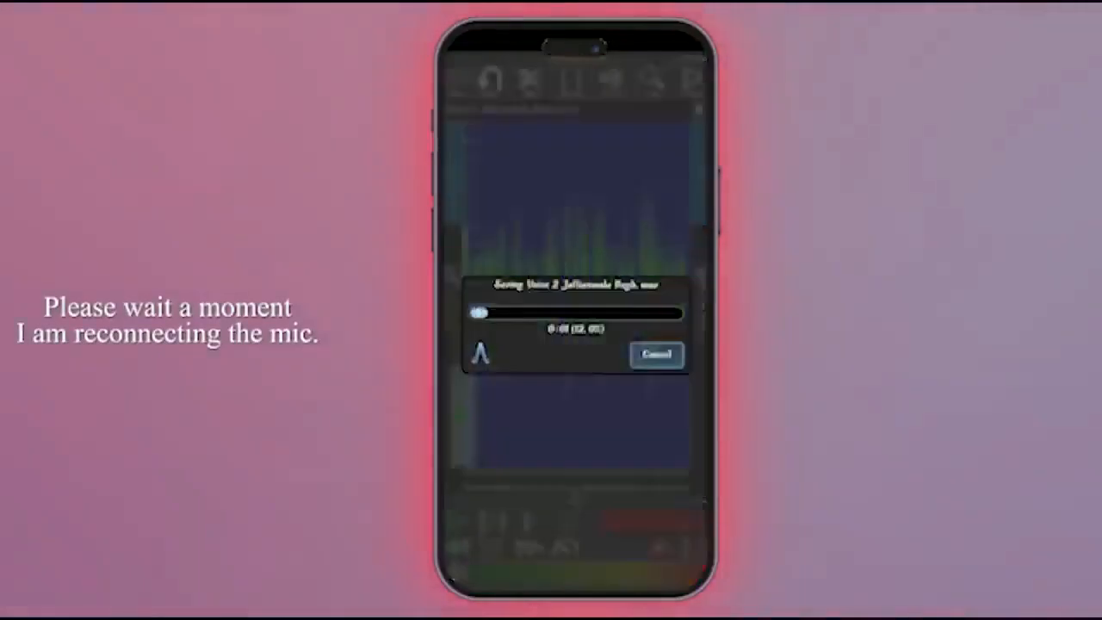
{"action": "left_click", "coordinate": [648, 228]}
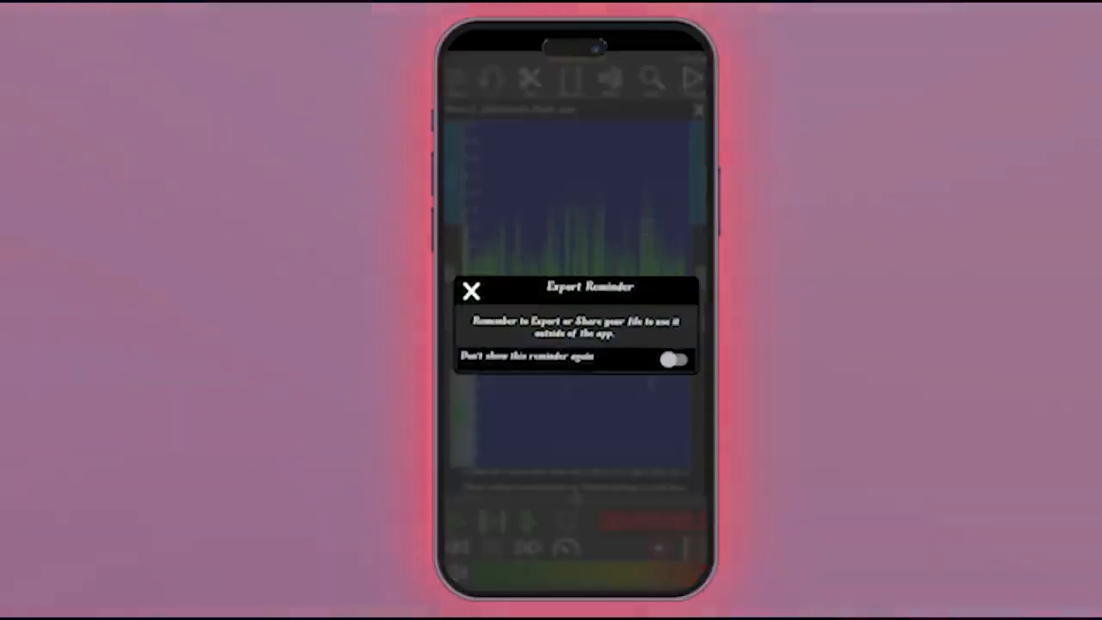
- Export the saved Voice 2 Jallianwala Bagh recording for use outside the app
{"action": "left_click", "coordinate": [458, 80]}
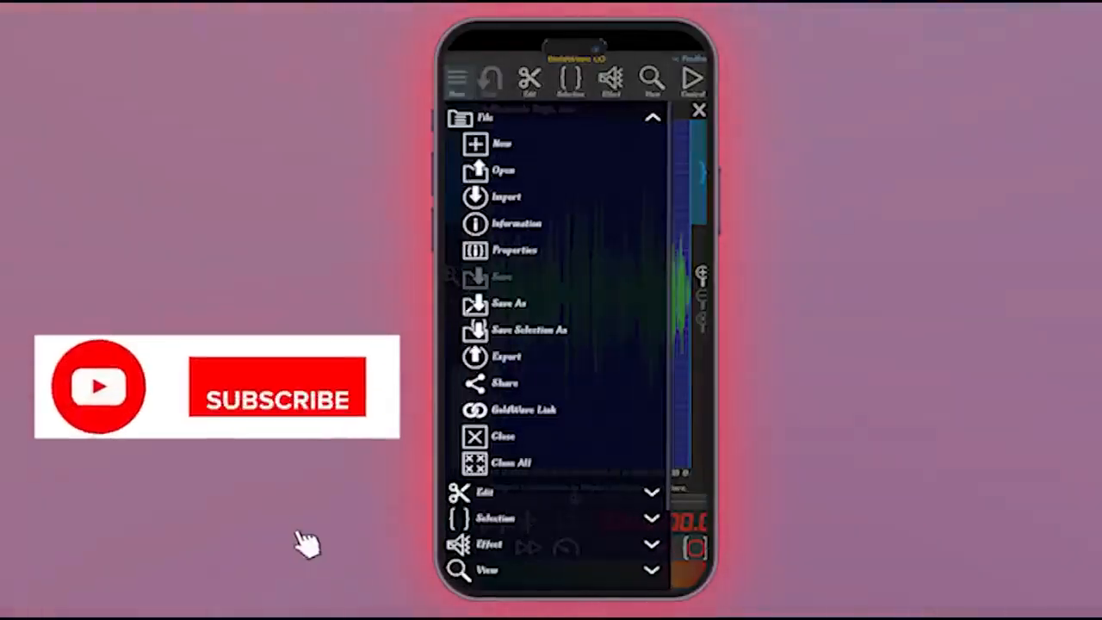
{"action": "scroll", "coordinate": [580, 344], "scroll_direction": "down", "scroll_amount": 3}
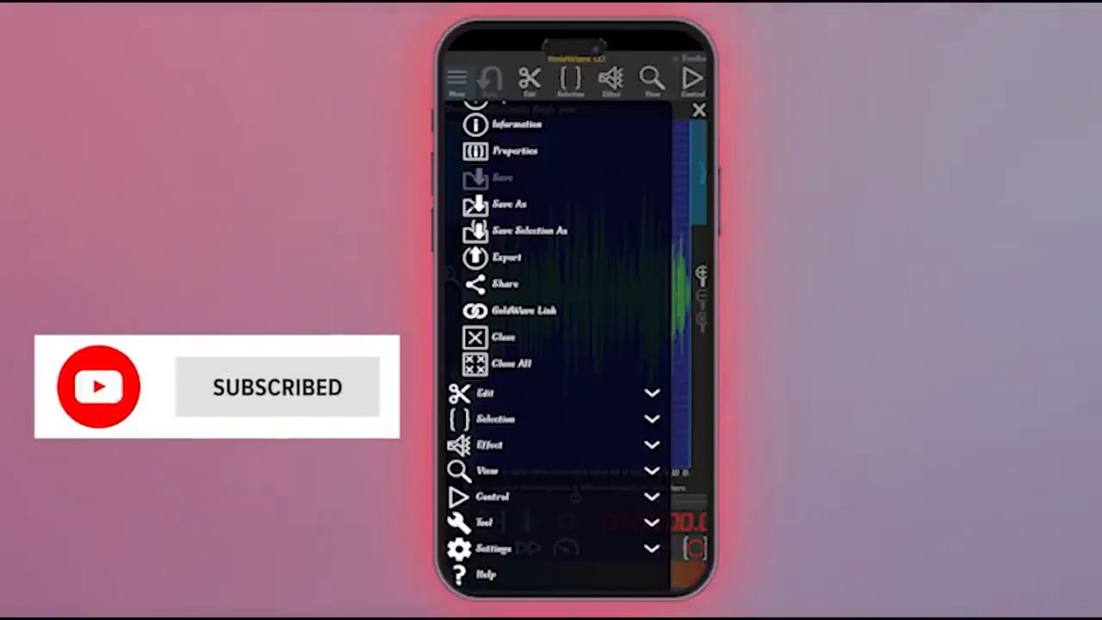
{"action": "scroll", "coordinate": [615, 261], "scroll_direction": "up", "scroll_amount": 3}
{"action": "left_click", "coordinate": [517, 331]}
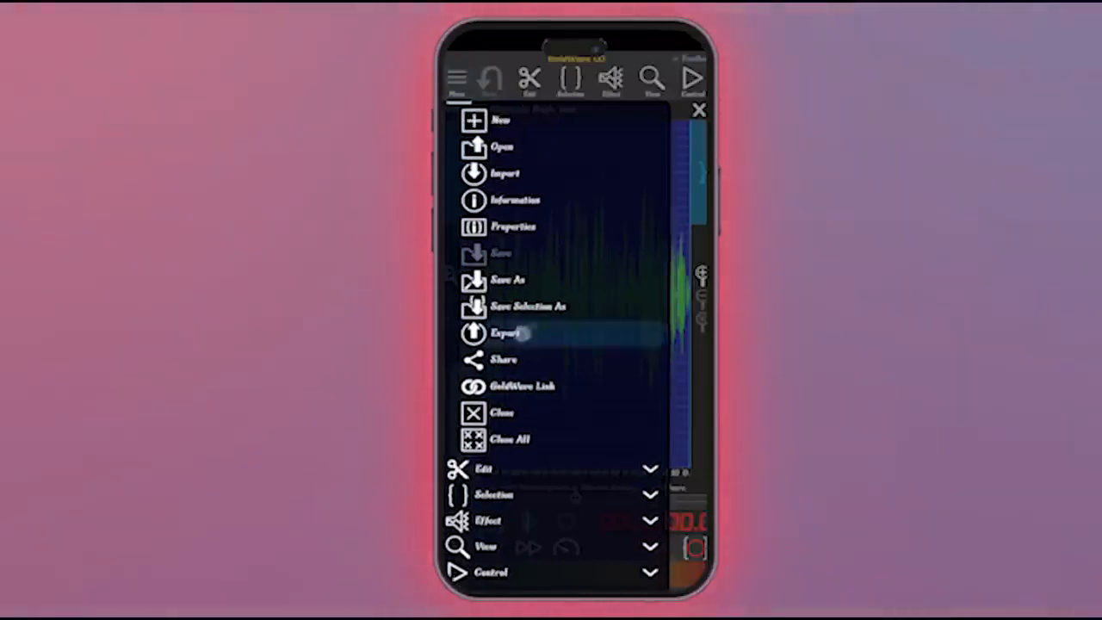
{"action": "left_click", "coordinate": [652, 351]}
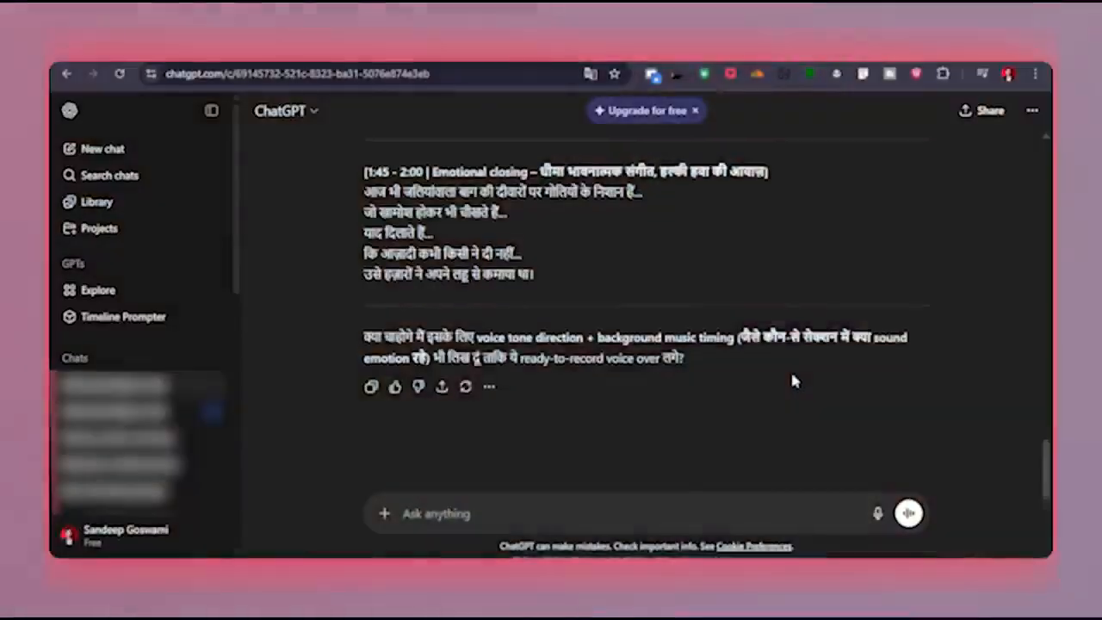
- In the ChatGPT script chat, send the pasted request for a detailed visual prompt per script line, all in one documentary style and theme
{"action": "scroll", "coordinate": [792, 375], "scroll_direction": "up", "scroll_amount": 1}
{"action": "scroll", "coordinate": [792, 376], "scroll_direction": "down", "scroll_amount": 1}
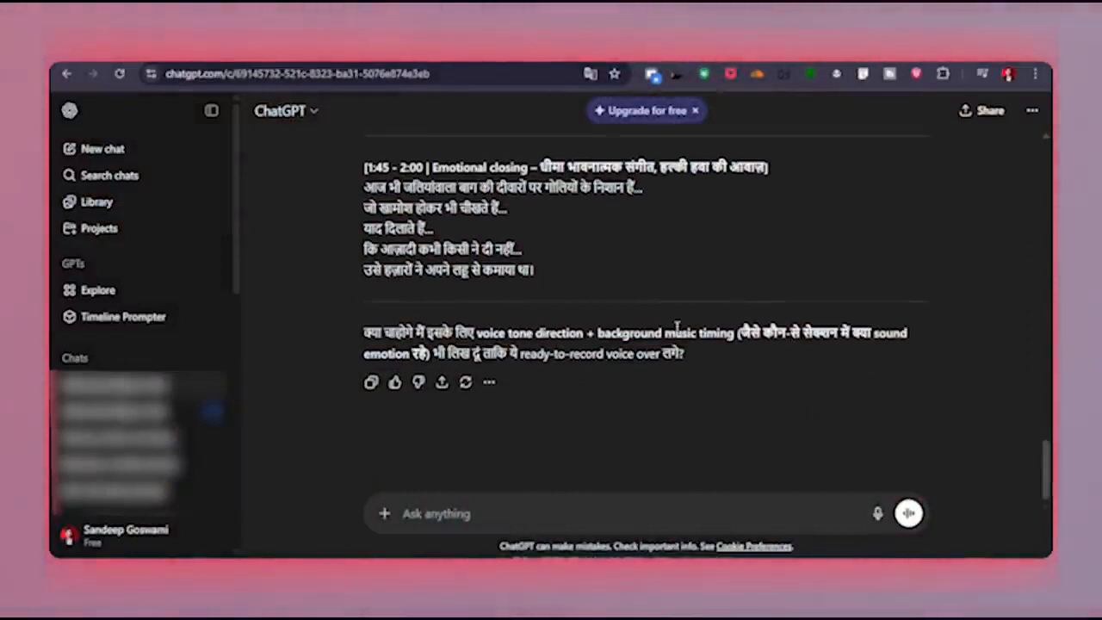
{"action": "scroll", "coordinate": [366, 207], "scroll_direction": "up", "scroll_amount": 3}
{"action": "scroll", "coordinate": [601, 312], "scroll_direction": "up", "scroll_amount": 6}
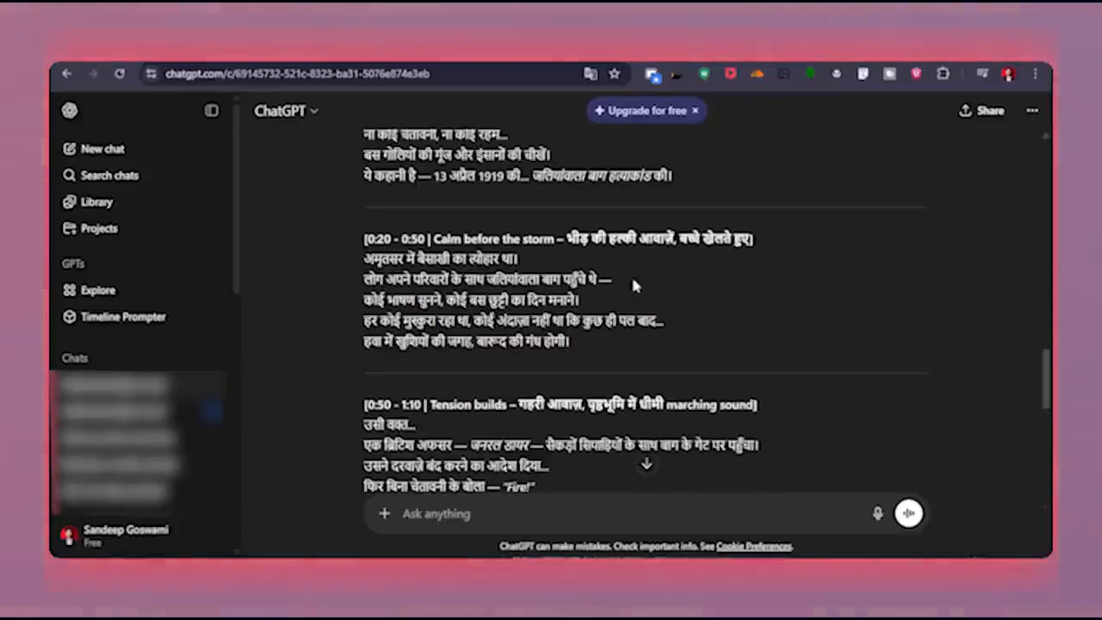
{"action": "scroll", "coordinate": [630, 276], "scroll_direction": "down", "scroll_amount": 8}
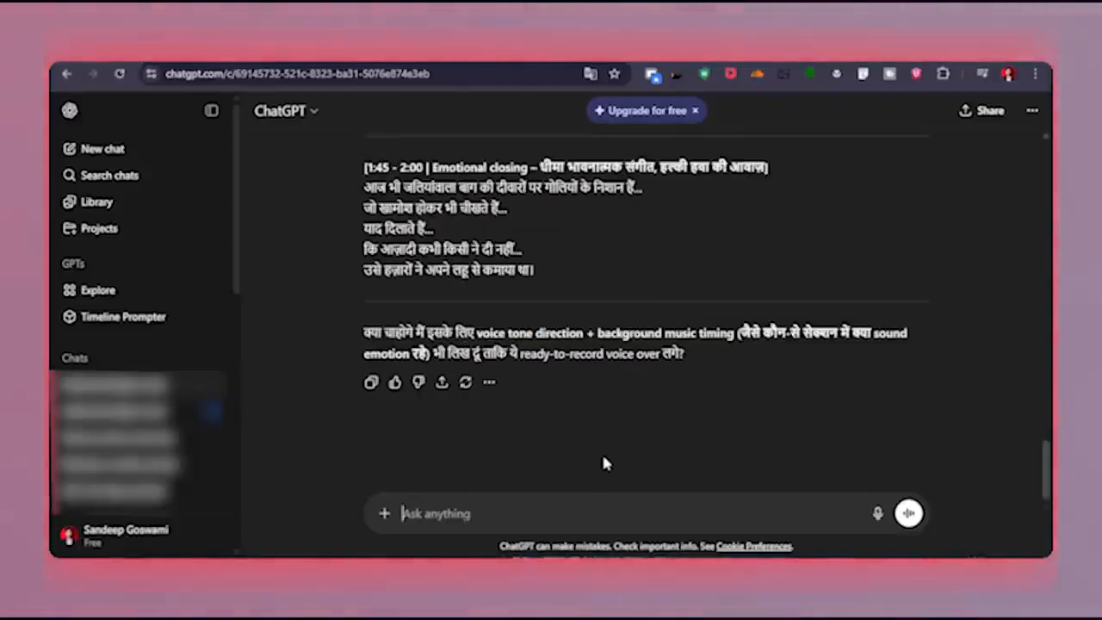
{"action": "key", "text": "ctrl+v"}
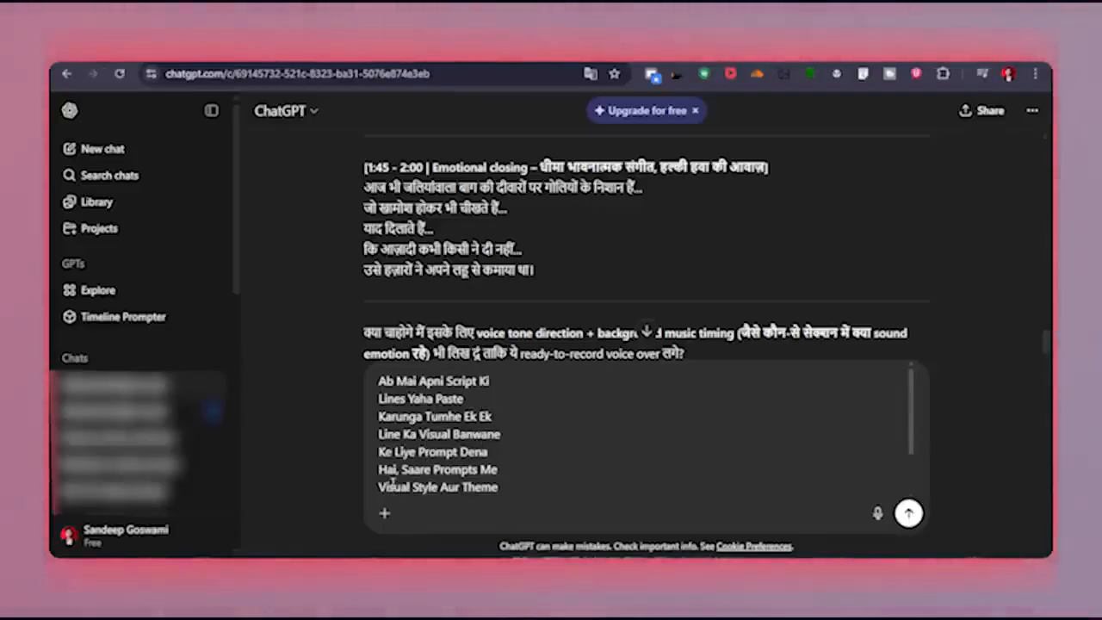
{"action": "scroll", "coordinate": [395, 448], "scroll_direction": "down", "scroll_amount": 1}
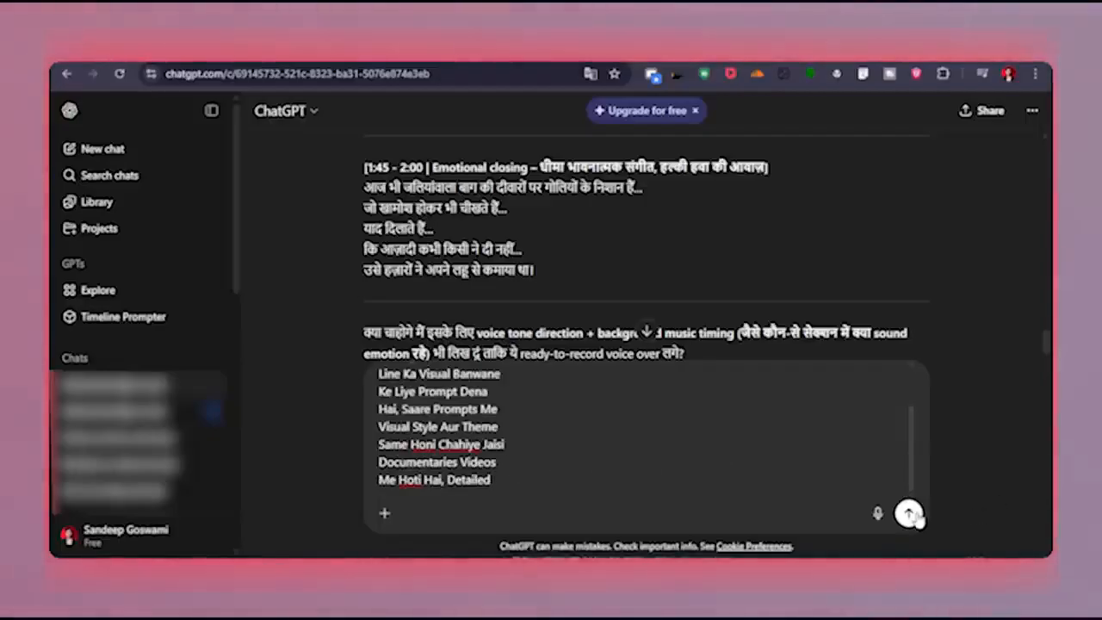
{"action": "scroll", "coordinate": [664, 484], "scroll_direction": "up", "scroll_amount": 2}
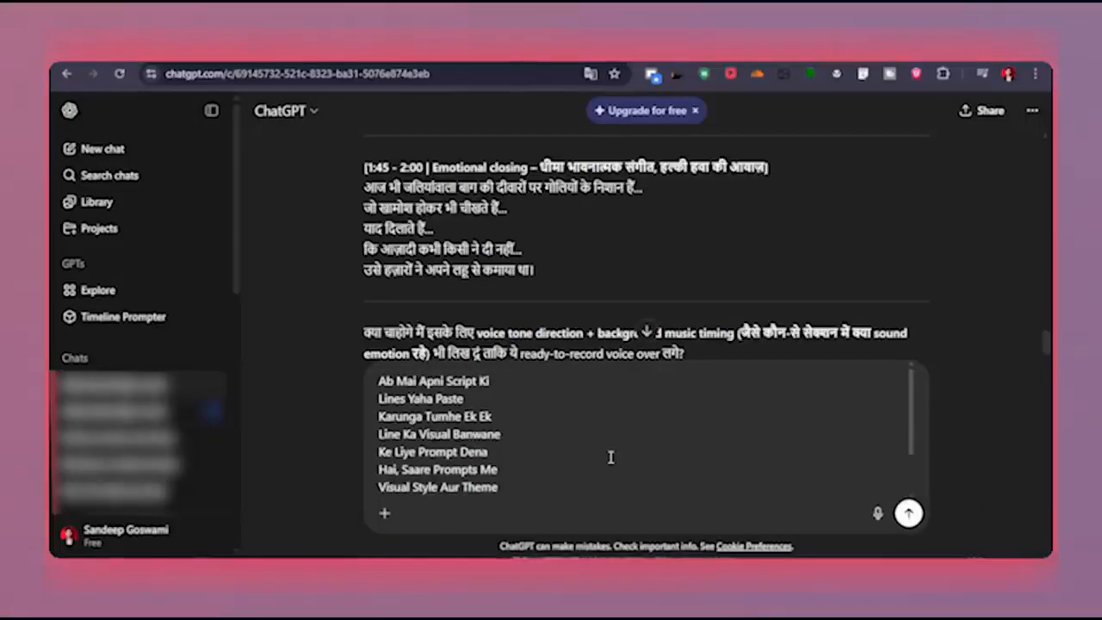
{"action": "scroll", "coordinate": [610, 457], "scroll_direction": "down", "scroll_amount": 2}
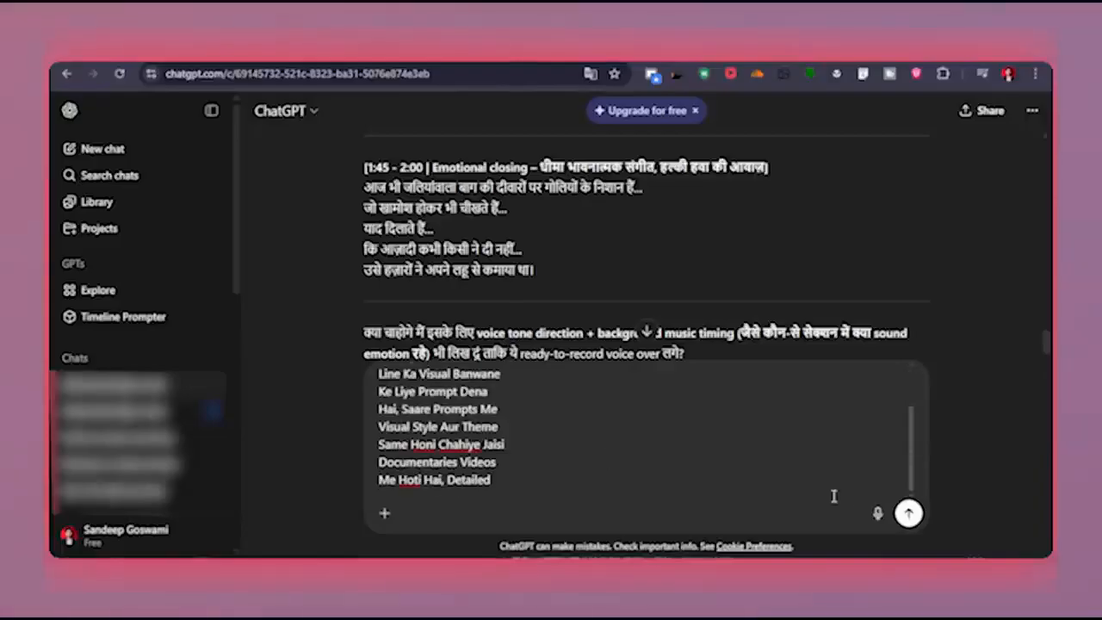
{"action": "left_click", "coordinate": [908, 517]}
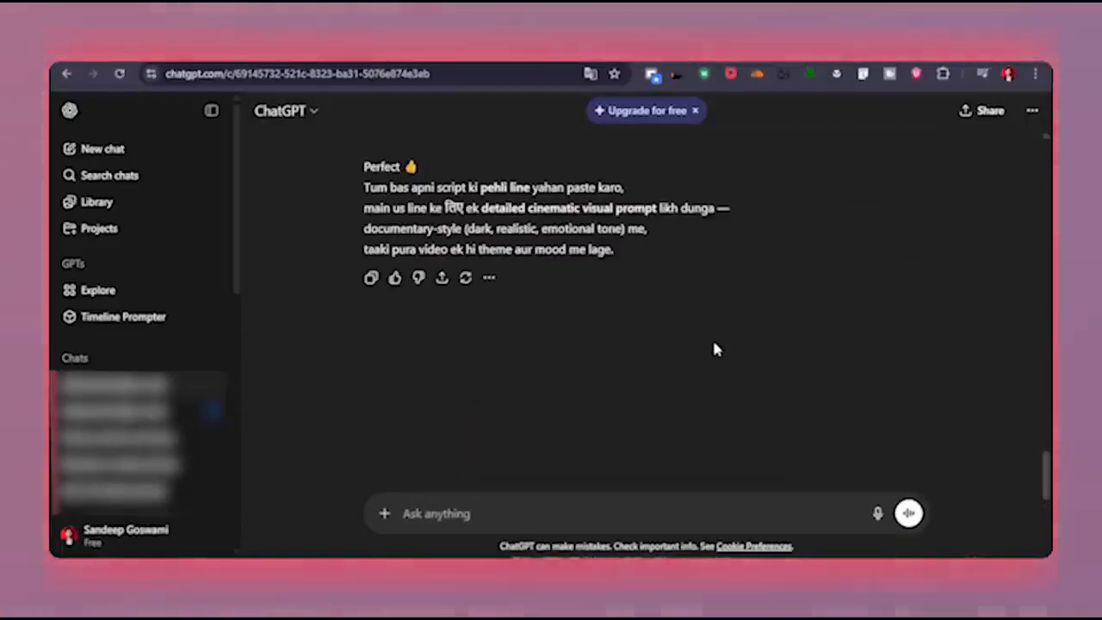
- Copy the script's opening line, starting "क्या आप जानते हैं...", and send it to get its visual prompt
{"action": "scroll", "coordinate": [604, 405], "scroll_direction": "up", "scroll_amount": 20}
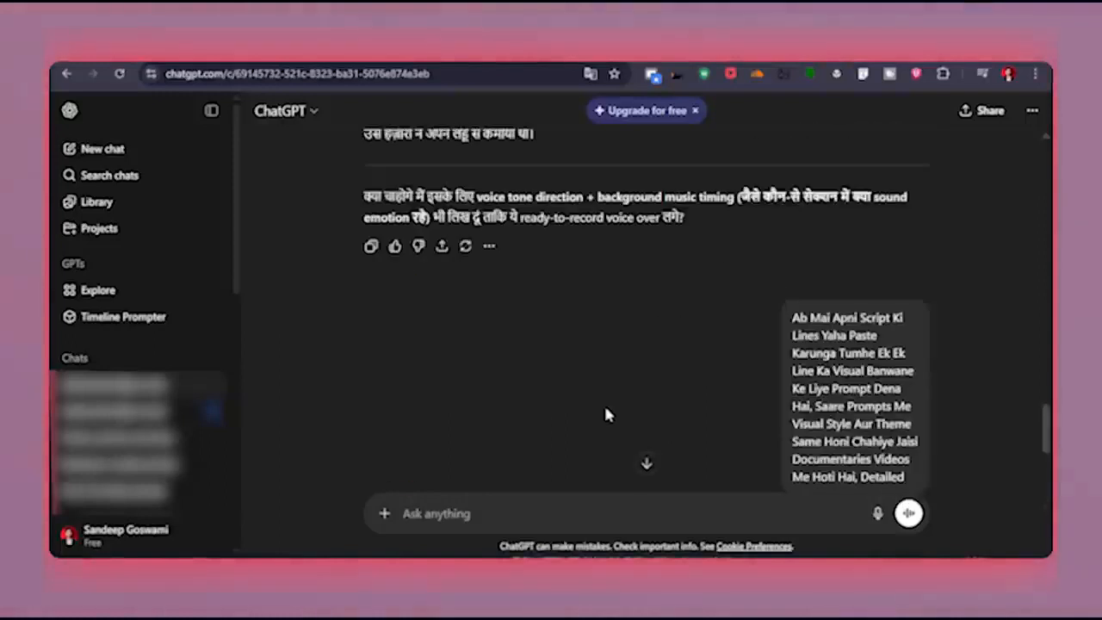
{"action": "scroll", "coordinate": [499, 360], "scroll_direction": "up", "scroll_amount": 1}
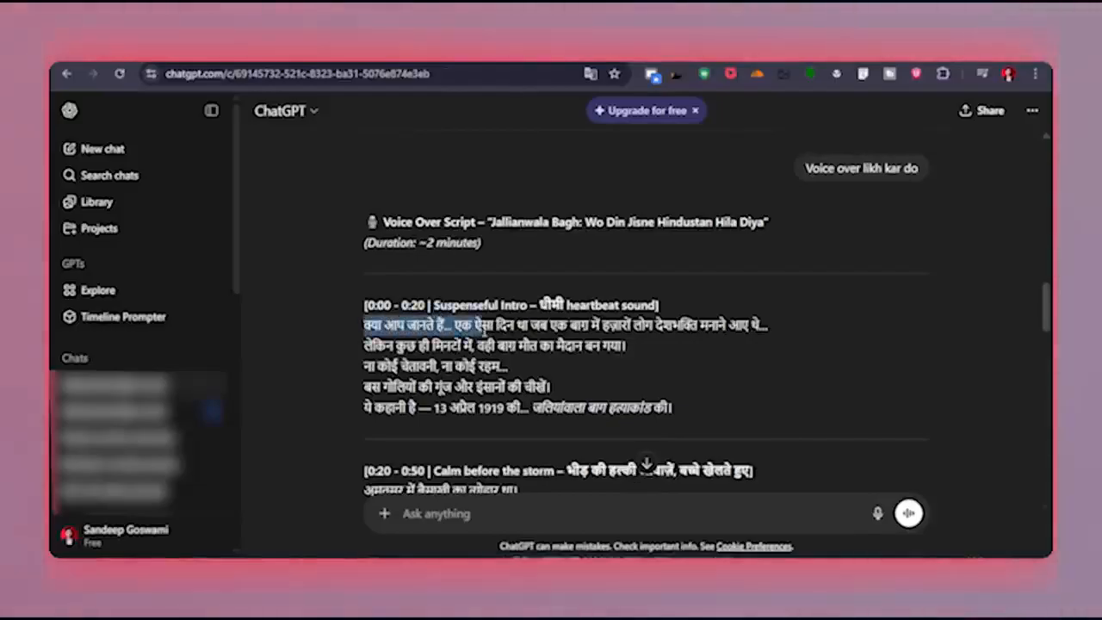
{"action": "left_click_drag", "start_coordinate": [533, 340], "coordinate": [772, 325]}
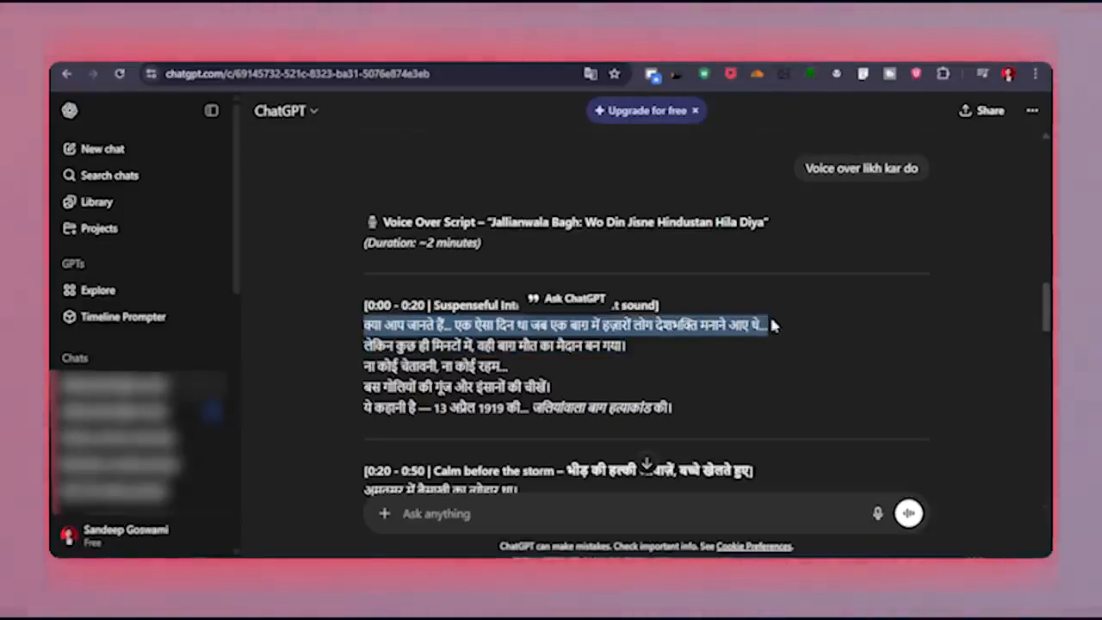
{"action": "scroll", "coordinate": [739, 304], "scroll_direction": "down", "scroll_amount": 15}
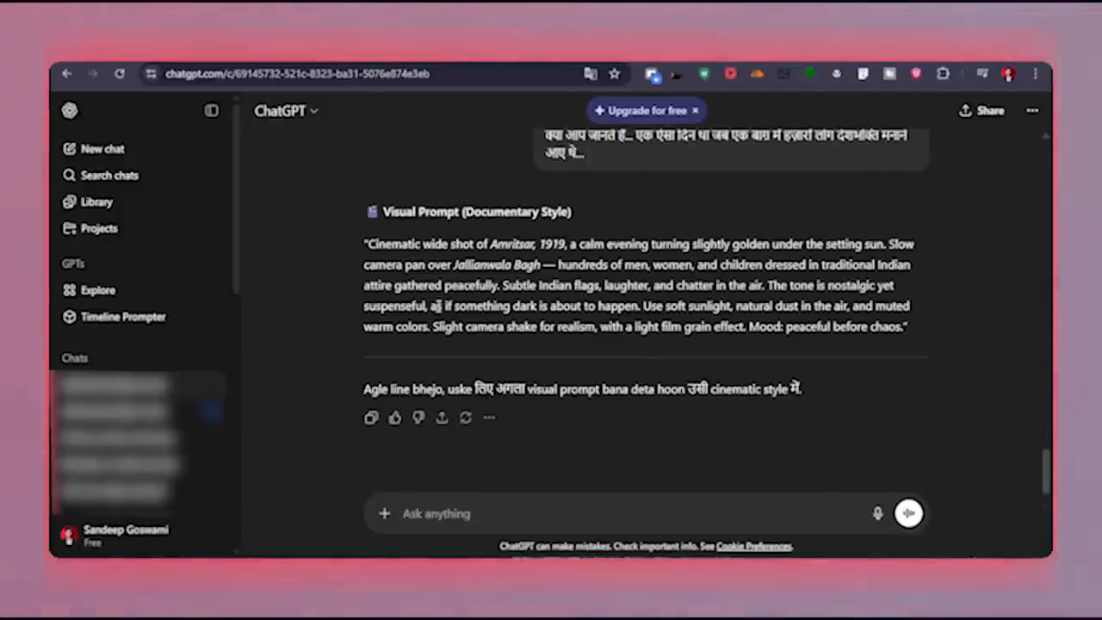
- Examine the documentary-style visual prompt generated for the script's opening line
{"action": "left_click_drag", "start_coordinate": [368, 245], "coordinate": [915, 329]}
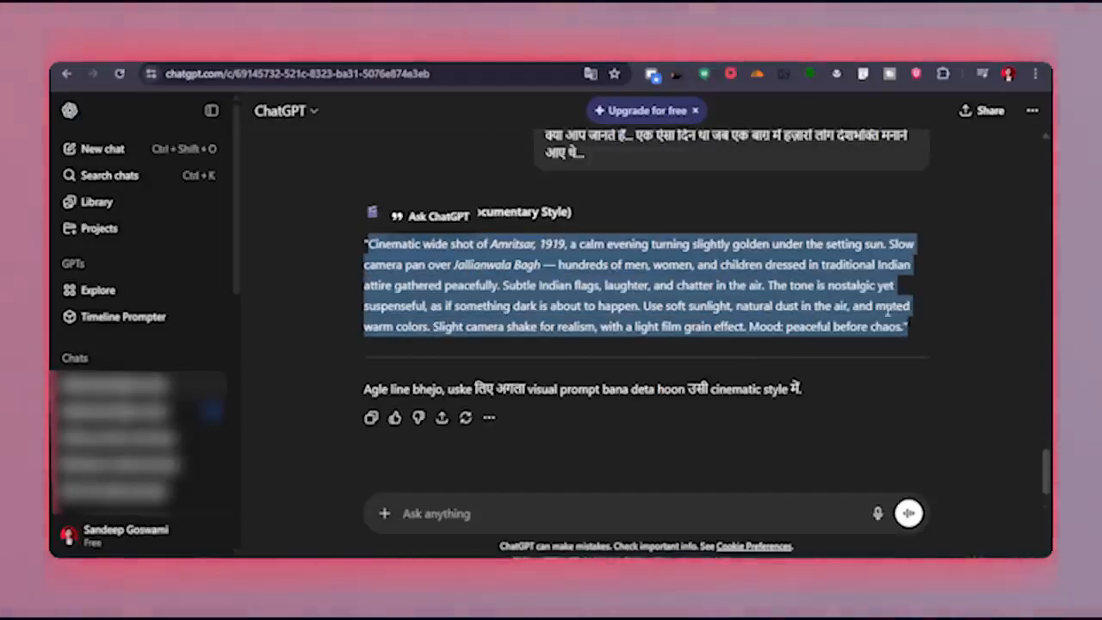
{"action": "left_click", "coordinate": [728, 375]}
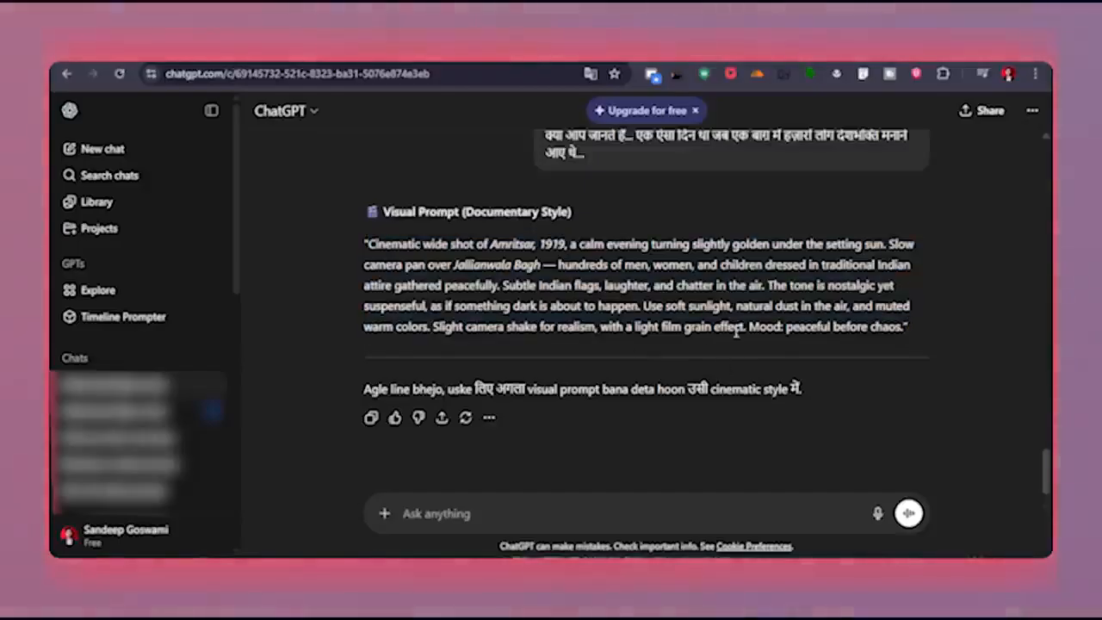
{"action": "scroll", "coordinate": [577, 360], "scroll_direction": "up", "scroll_amount": 3}
{"action": "scroll", "coordinate": [602, 362], "scroll_direction": "down", "scroll_amount": 2}
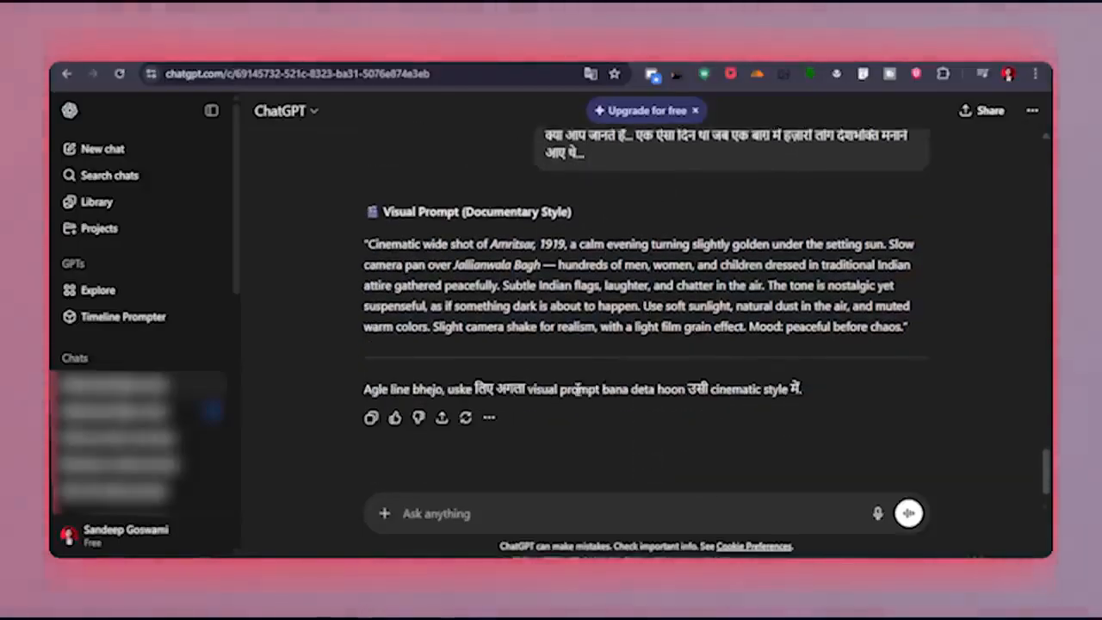
- Copy the second script line, "लेकिन कुछ ही मिनटों में, वही बाग मौत का मैदान बन गया।", and send it for its visual prompt
{"action": "scroll", "coordinate": [596, 368], "scroll_direction": "up", "scroll_amount": 2}
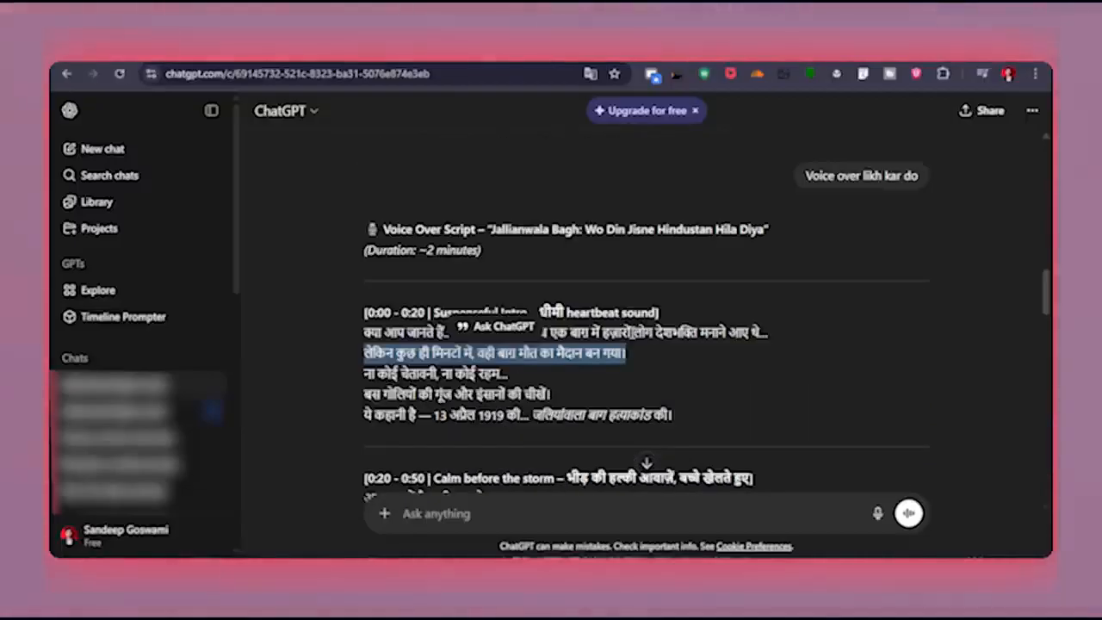
{"action": "scroll", "coordinate": [629, 327], "scroll_direction": "down", "scroll_amount": 15}
{"action": "type", "text": "लेकिन कुछ ही मिनटों में, वही बाग मौत का मैदान बन गया।"}
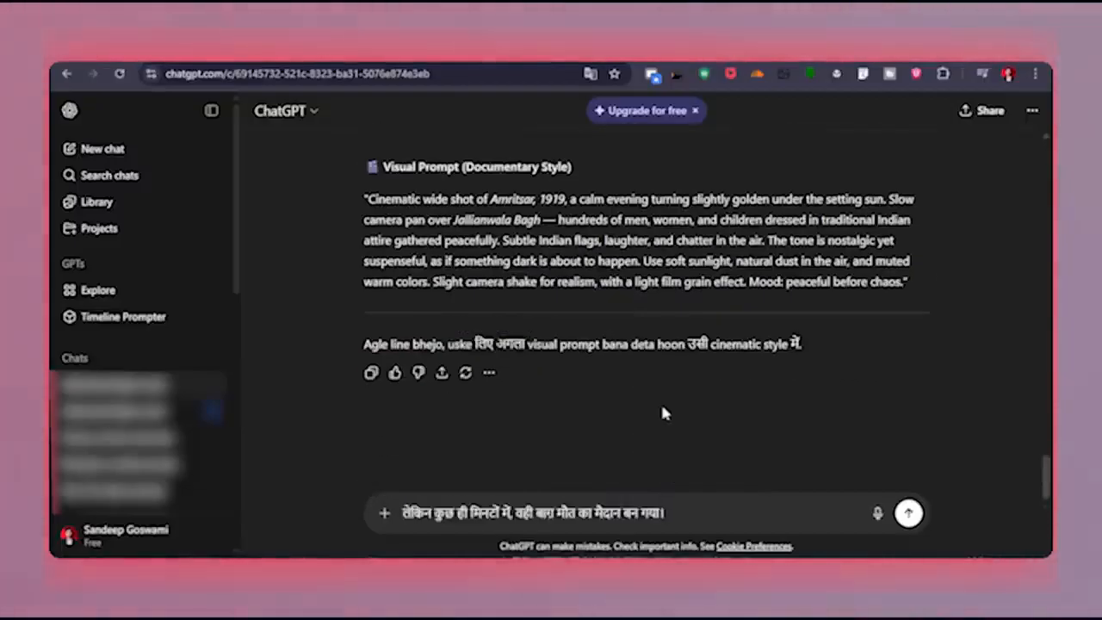
{"action": "key", "text": "Return"}
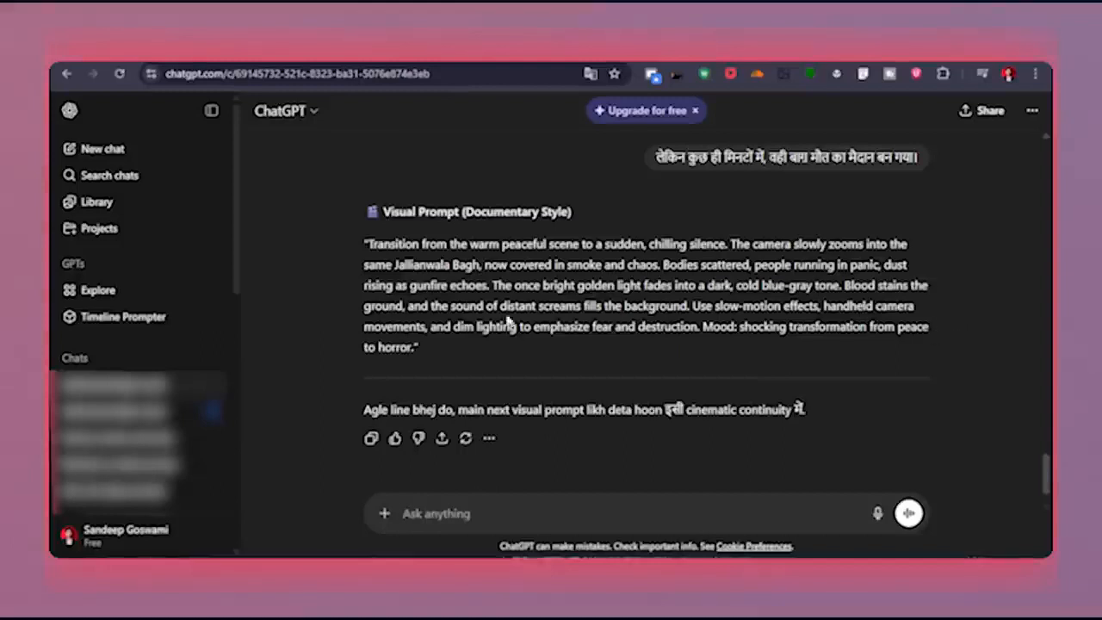
- Copy the script lines "ना कोई चेतावनी, ना कोई रहम... बस गोलियों की गूंज और इंसानों की चीखें।" and send them for their visual prompt
{"action": "left_click_drag", "start_coordinate": [370, 244], "coordinate": [527, 332]}
{"action": "left_click_drag", "start_coordinate": [363, 341], "coordinate": [517, 341]}
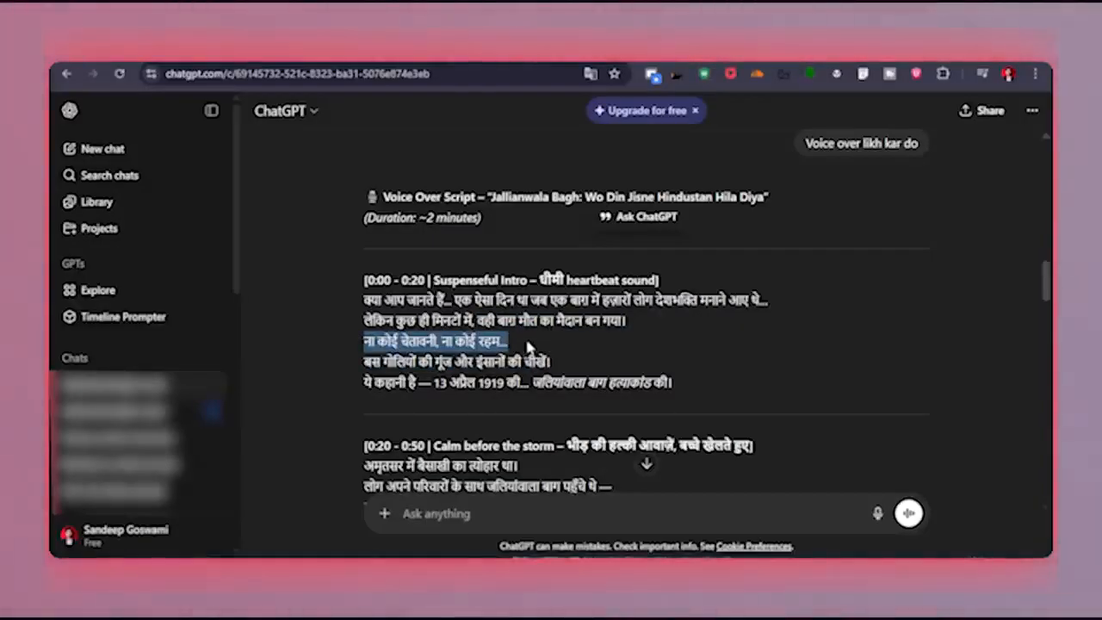
{"action": "left_click_drag", "start_coordinate": [538, 348], "coordinate": [575, 348]}
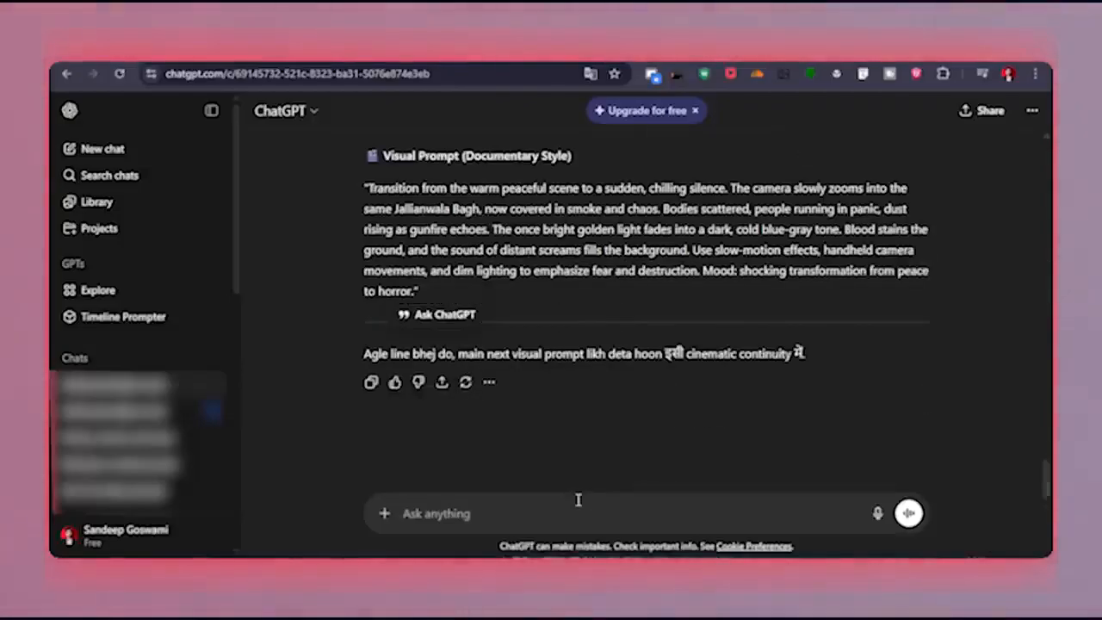
{"action": "type", "text": "ना कोई चेतावनी, ना कोई रहम... बस गोलियों की गूंज और इंसानों की चीखें।"}
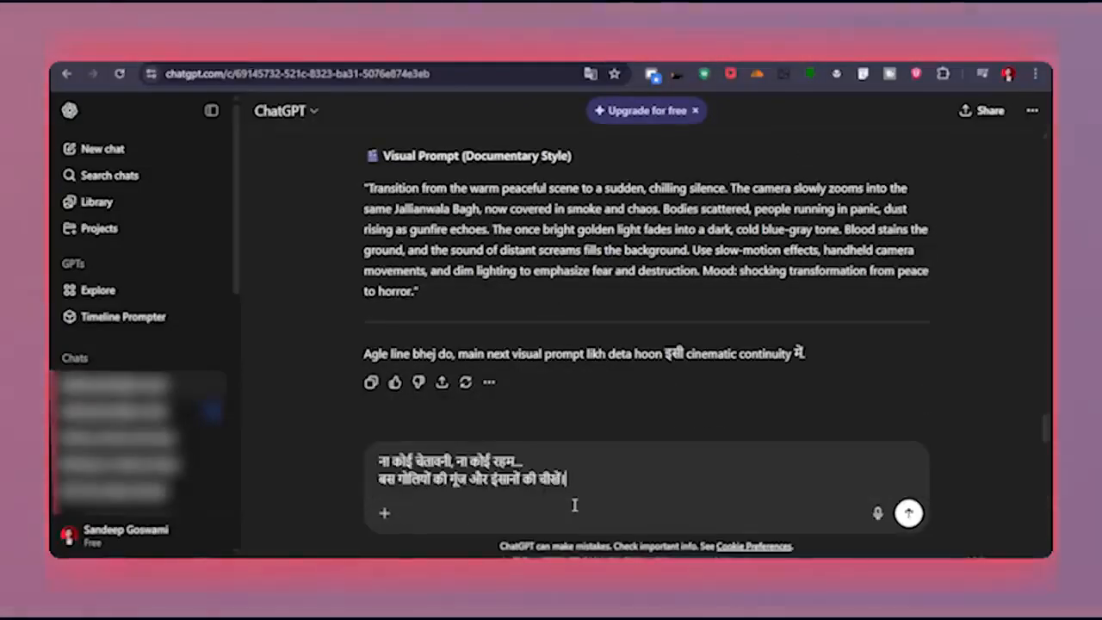
{"action": "key", "text": "Return"}
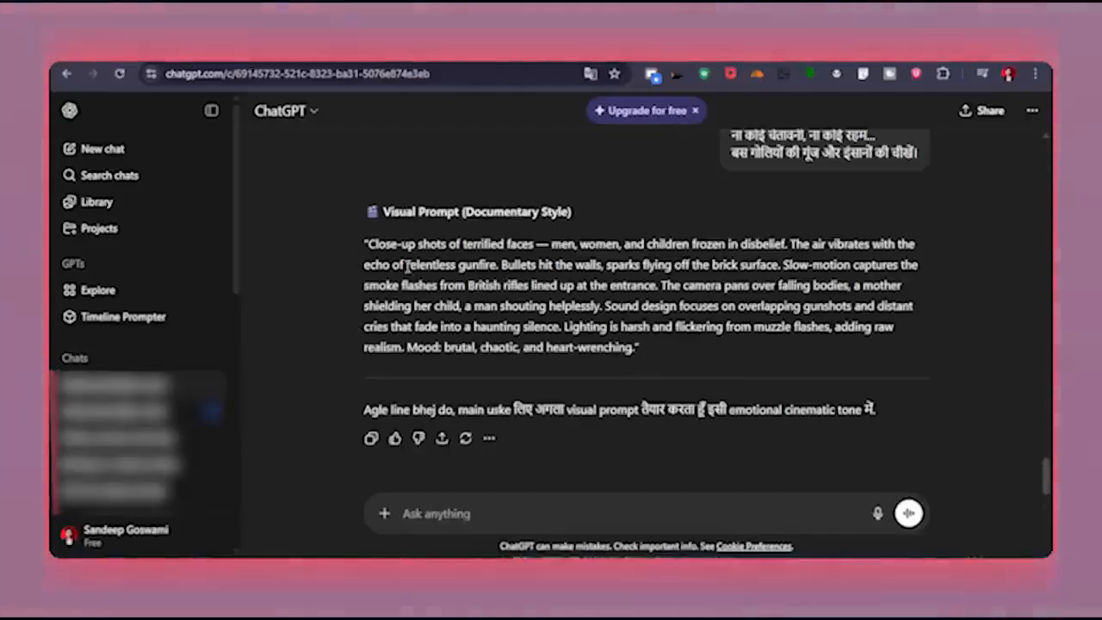
{"action": "scroll", "coordinate": [710, 418], "scroll_direction": "up", "scroll_amount": 10}
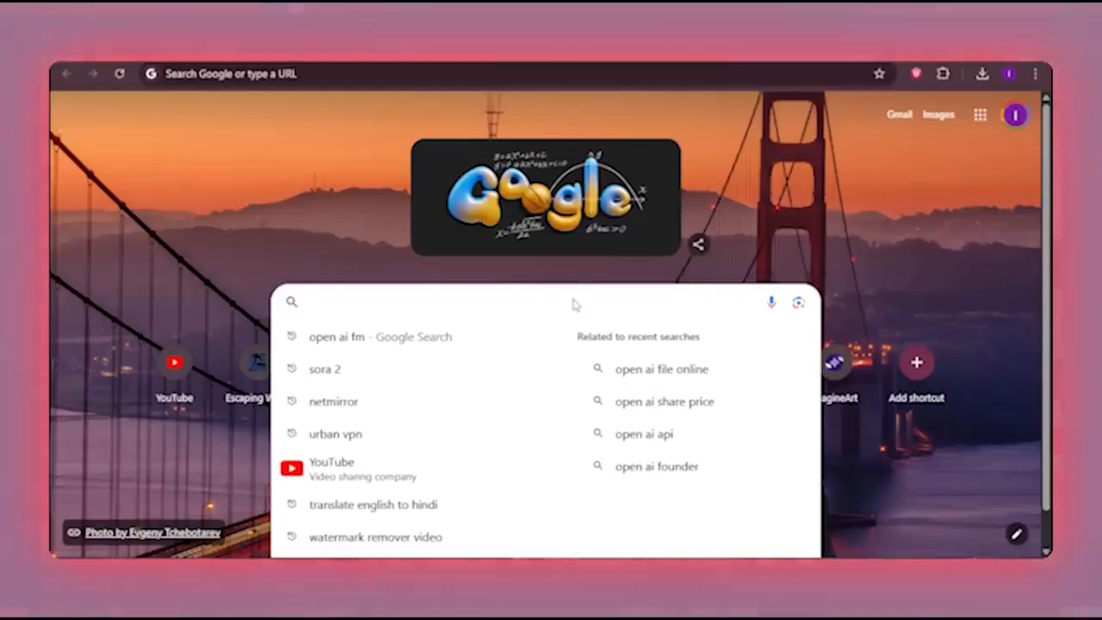
- Search Google for "meta ai", open the Meta AI site and go to its Create page
{"action": "type", "text": "meta aiu"}
{"action": "key", "text": "BackSpace"}
{"action": "key", "text": "Return"}
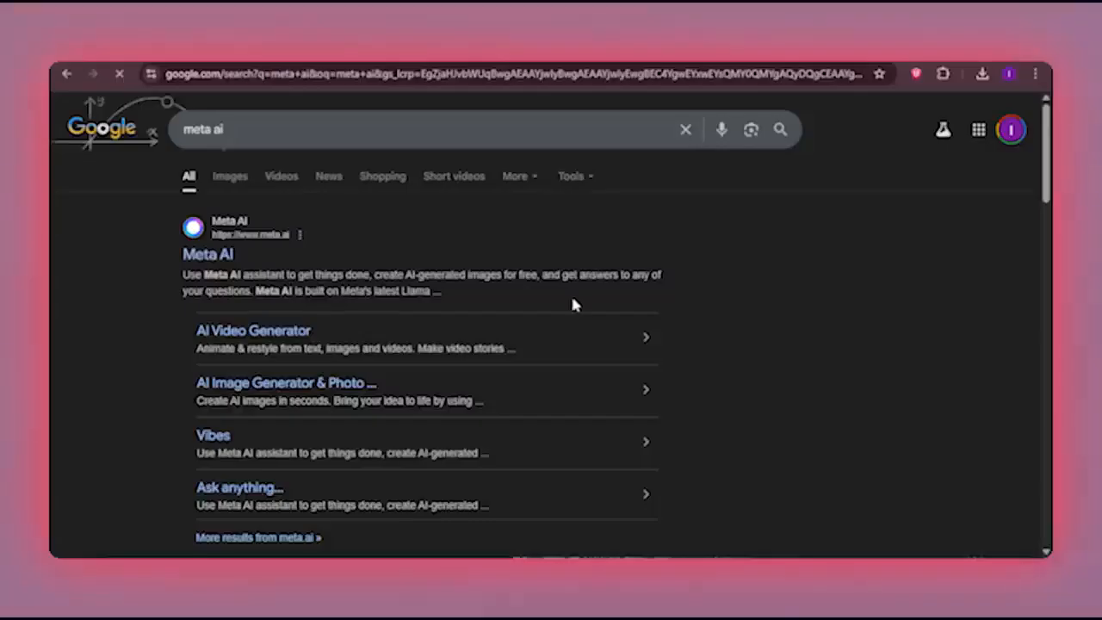
{"action": "left_click", "coordinate": [258, 274]}
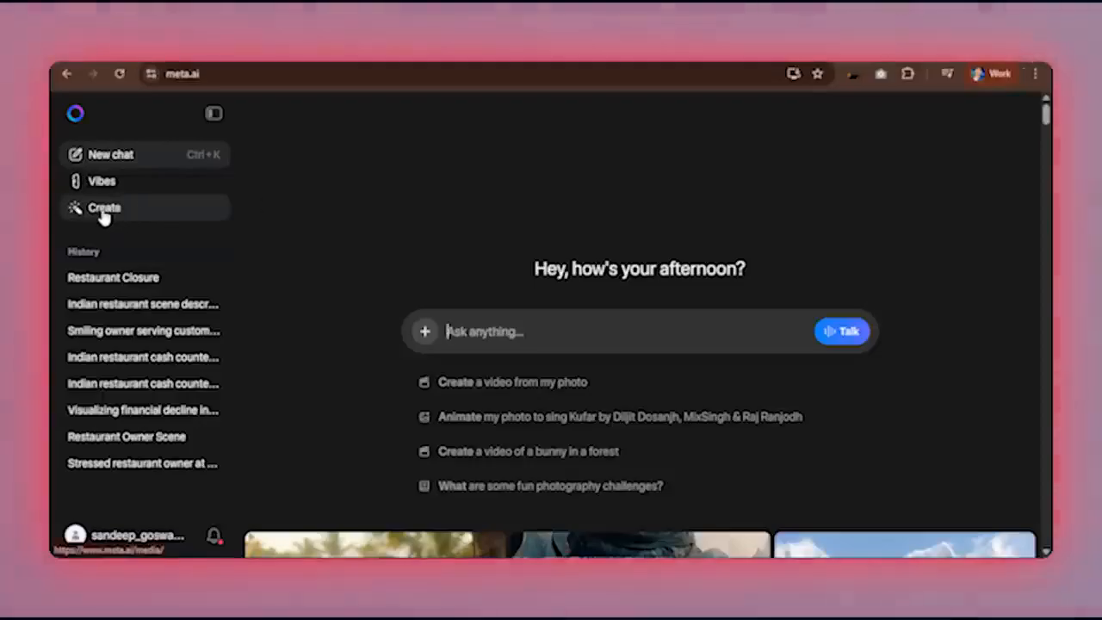
{"action": "left_click", "coordinate": [129, 211]}
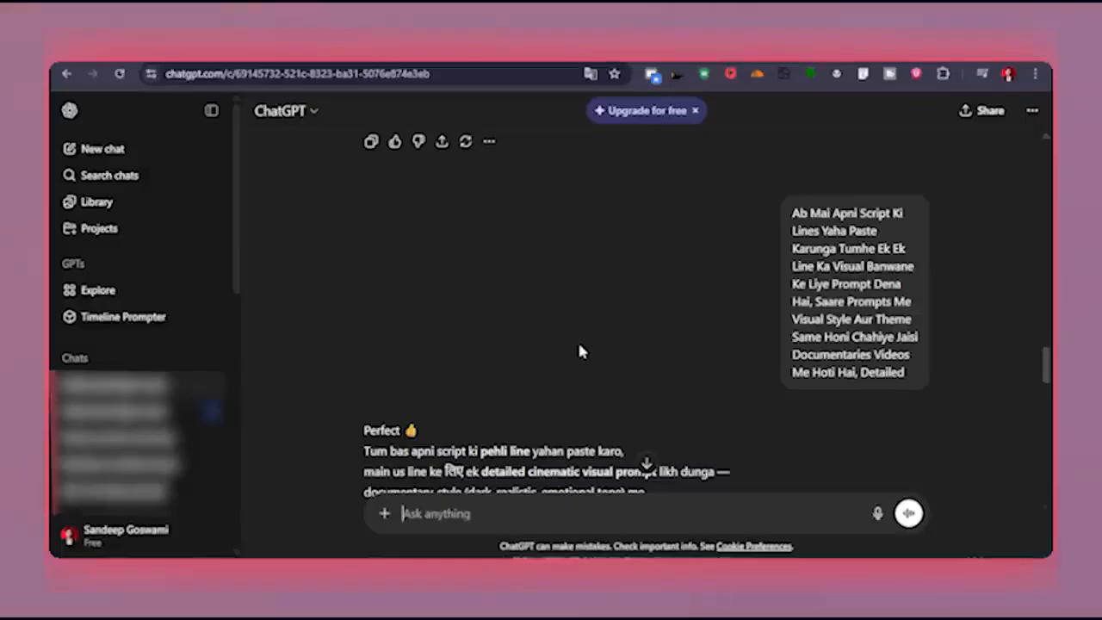
- In the ChatGPT chat, copy the opening line's visual prompt, "Cinematic wide shot of Amritsar, 1919..." through "Mood: peaceful before chaos."
{"action": "scroll", "coordinate": [577, 338], "scroll_direction": "down", "scroll_amount": 4}
{"action": "scroll", "coordinate": [579, 344], "scroll_direction": "up", "scroll_amount": 2}
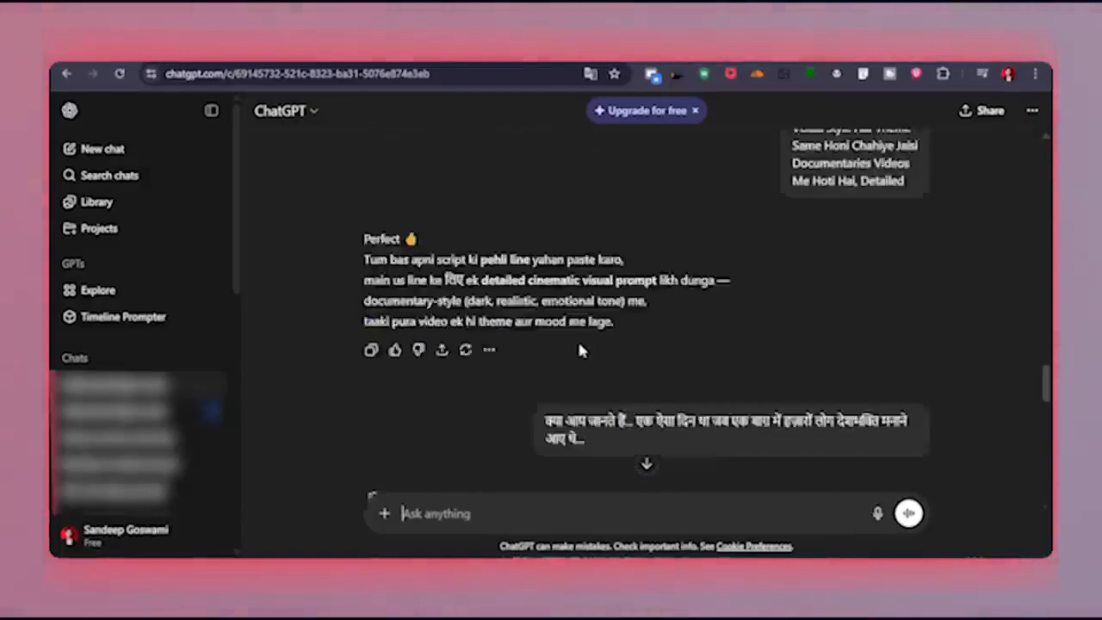
{"action": "scroll", "coordinate": [577, 338], "scroll_direction": "down", "scroll_amount": 10}
{"action": "scroll", "coordinate": [729, 327], "scroll_direction": "up", "scroll_amount": 10}
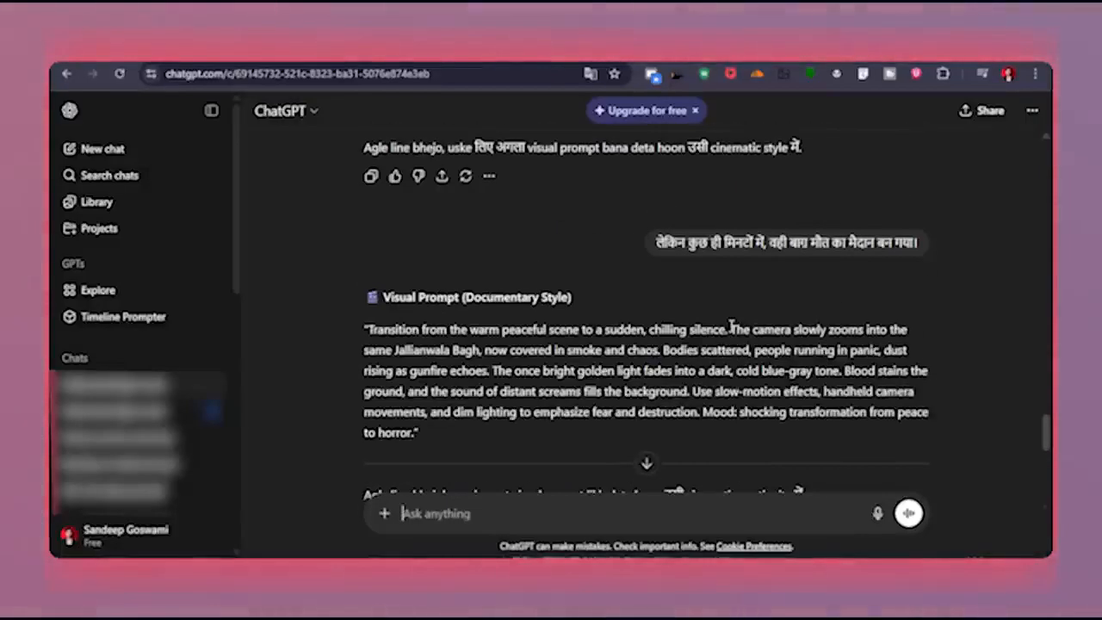
{"action": "scroll", "coordinate": [774, 252], "scroll_direction": "down", "scroll_amount": 3}
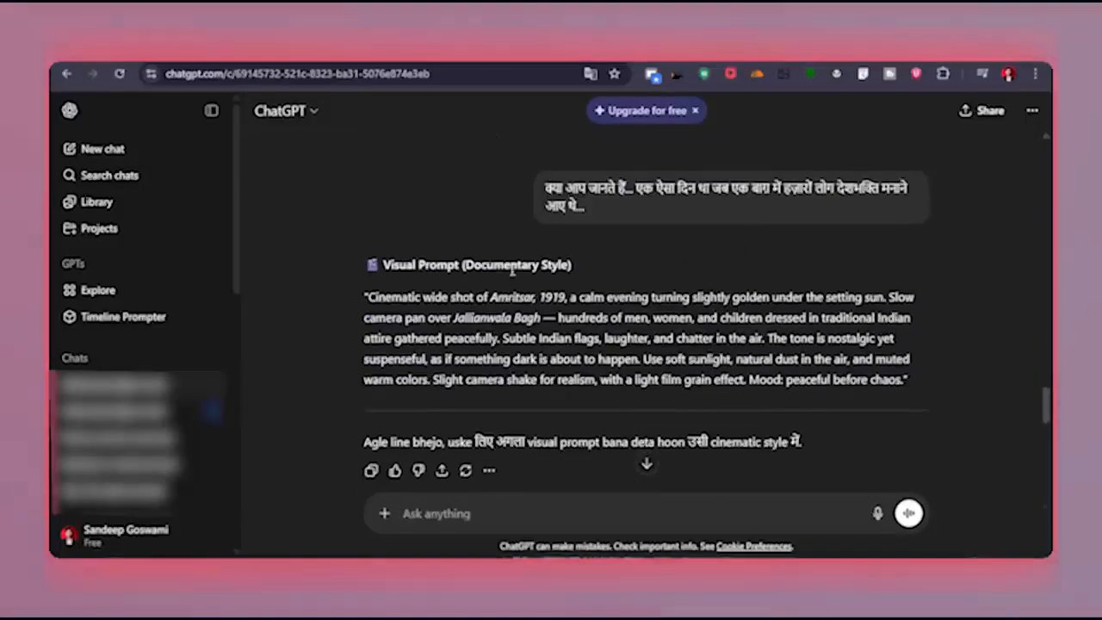
{"action": "left_click_drag", "start_coordinate": [367, 295], "coordinate": [911, 382]}
{"action": "key", "text": "ctrl+c"}
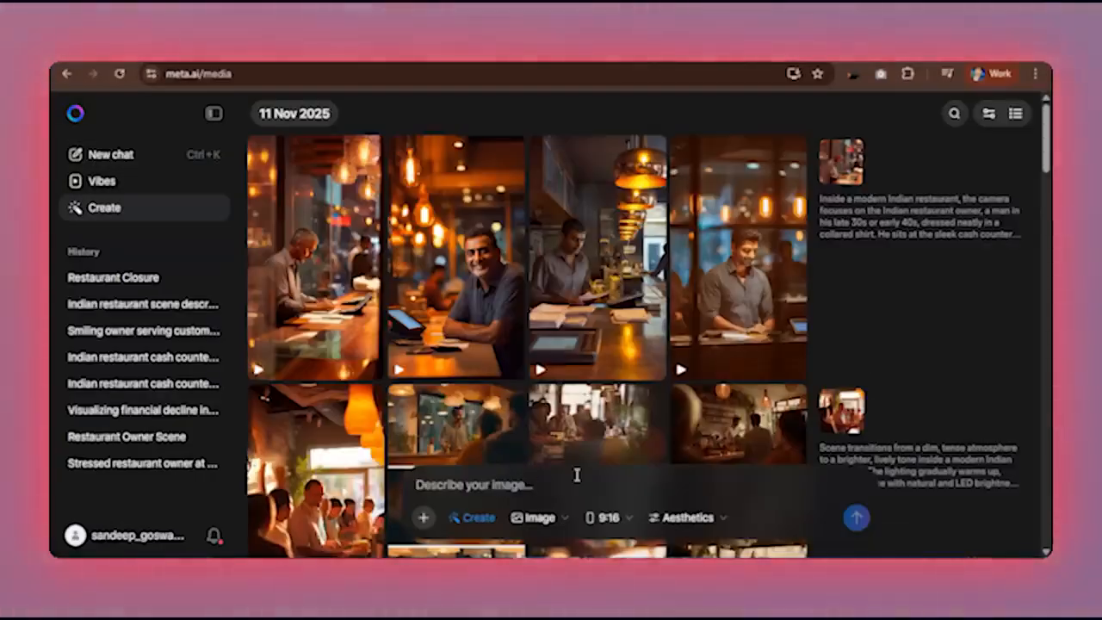
- Paste the Amritsar 1919 prompt into Meta AI's image description, set the aspect ratio to 16:9 and generate the images
{"action": "left_click", "coordinate": [577, 475]}
{"action": "key", "text": "ctrl+v"}
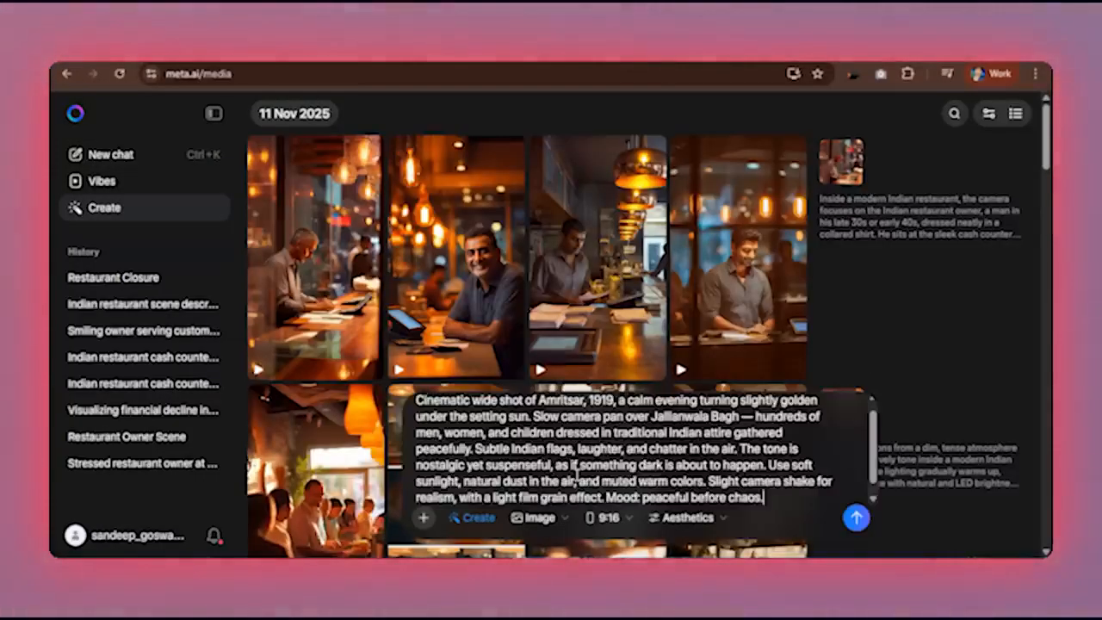
{"action": "left_click", "coordinate": [609, 518]}
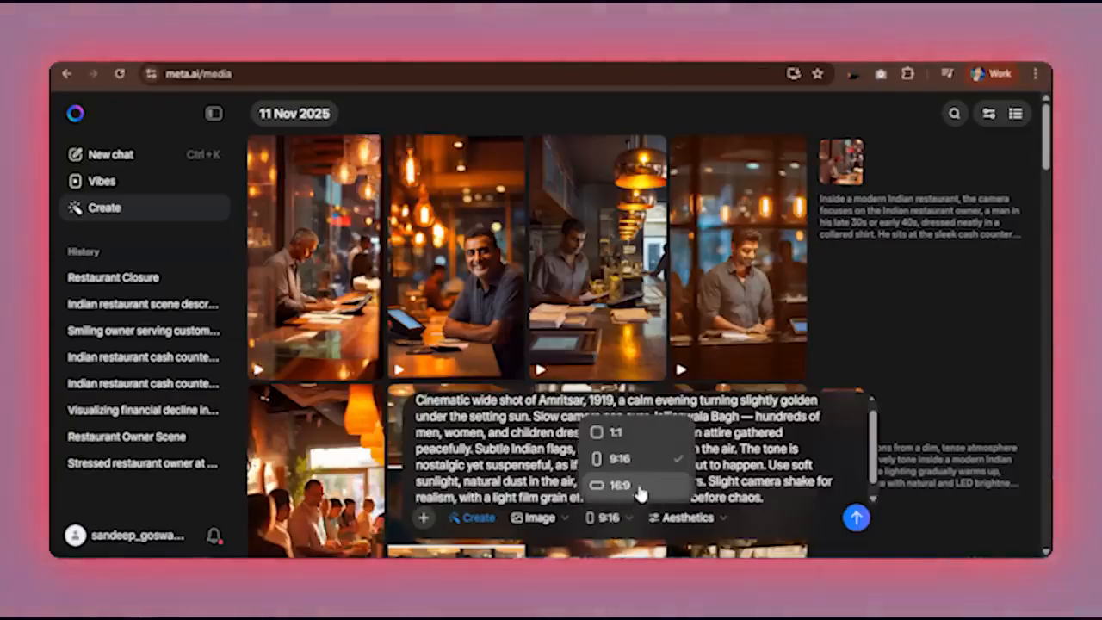
{"action": "left_click", "coordinate": [620, 487]}
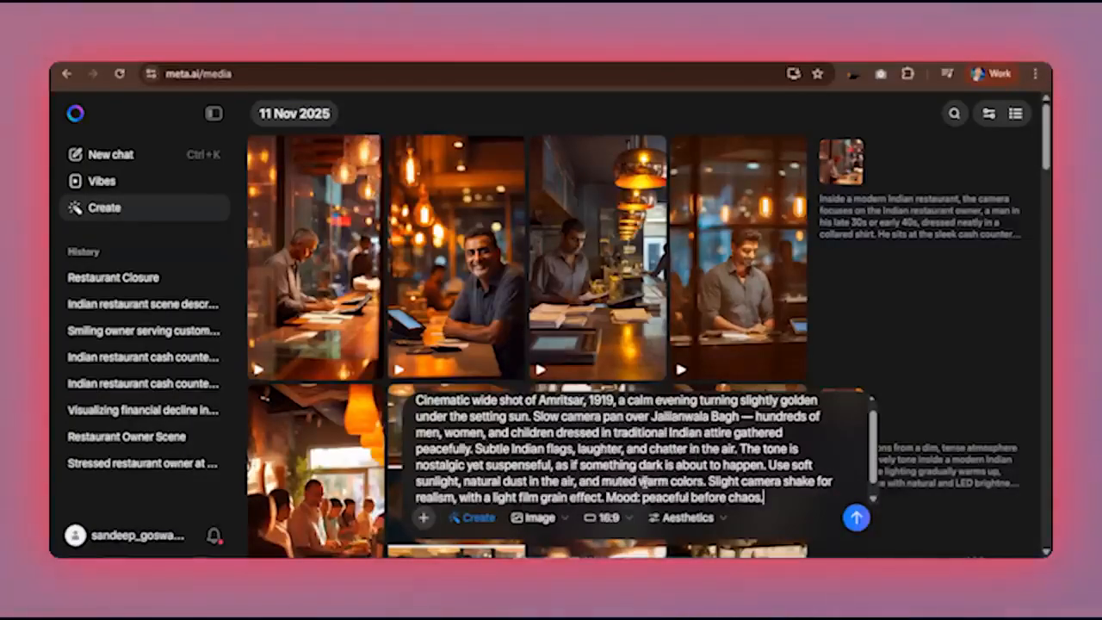
{"action": "left_click", "coordinate": [856, 518]}
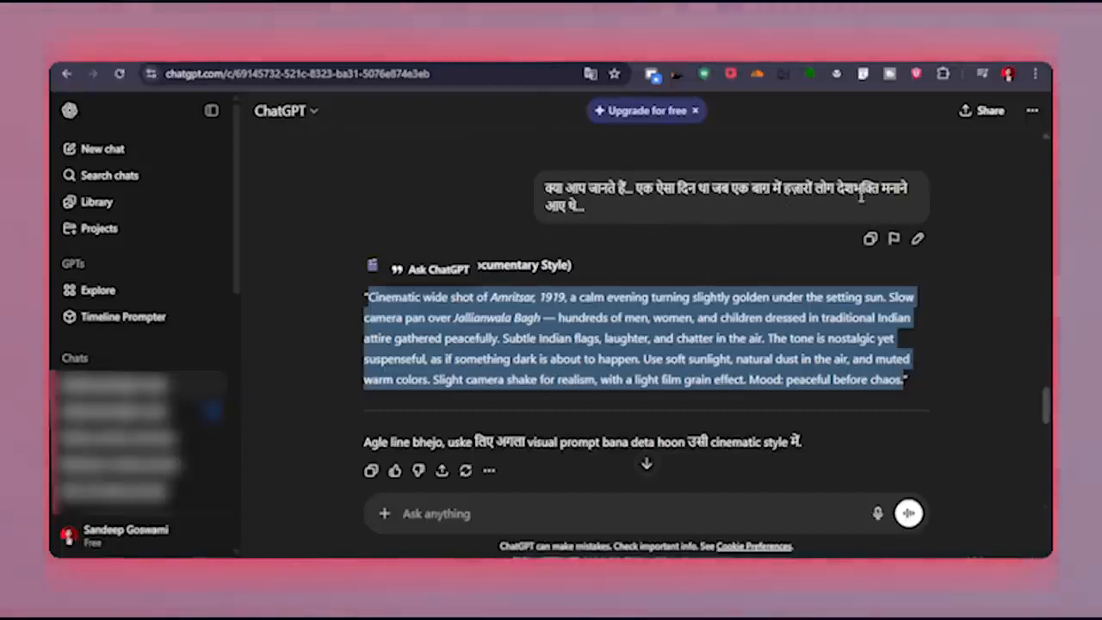
- Back in Meta AI, animate the generated street-crowd image with the flag and the aerial image of the sunset square
{"action": "left_click", "coordinate": [666, 569]}
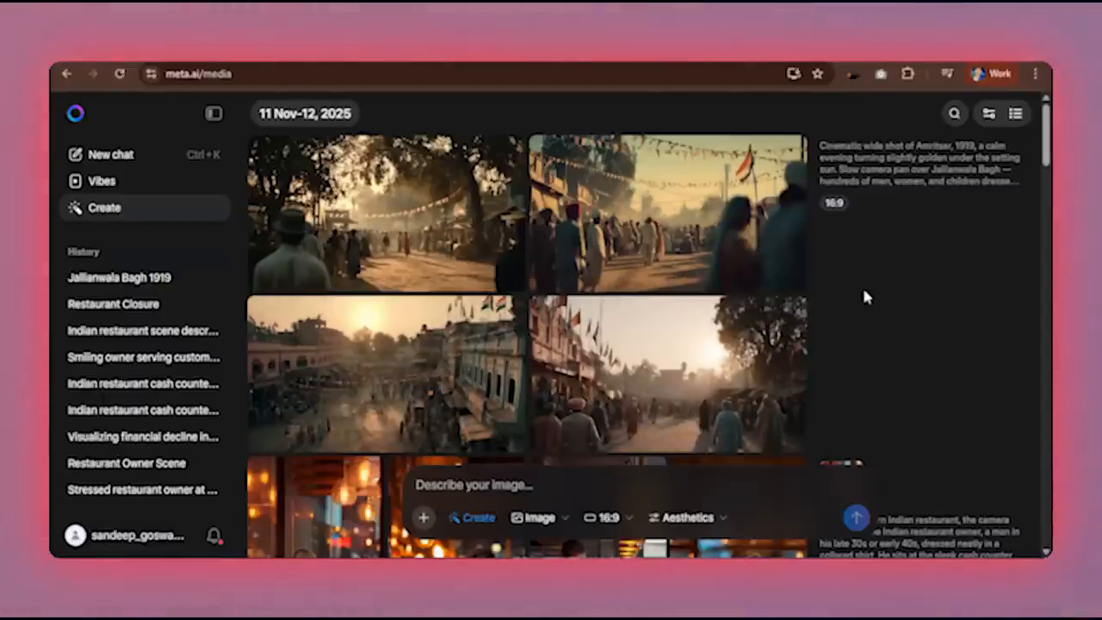
{"action": "mouse_move", "coordinate": [664, 246]}
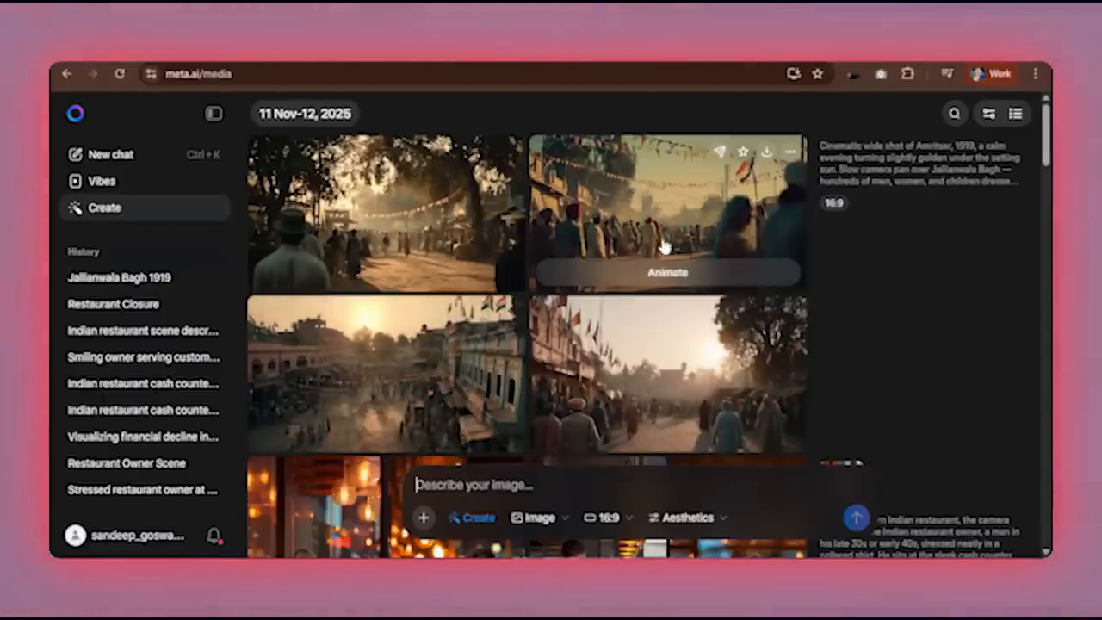
{"action": "left_click", "coordinate": [696, 274]}
{"action": "scroll", "coordinate": [874, 260], "scroll_direction": "down", "scroll_amount": 2}
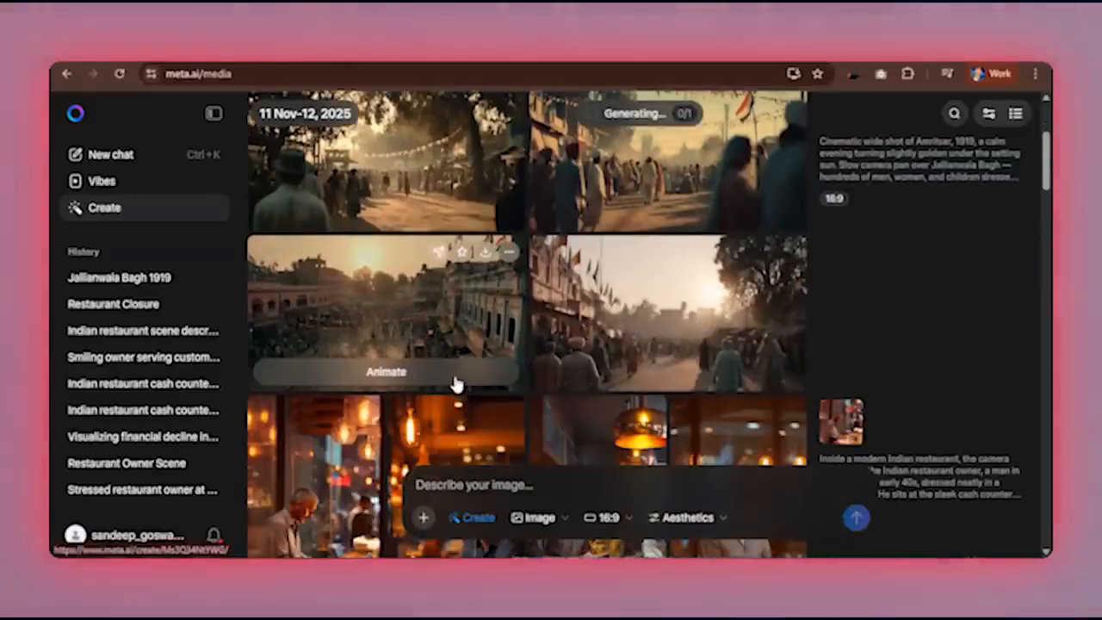
{"action": "left_click", "coordinate": [456, 376]}
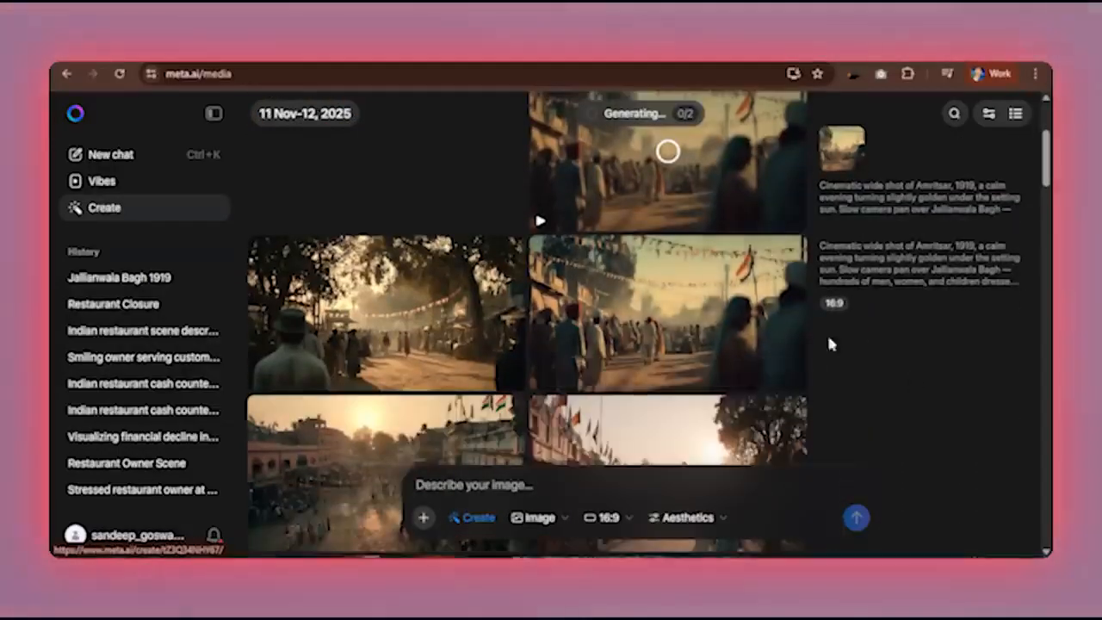
{"action": "mouse_move", "coordinate": [624, 334]}
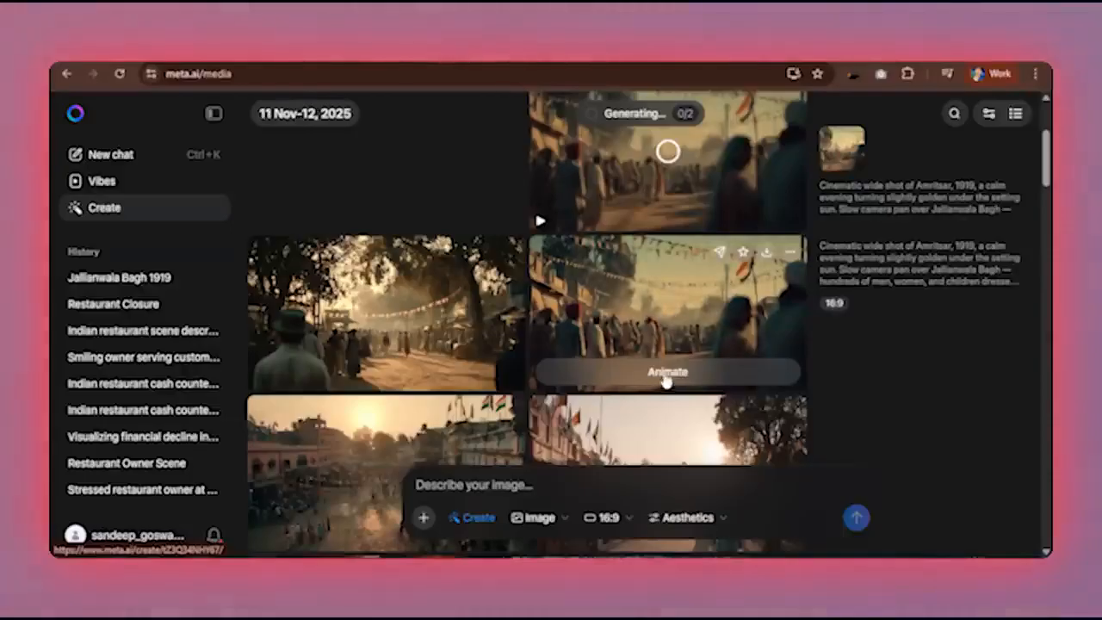
{"action": "left_click", "coordinate": [665, 373]}
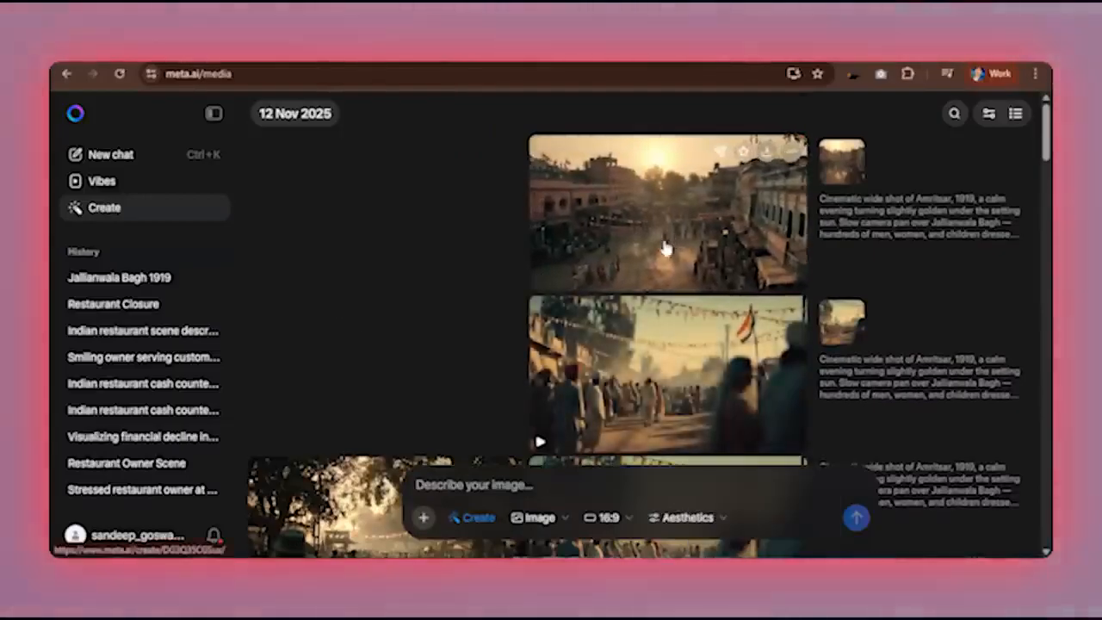
- Preview both animated Amritsar clips and download the aerial sunset-square video
{"action": "mouse_move", "coordinate": [638, 441]}
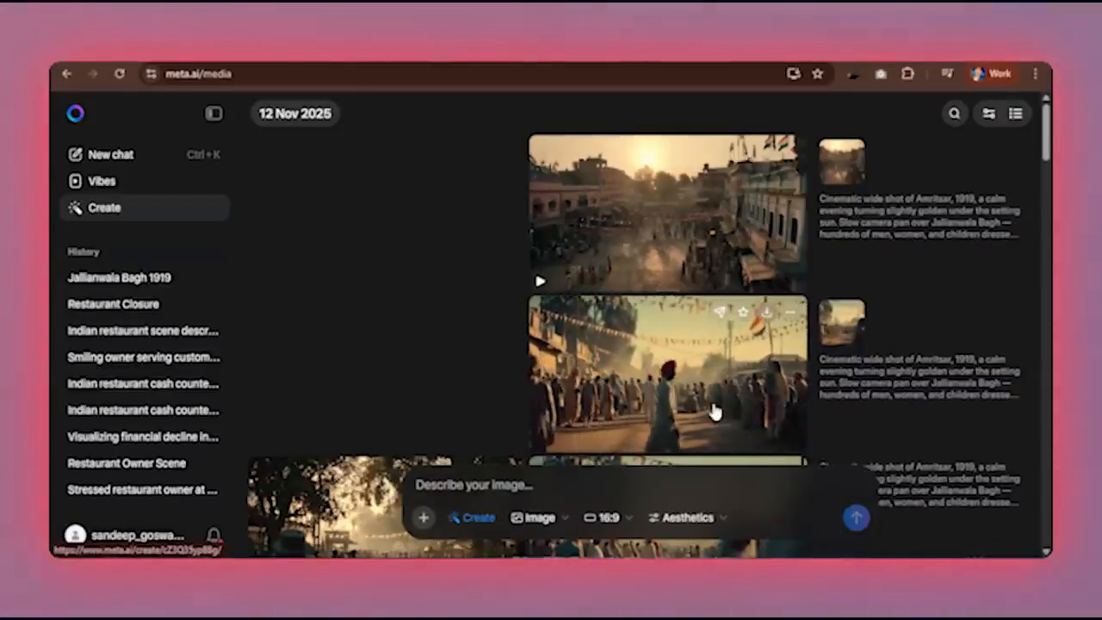
{"action": "mouse_move", "coordinate": [597, 261]}
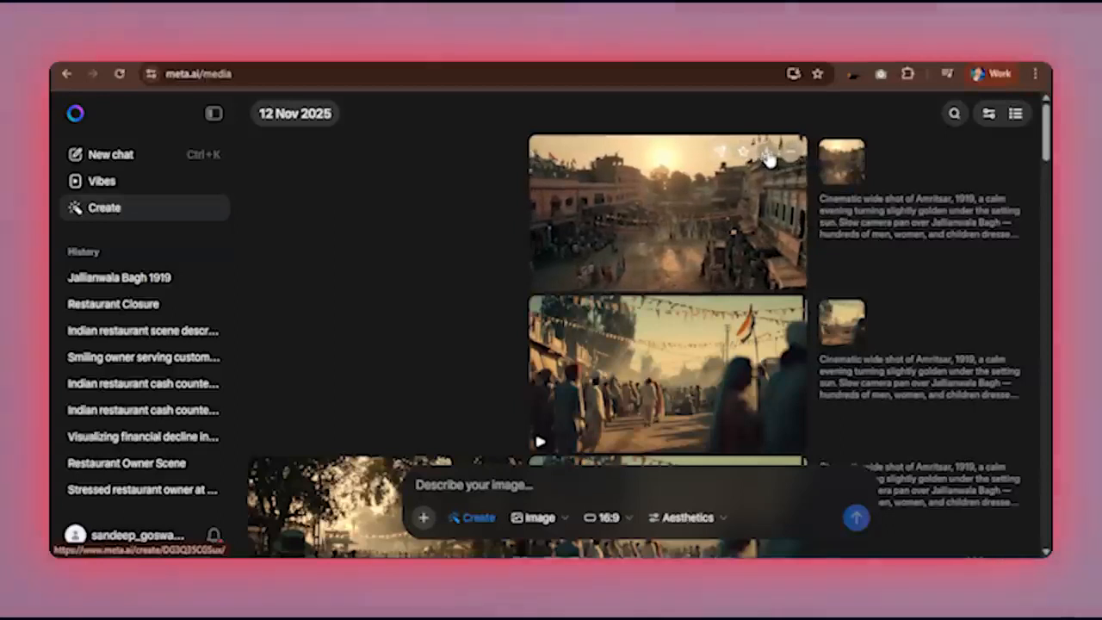
{"action": "left_click", "coordinate": [764, 156]}
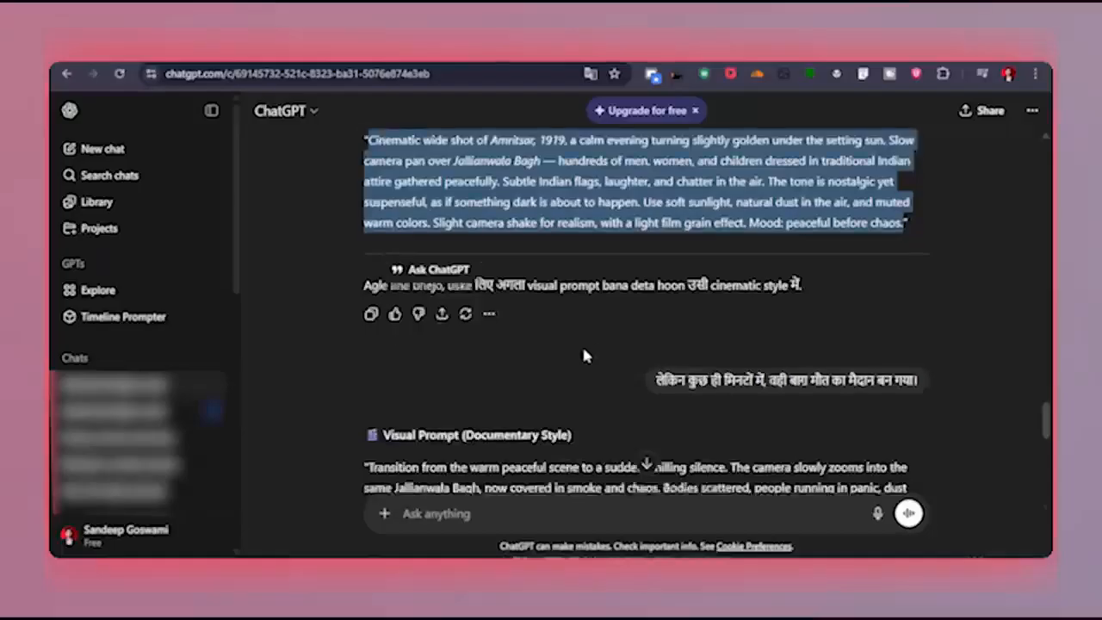
- Copy ChatGPT's second visual prompt, "Transition from the warm peaceful scene...", generate it in Meta AI at 16:9 and review the results
{"action": "scroll", "coordinate": [585, 356], "scroll_direction": "down", "scroll_amount": 5}
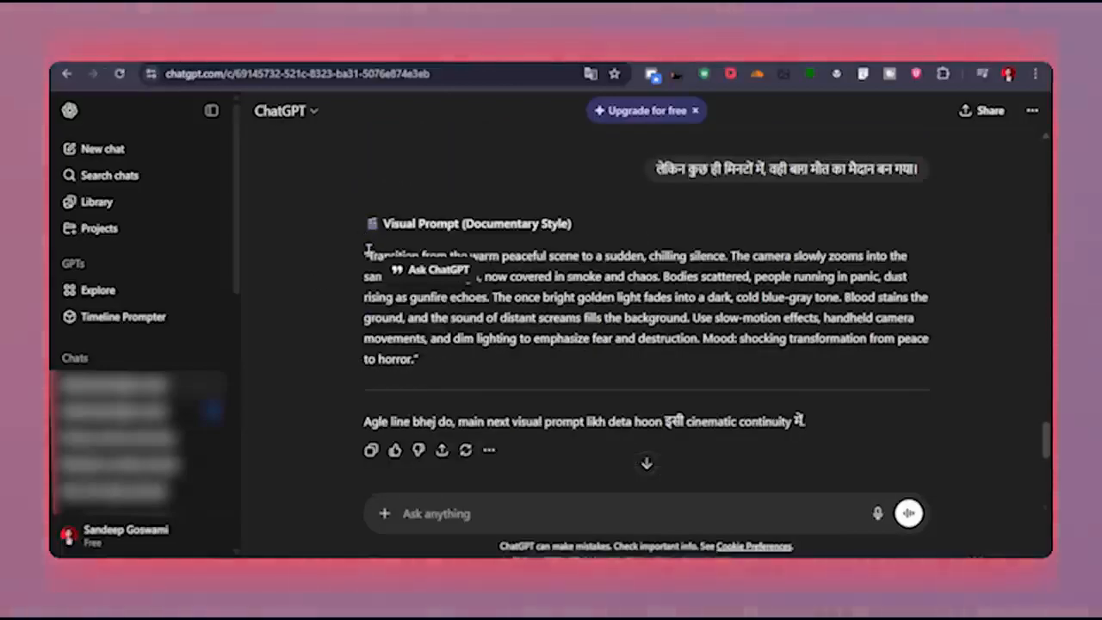
{"action": "left_click_drag", "start_coordinate": [368, 250], "coordinate": [518, 358]}
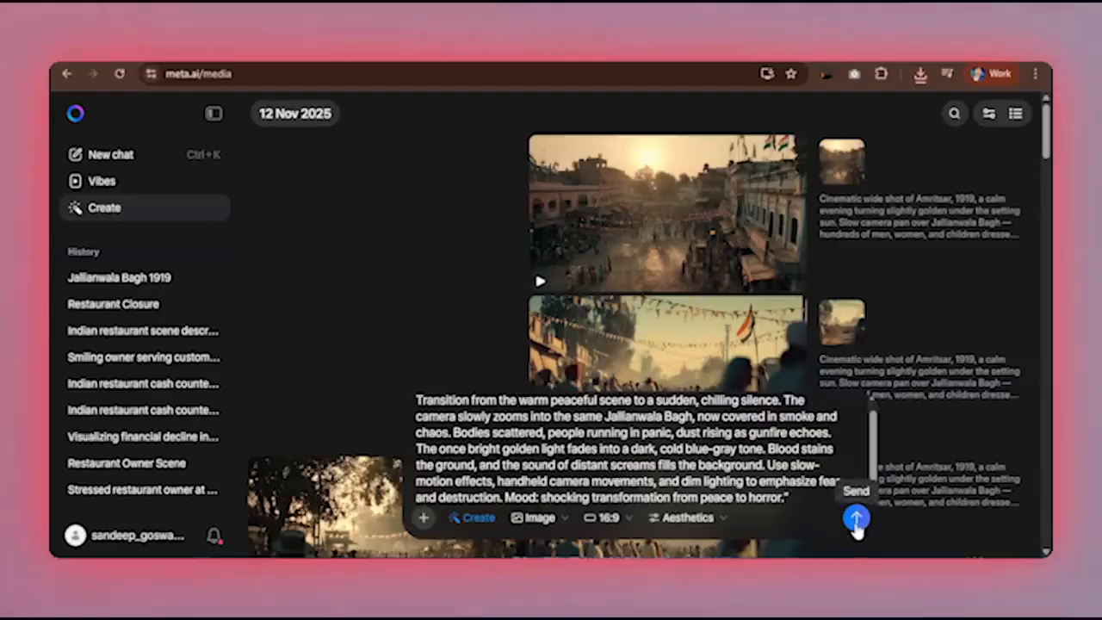
{"action": "left_click", "coordinate": [857, 520]}
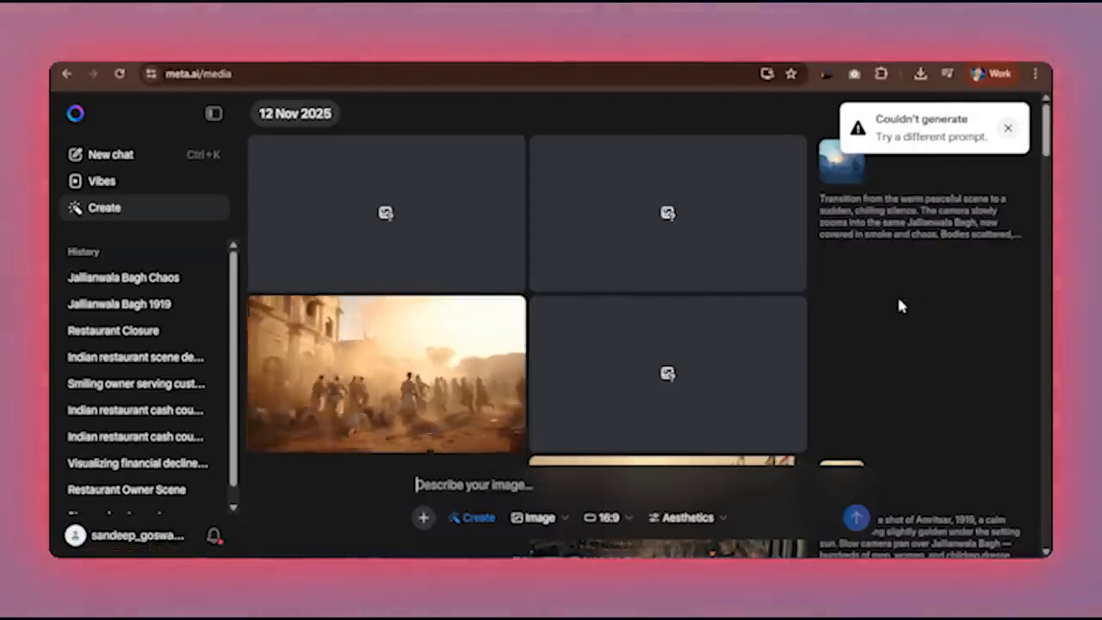
{"action": "scroll", "coordinate": [897, 293], "scroll_direction": "down", "scroll_amount": 5}
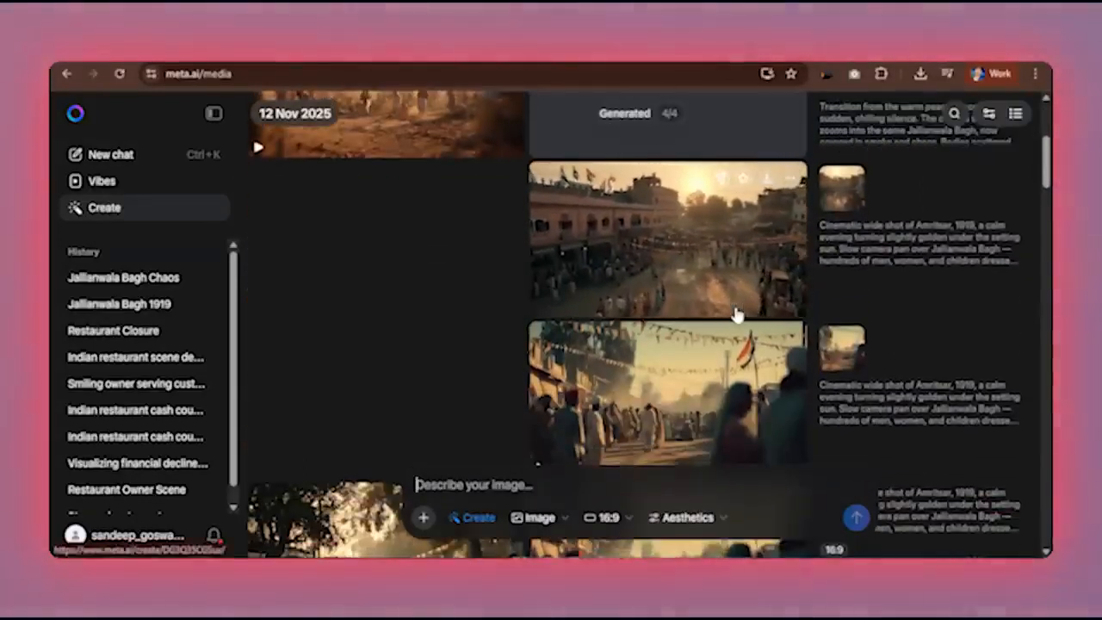
{"action": "scroll", "coordinate": [723, 311], "scroll_direction": "up", "scroll_amount": 1}
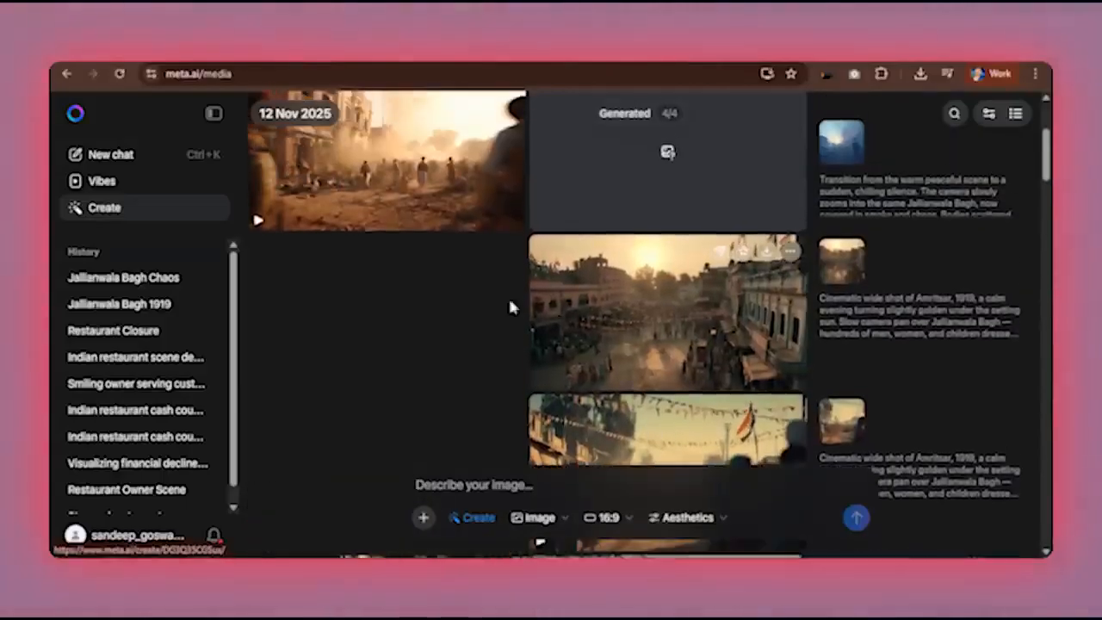
{"action": "scroll", "coordinate": [492, 356], "scroll_direction": "down", "scroll_amount": 1}
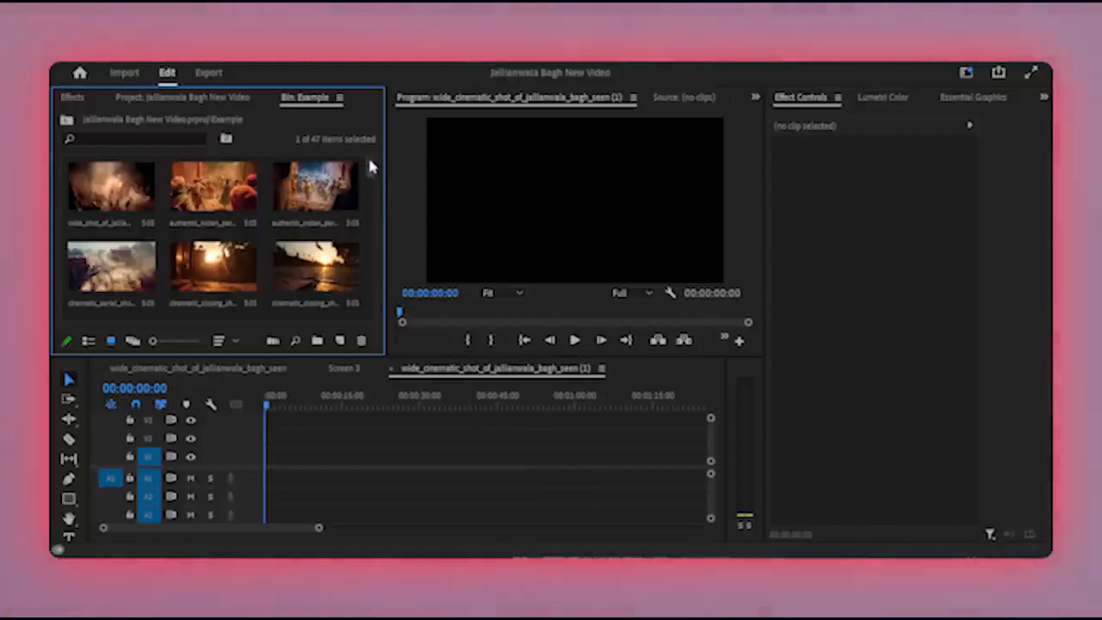
- In Premiere Pro, place the Voice 1 audio clip from the Example bin on track A1 at the start of the timeline
{"action": "left_click_drag", "start_coordinate": [367, 158], "coordinate": [372, 308]}
{"action": "left_click_drag", "start_coordinate": [112, 281], "coordinate": [270, 479]}
{"action": "scroll", "coordinate": [339, 506], "scroll_direction": "down", "scroll_amount": 3}
{"action": "scroll", "coordinate": [334, 505], "scroll_direction": "up", "scroll_amount": 4}
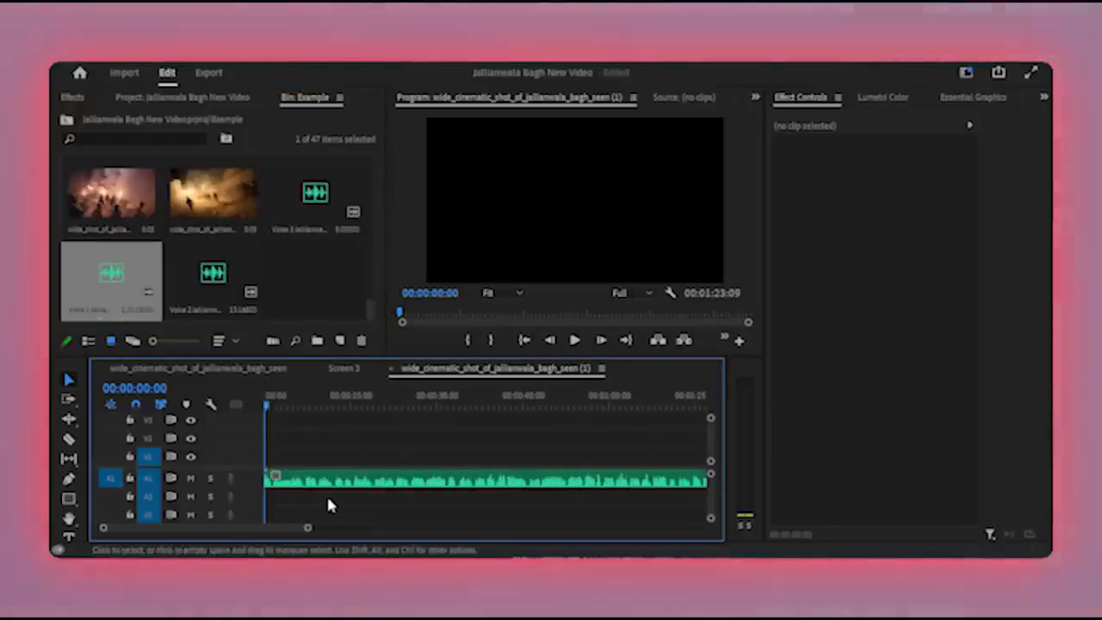
- Play the voice-over's opening to about 00:00:04:21, and place the aerial clip of the crowded walled garden on V1 at the start
{"action": "scroll", "coordinate": [316, 499], "scroll_direction": "up", "scroll_amount": 4}
{"action": "key", "text": "space"}
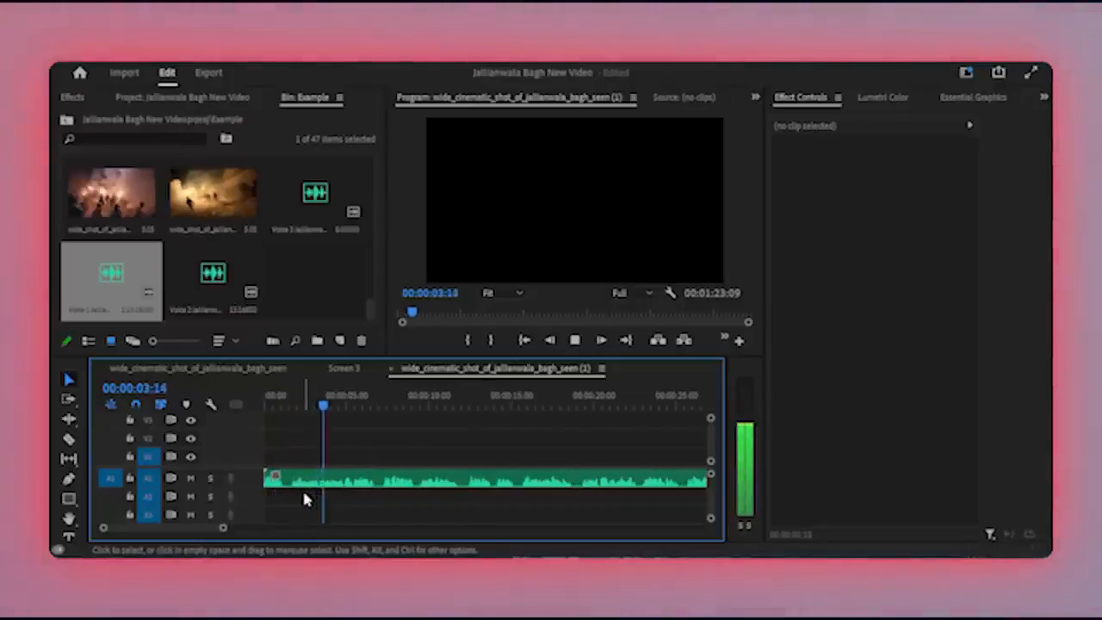
{"action": "left_click", "coordinate": [303, 489]}
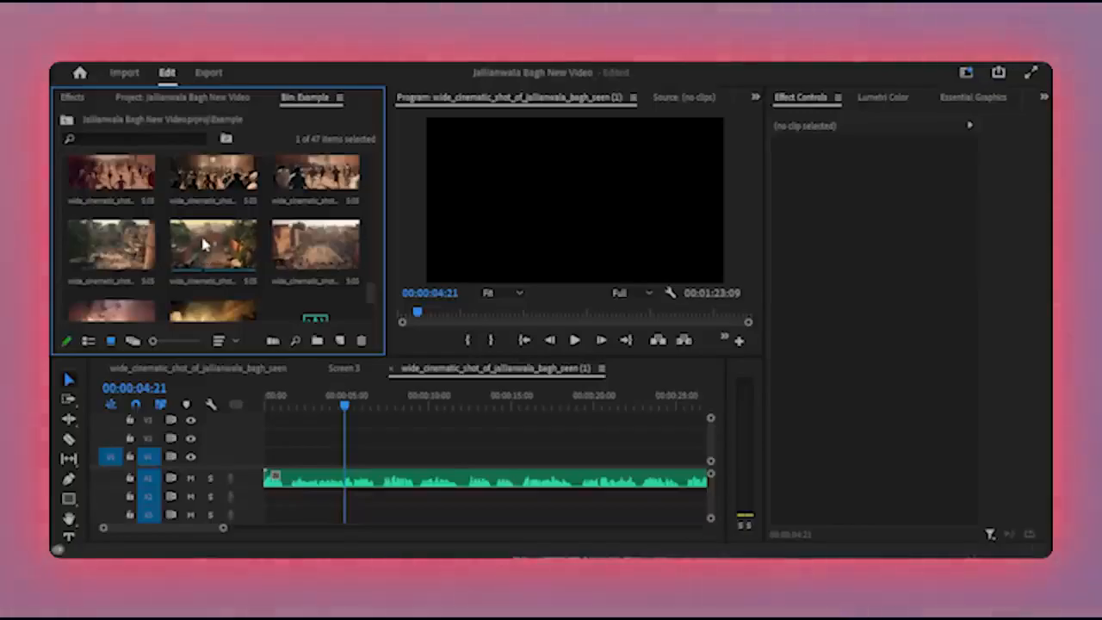
{"action": "left_click_drag", "start_coordinate": [204, 246], "coordinate": [268, 461]}
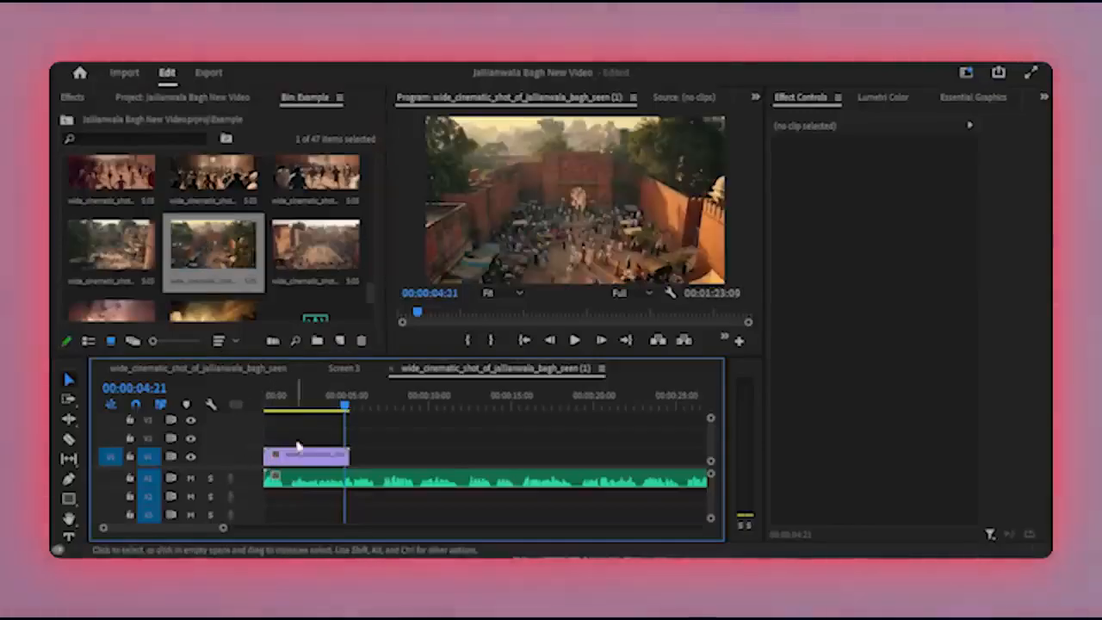
- Play the voice-over from the start and cut the walled-garden clip at 00:00:02:15, removing its remainder
{"action": "left_click", "coordinate": [267, 401]}
{"action": "key", "text": "space"}
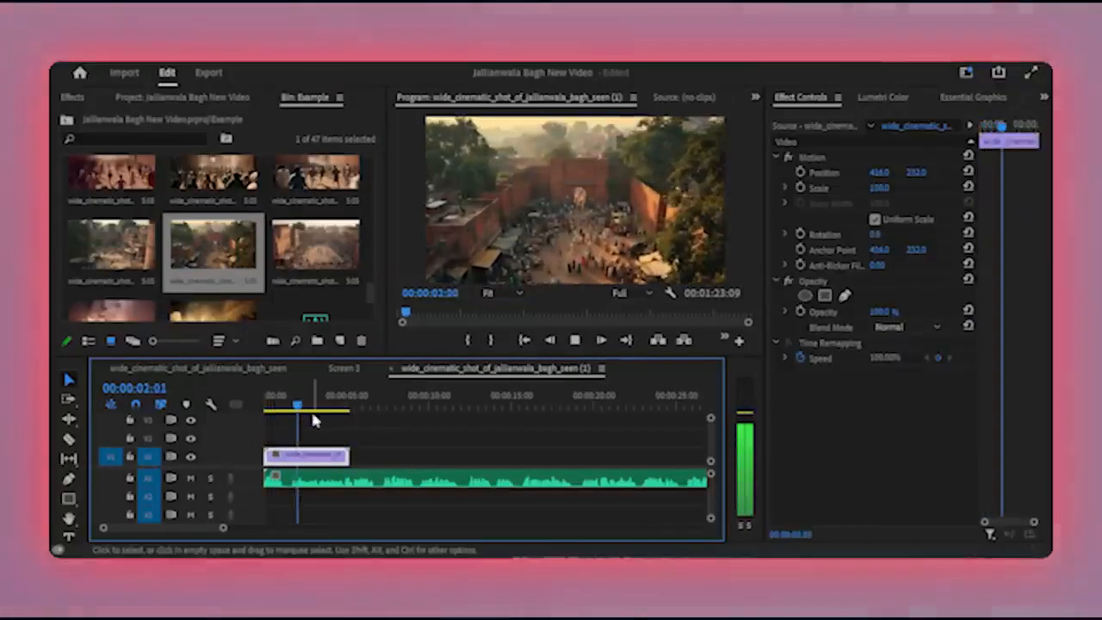
{"action": "key", "text": "space"}
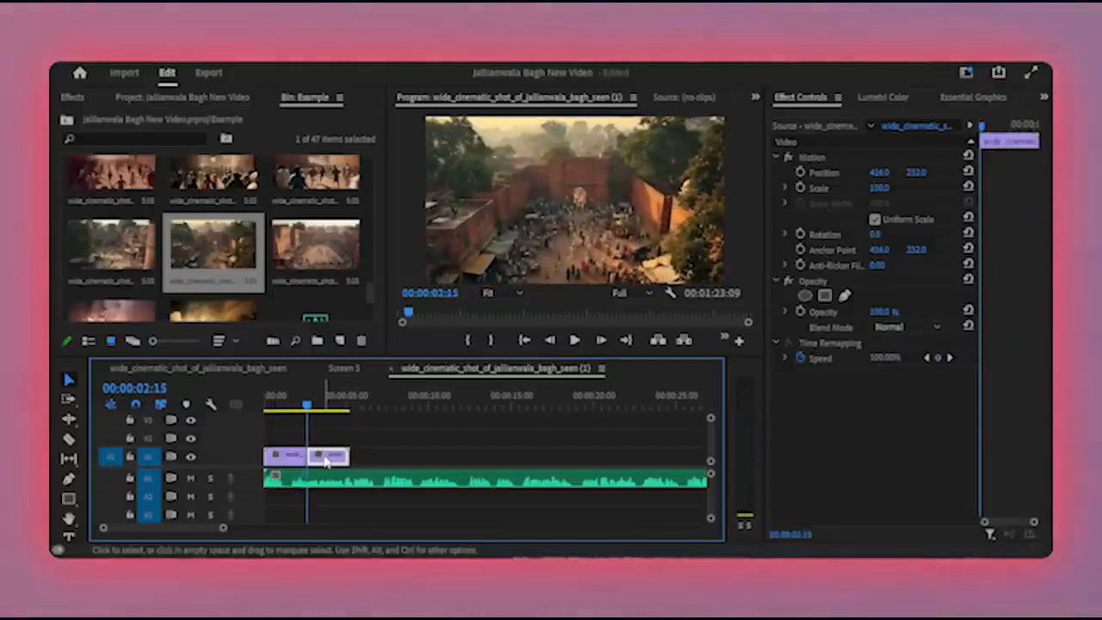
{"action": "key", "text": "w"}
- Place the sunset-square clip and the bunting-decorated street crowd clip back to back on V1 after the walled-garden clip
{"action": "scroll", "coordinate": [372, 294], "scroll_direction": "up", "scroll_amount": 5}
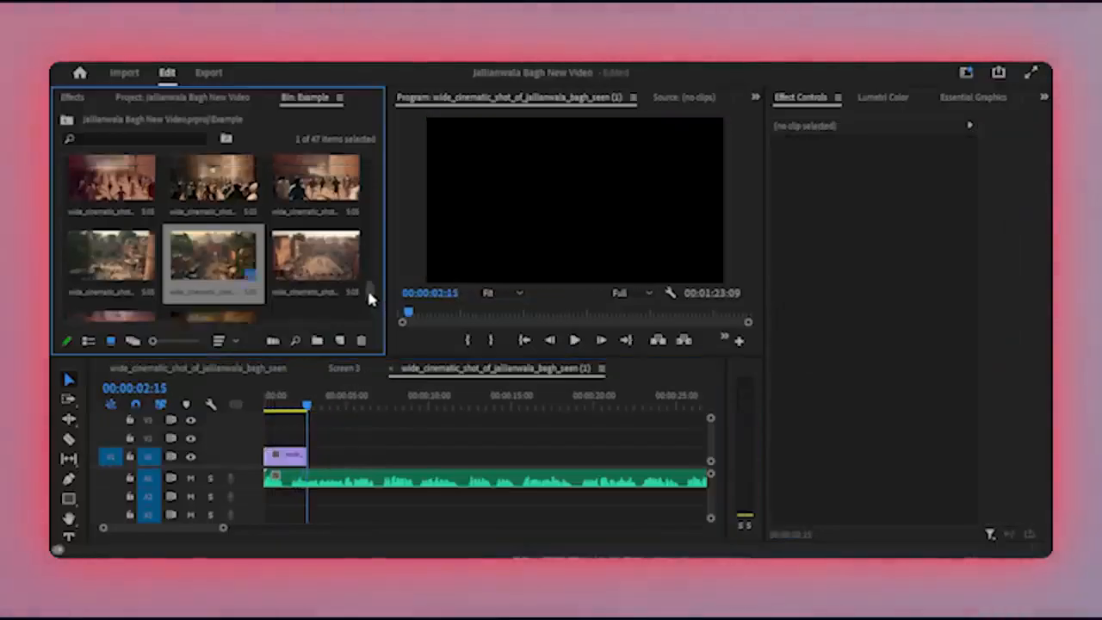
{"action": "left_click_drag", "start_coordinate": [303, 257], "coordinate": [344, 456]}
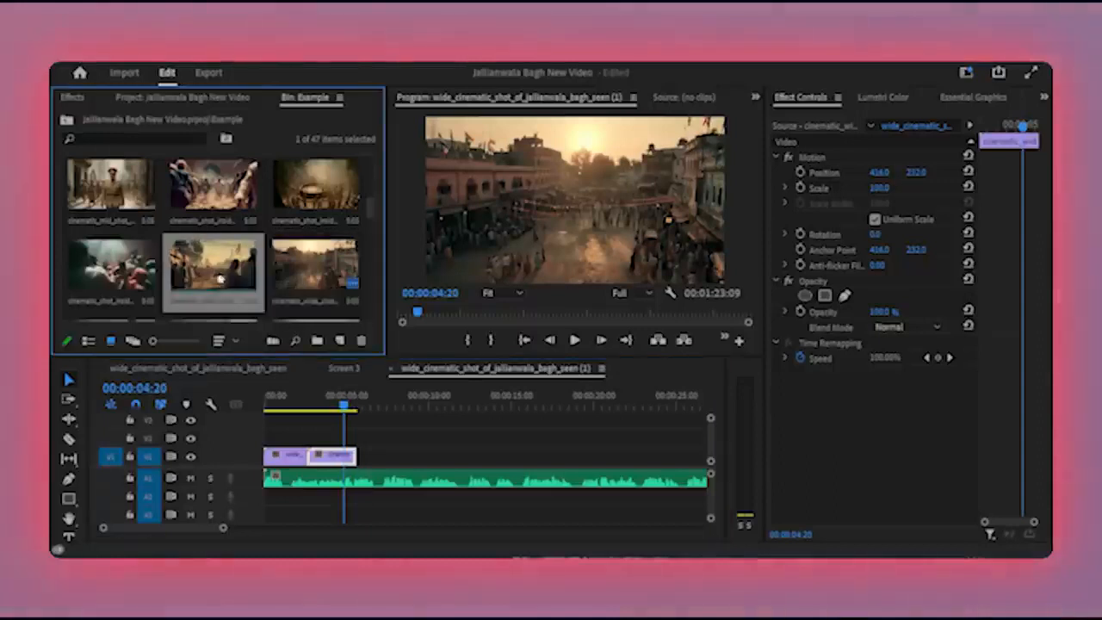
{"action": "scroll", "coordinate": [295, 284], "scroll_direction": "down", "scroll_amount": 2}
{"action": "left_click_drag", "start_coordinate": [213, 190], "coordinate": [368, 435]}
- Play the voice-over across the street crowd clip, cut the clip at about 00:00:07 and delete its remainder
{"action": "key", "text": "space"}
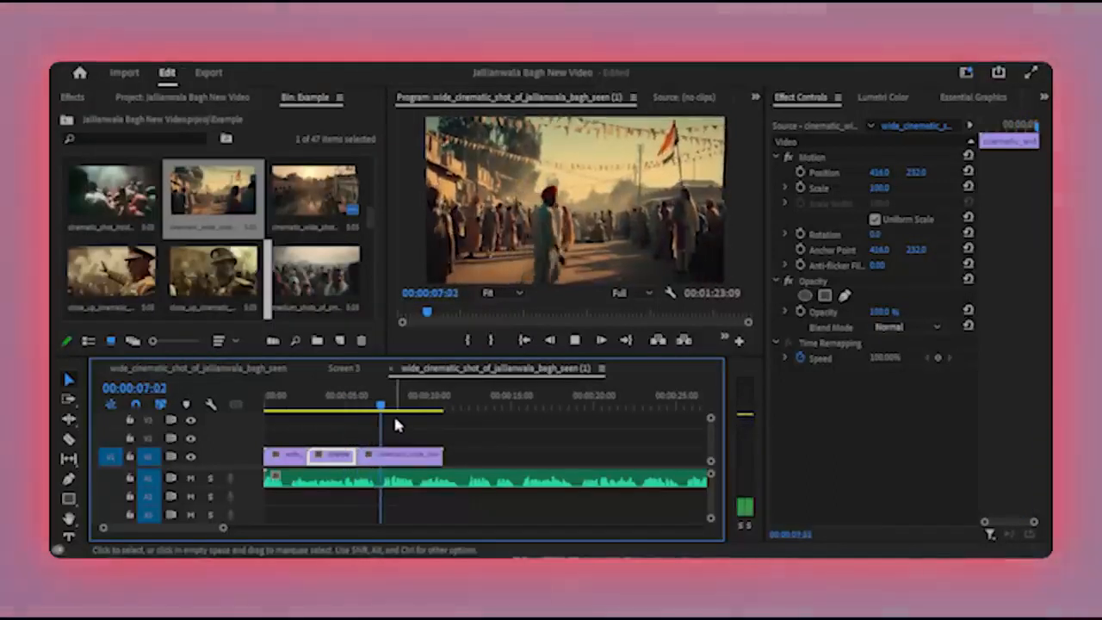
{"action": "left_click", "coordinate": [419, 450]}
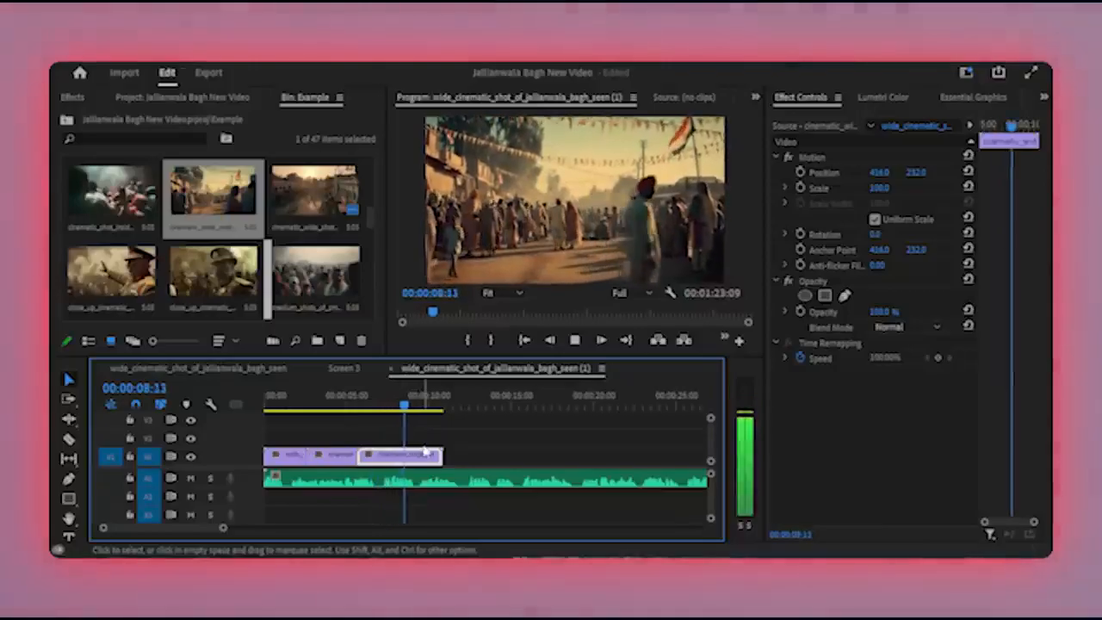
{"action": "key", "text": "space"}
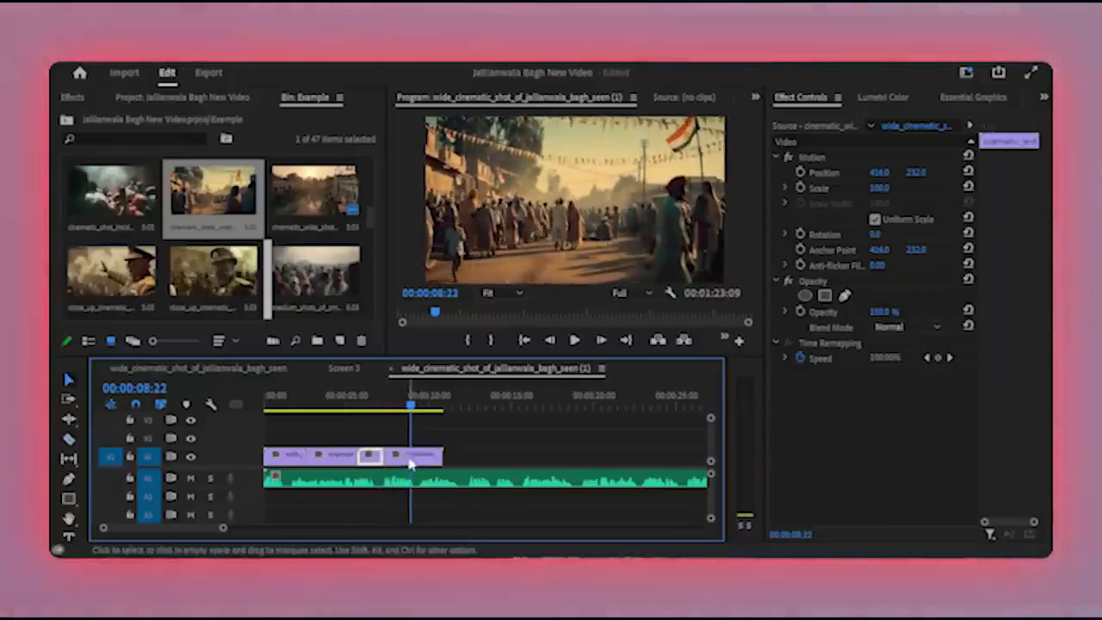
{"action": "left_click", "coordinate": [417, 459]}
{"action": "key", "text": "Delete"}
{"action": "left_click", "coordinate": [370, 405]}
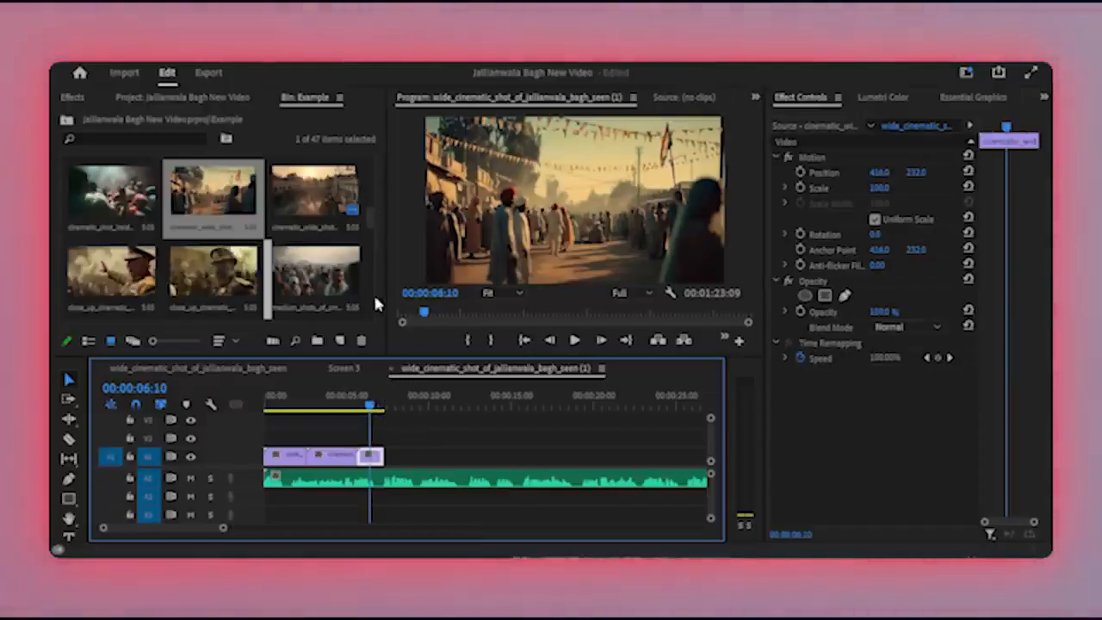
{"action": "left_click_drag", "start_coordinate": [367, 215], "coordinate": [371, 248]}
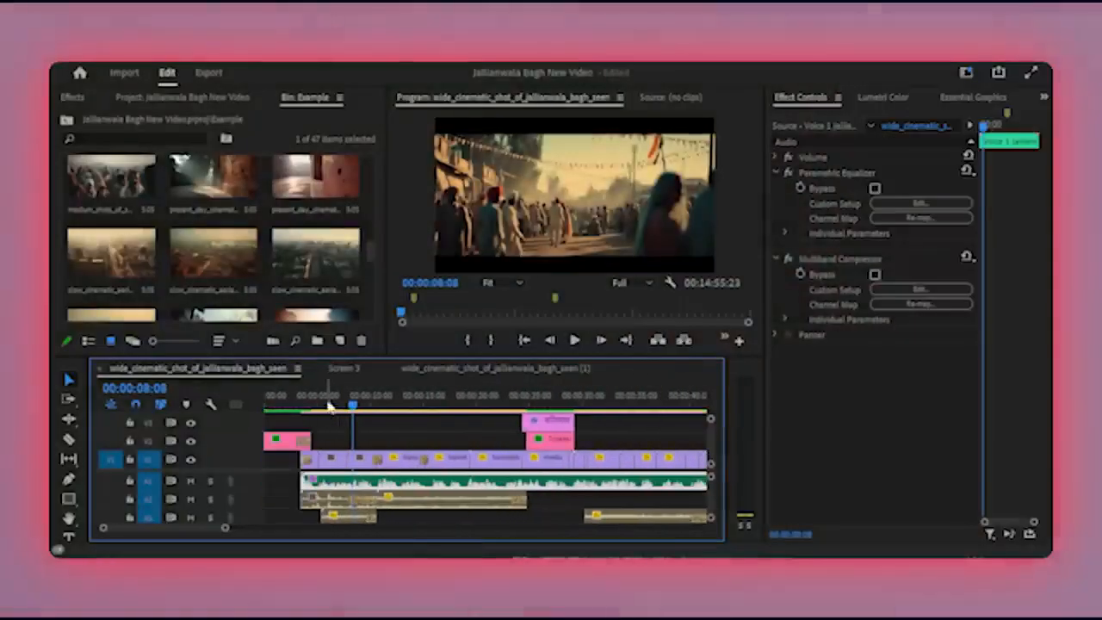
- In the finished sequence, examine the full arrangement of video, voice-over and sound tracks in an enlarged timeline
{"action": "mouse_move", "coordinate": [340, 417]}
{"action": "left_mouse_down"}
{"action": "mouse_move", "coordinate": [272, 417]}
{"action": "mouse_move", "coordinate": [324, 417]}
{"action": "left_mouse_up"}
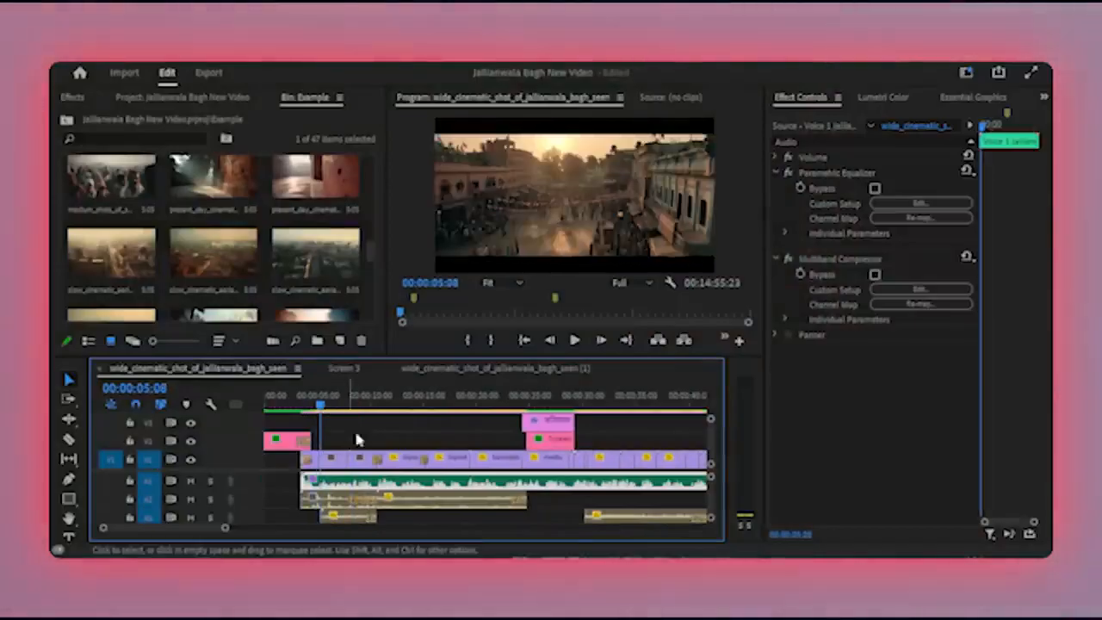
{"action": "key", "text": "grave"}
{"action": "key", "text": "backslash"}
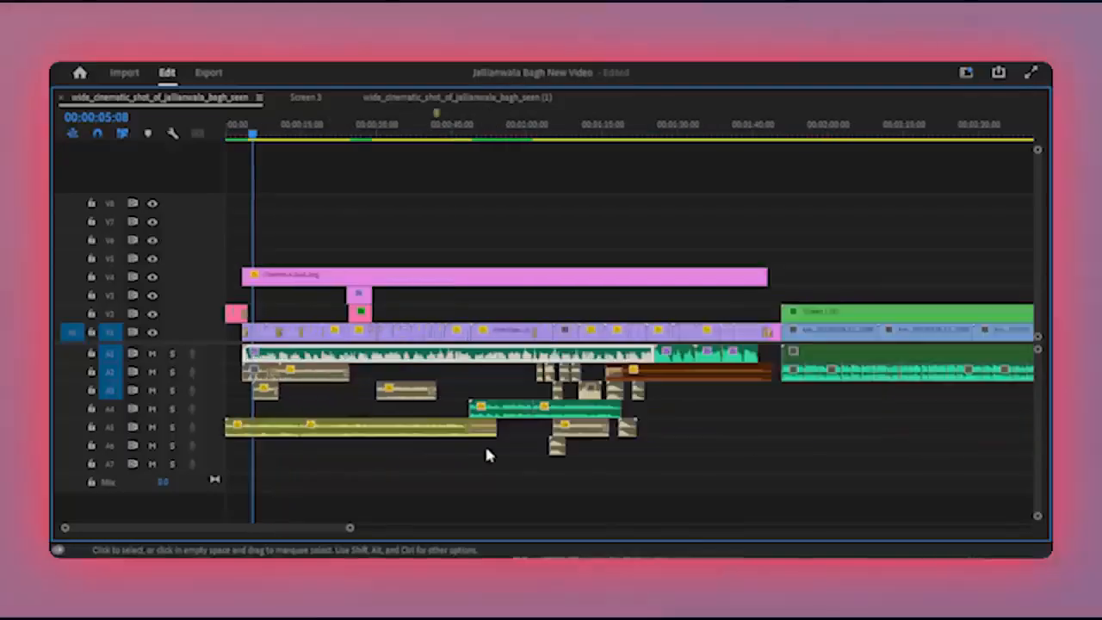
{"action": "scroll", "coordinate": [460, 454], "scroll_direction": "up", "scroll_amount": 2}
{"action": "scroll", "coordinate": [461, 454], "scroll_direction": "left", "scroll_amount": 2}
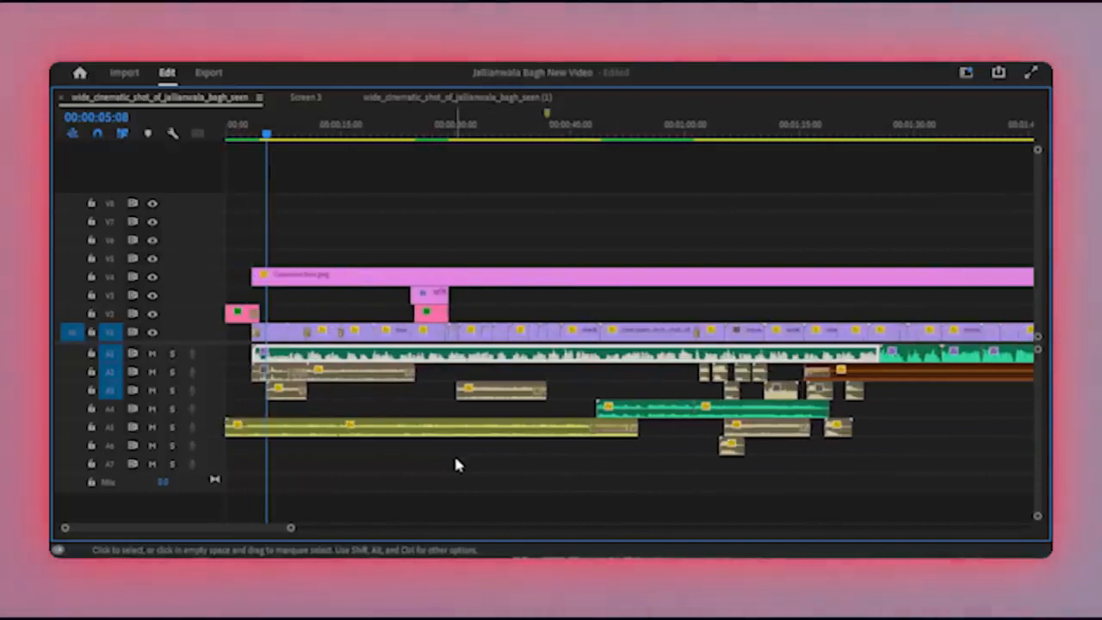
{"action": "key", "text": "grave"}
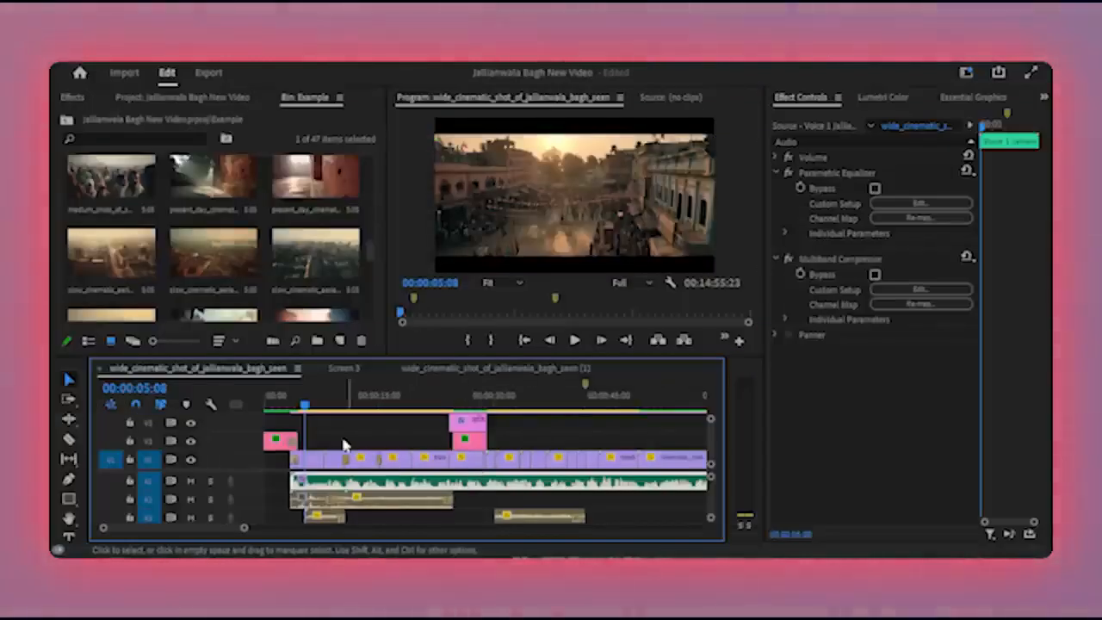
{"action": "scroll", "coordinate": [343, 445], "scroll_direction": "up", "scroll_amount": 4}
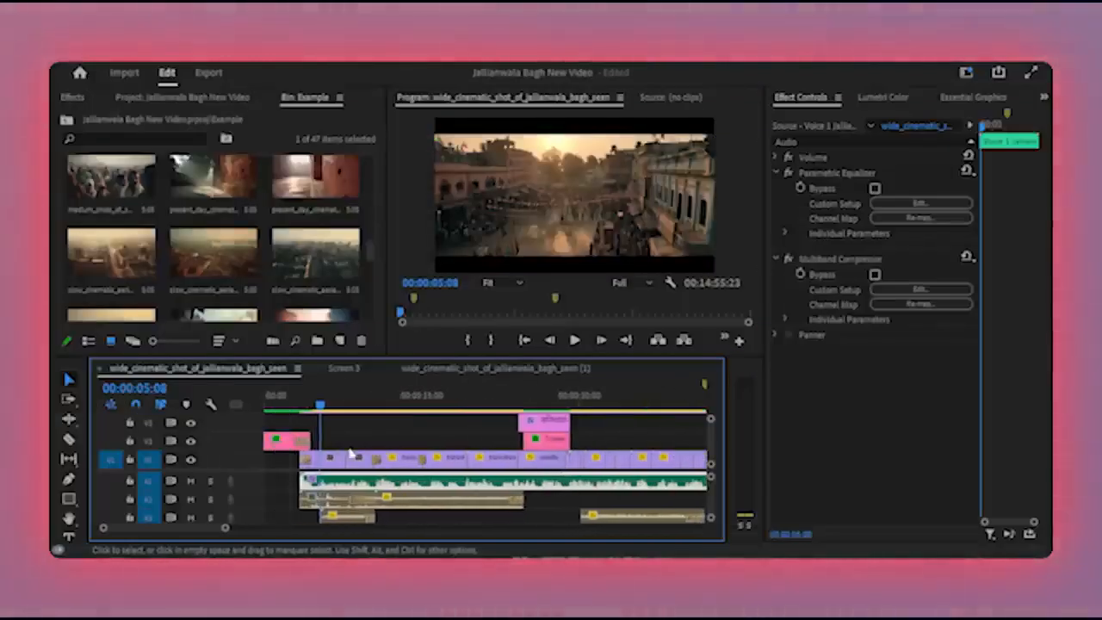
- Scrub the finished sequence's opening to 00:00:11:10 and review the "13 अप्रैल 1919" date card through 00:00:05:16
{"action": "left_click", "coordinate": [332, 404]}
{"action": "left_click_drag", "start_coordinate": [336, 404], "coordinate": [436, 411]}
{"action": "scroll", "coordinate": [415, 424], "scroll_direction": "up", "scroll_amount": 3}
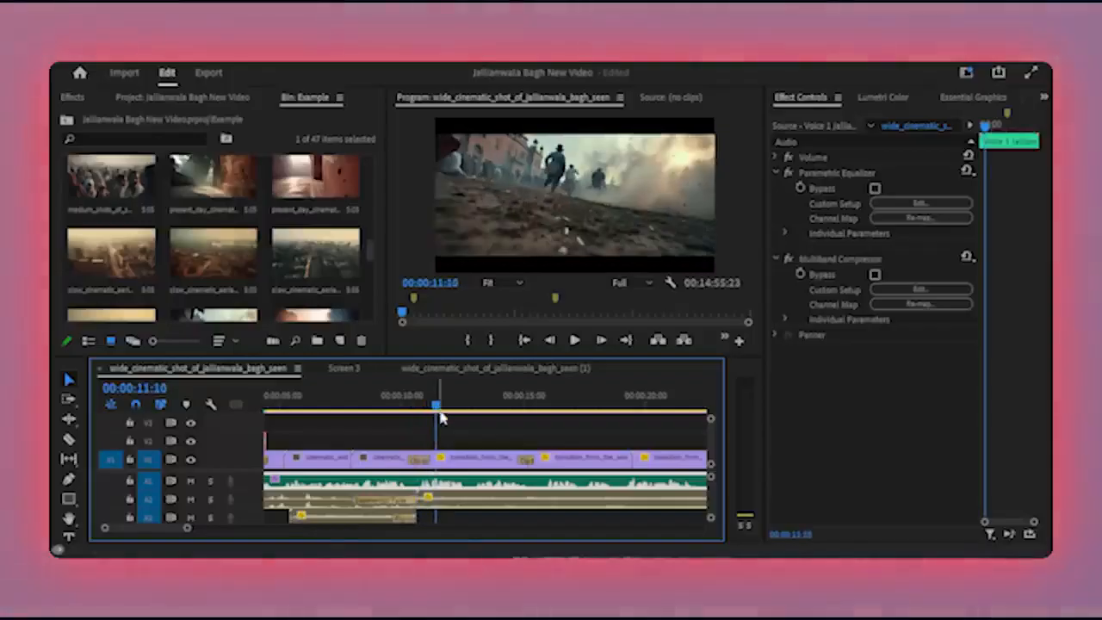
{"action": "scroll", "coordinate": [453, 444], "scroll_direction": "down", "scroll_amount": 3}
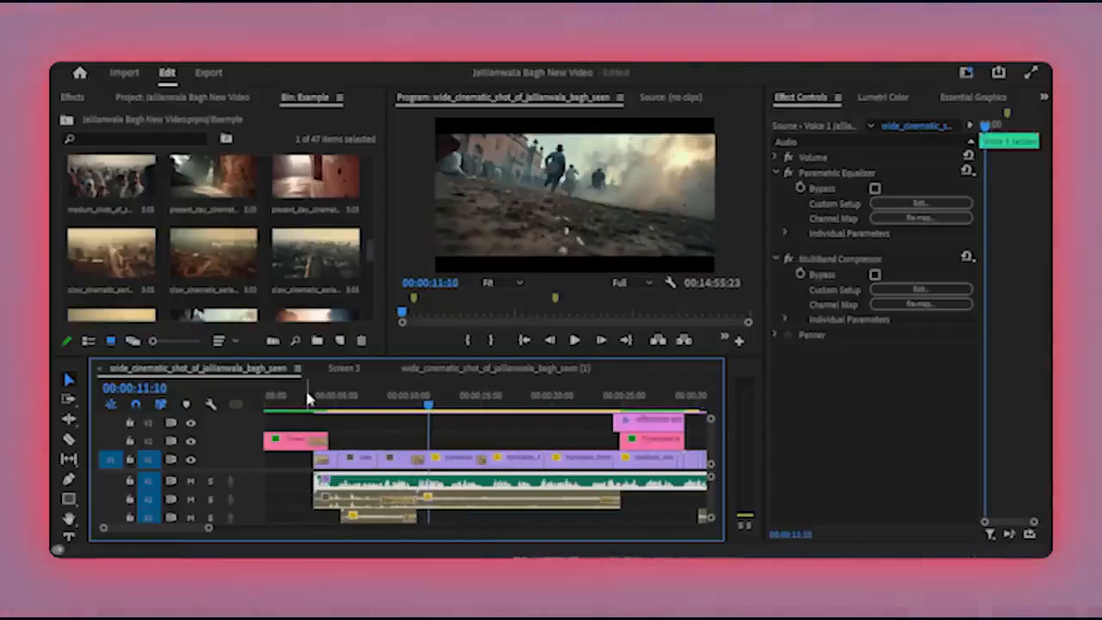
{"action": "left_click", "coordinate": [276, 401]}
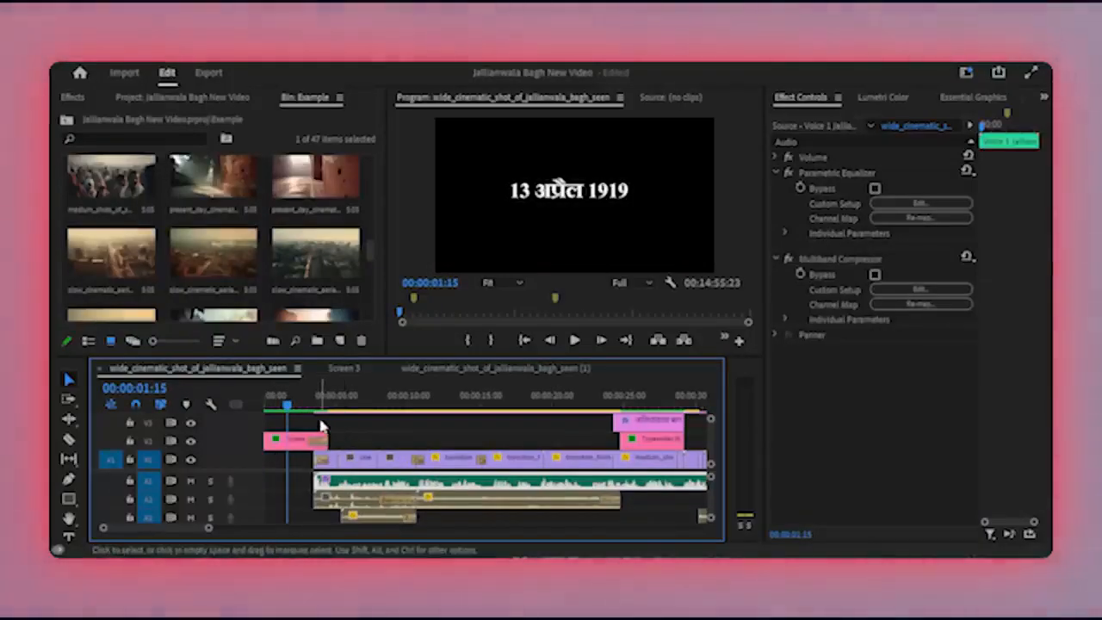
{"action": "left_click_drag", "start_coordinate": [300, 411], "coordinate": [345, 406]}
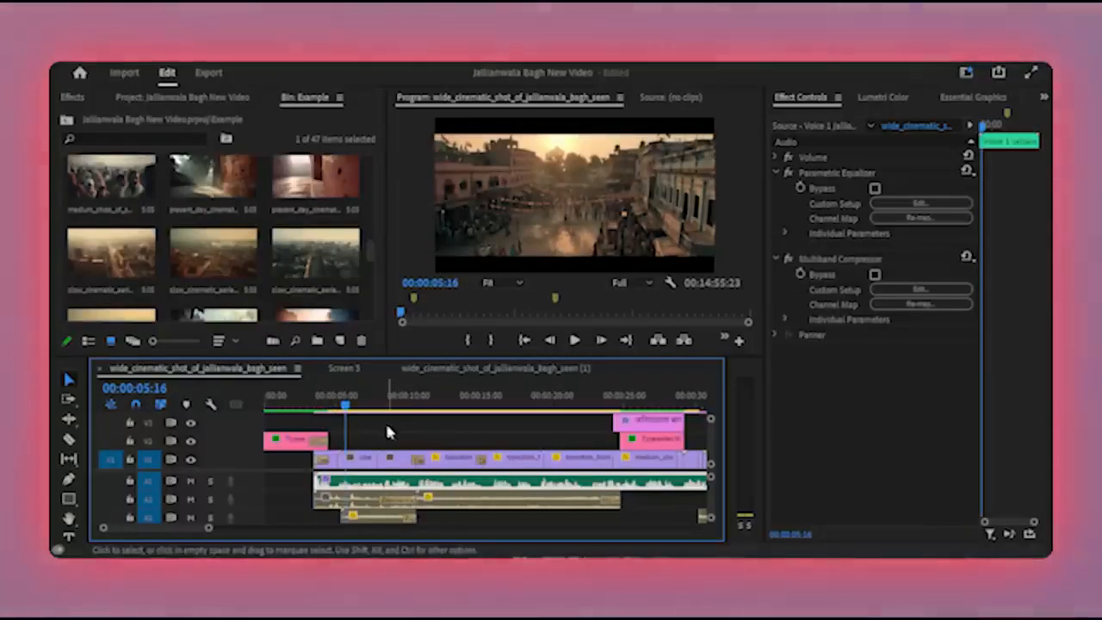
- Scrub to 00:00:23:16 and play the black-and-white "जलियांवाला बाग हत्याकांड" title scene to about 00:00:26:08
{"action": "scroll", "coordinate": [431, 490], "scroll_direction": "down", "scroll_amount": 3}
{"action": "scroll", "coordinate": [452, 492], "scroll_direction": "up", "scroll_amount": 2}
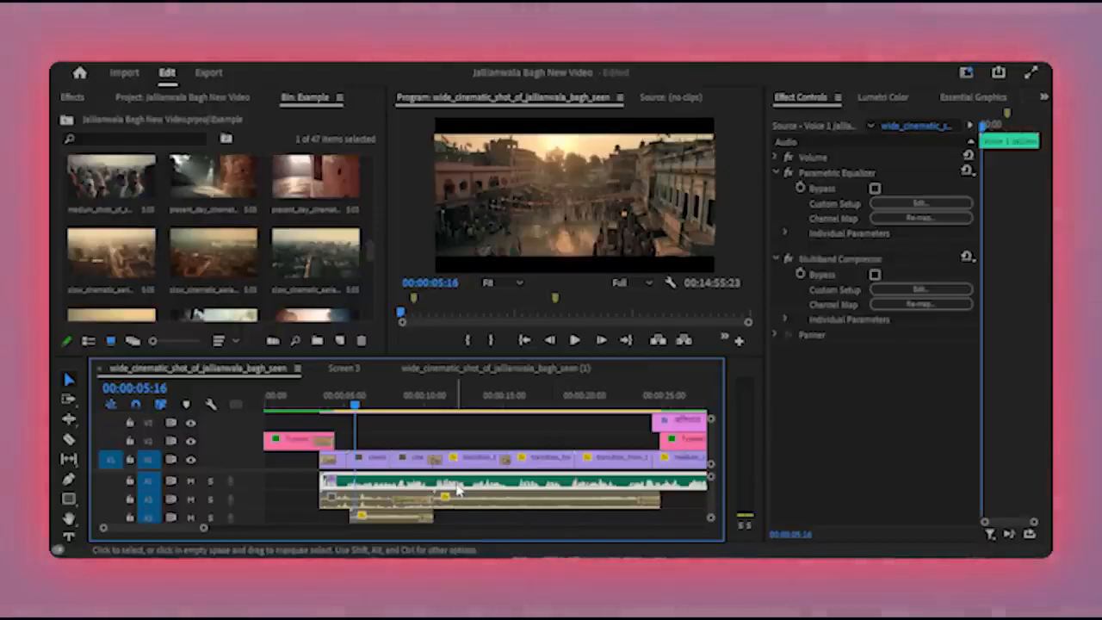
{"action": "scroll", "coordinate": [406, 460], "scroll_direction": "down", "scroll_amount": 4}
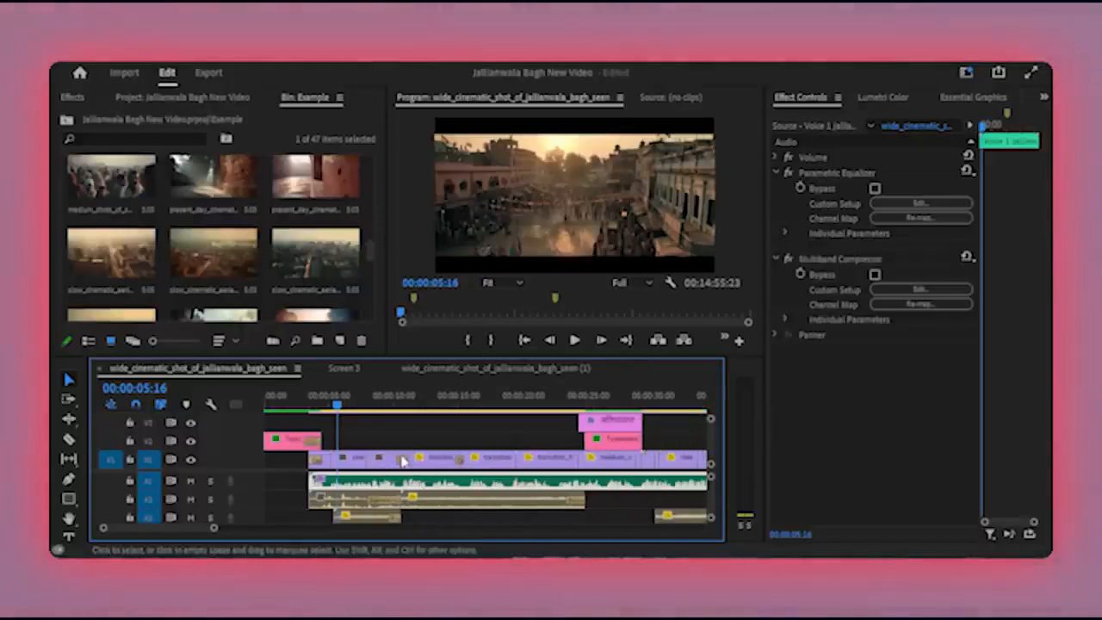
{"action": "scroll", "coordinate": [415, 415], "scroll_direction": "up", "scroll_amount": 2}
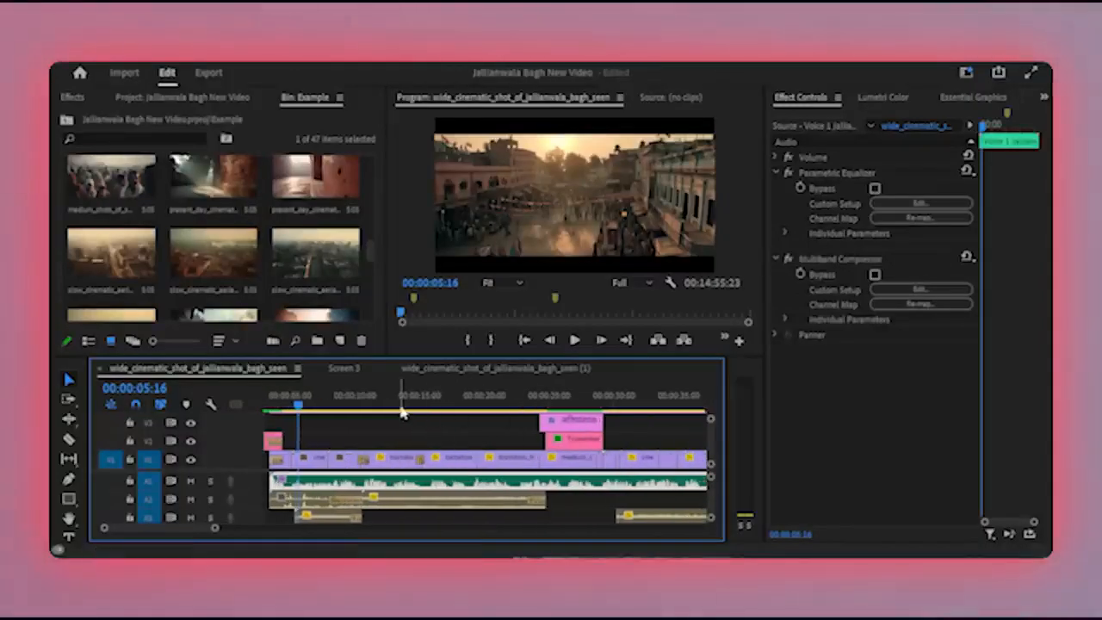
{"action": "left_click_drag", "start_coordinate": [412, 405], "coordinate": [531, 422]}
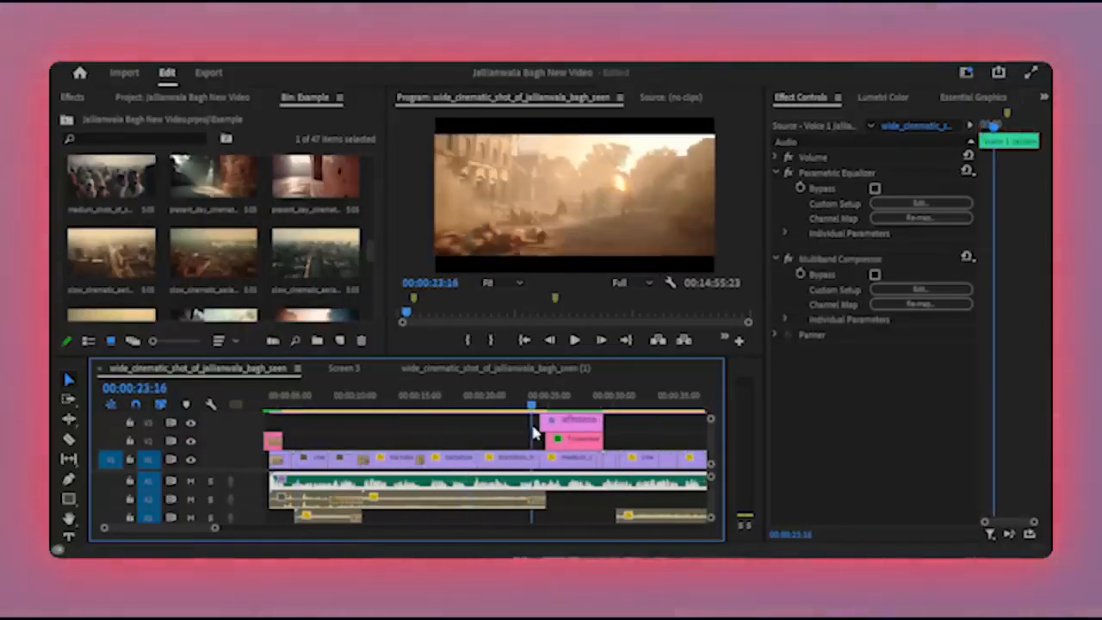
{"action": "scroll", "coordinate": [504, 466], "scroll_direction": "down", "scroll_amount": 2}
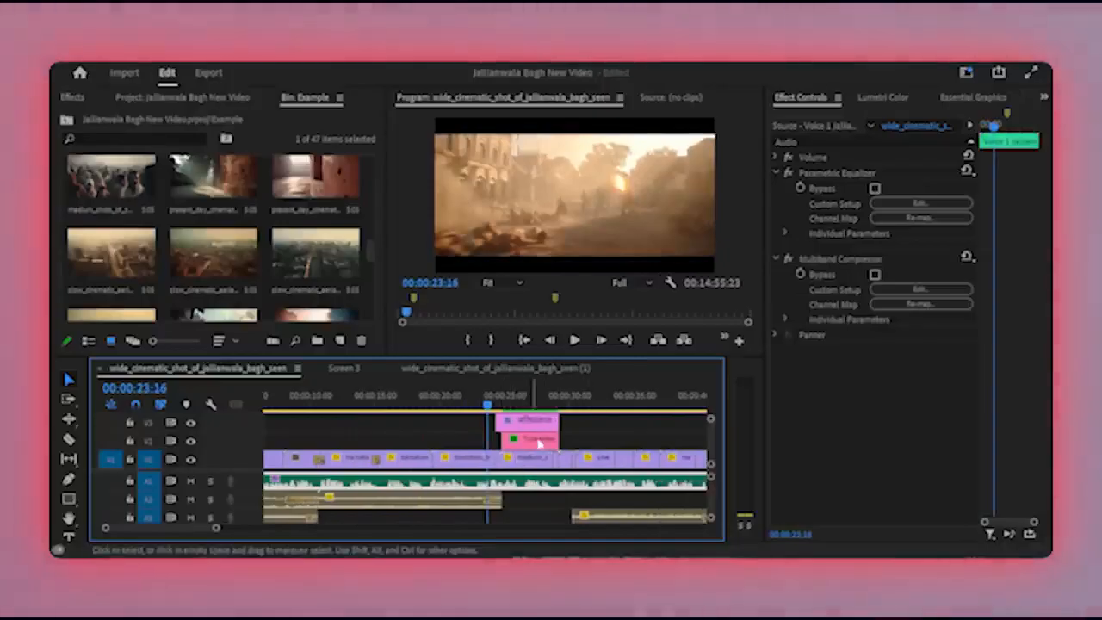
{"action": "key", "text": "space"}
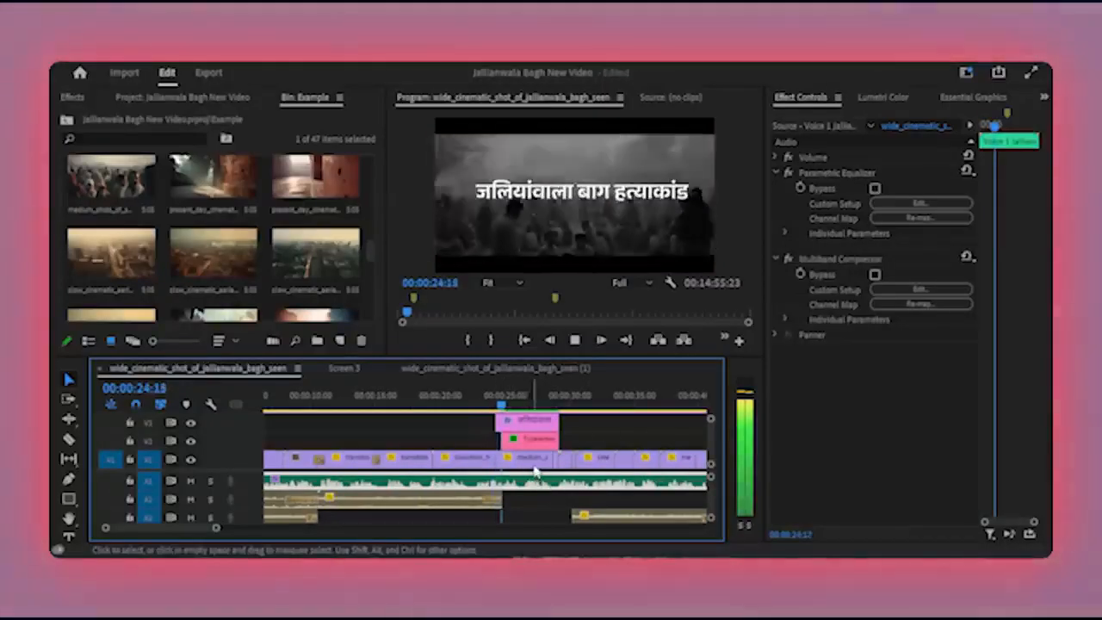
{"action": "key", "text": "space"}
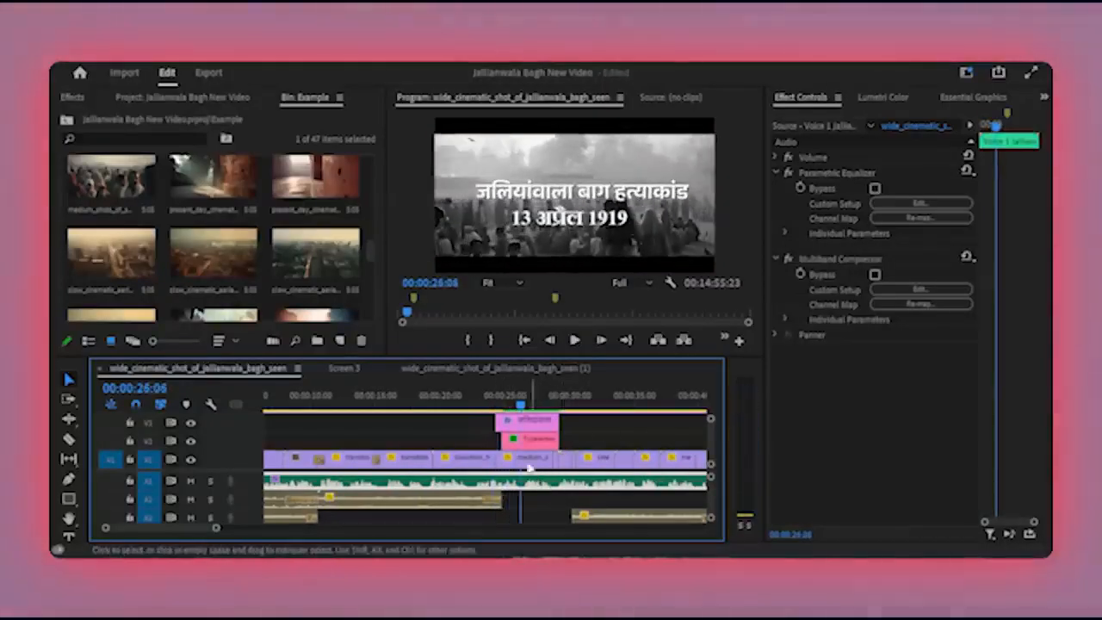
{"action": "left_click", "coordinate": [525, 402]}
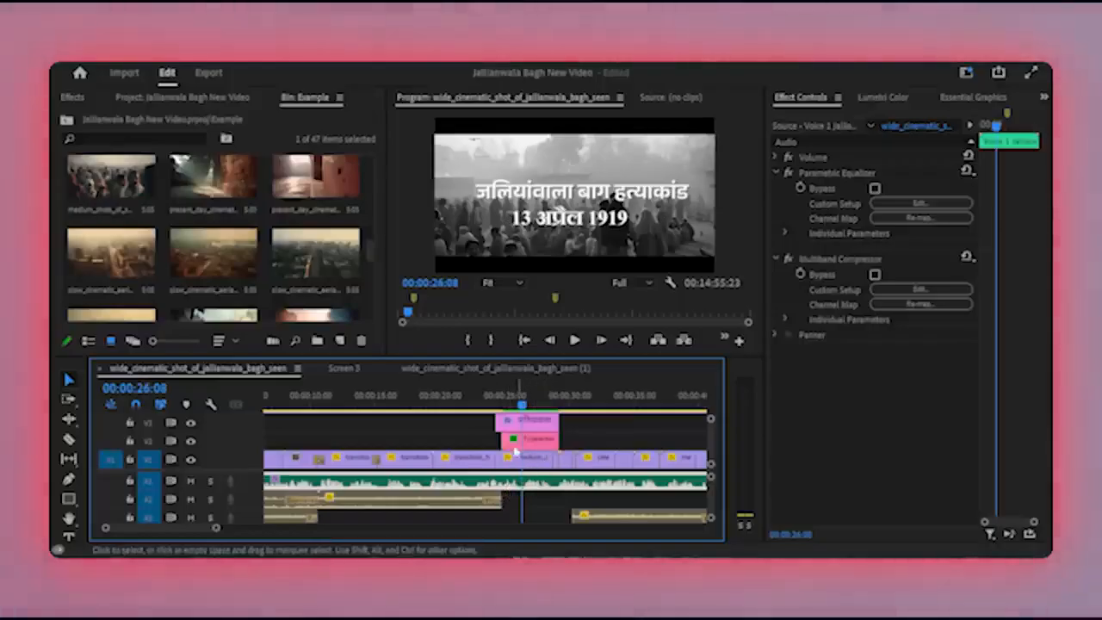
- Play the scenes following the title in stages, through the bazaar crowd shot to the street crowd around 00:00:35:09
{"action": "key", "text": "space"}
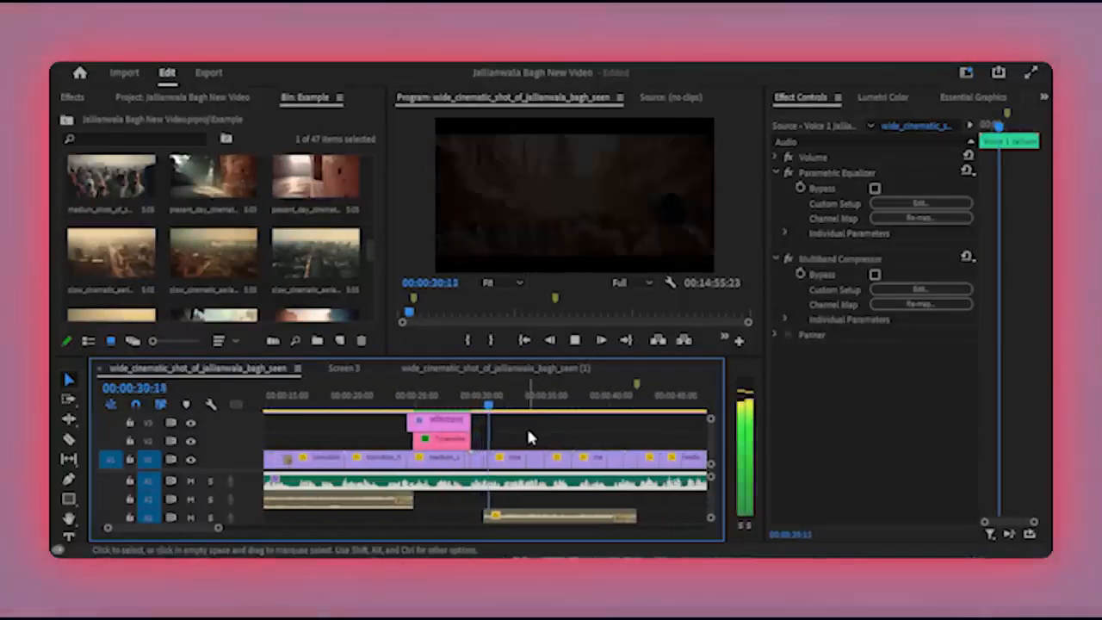
{"action": "key", "text": "space"}
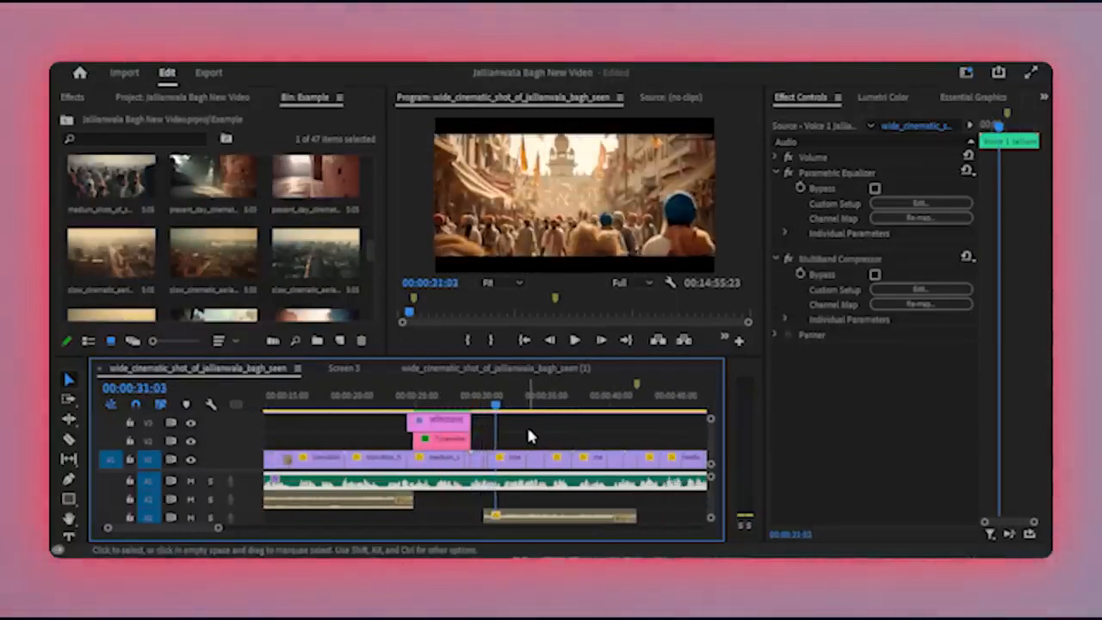
{"action": "key", "text": "space"}
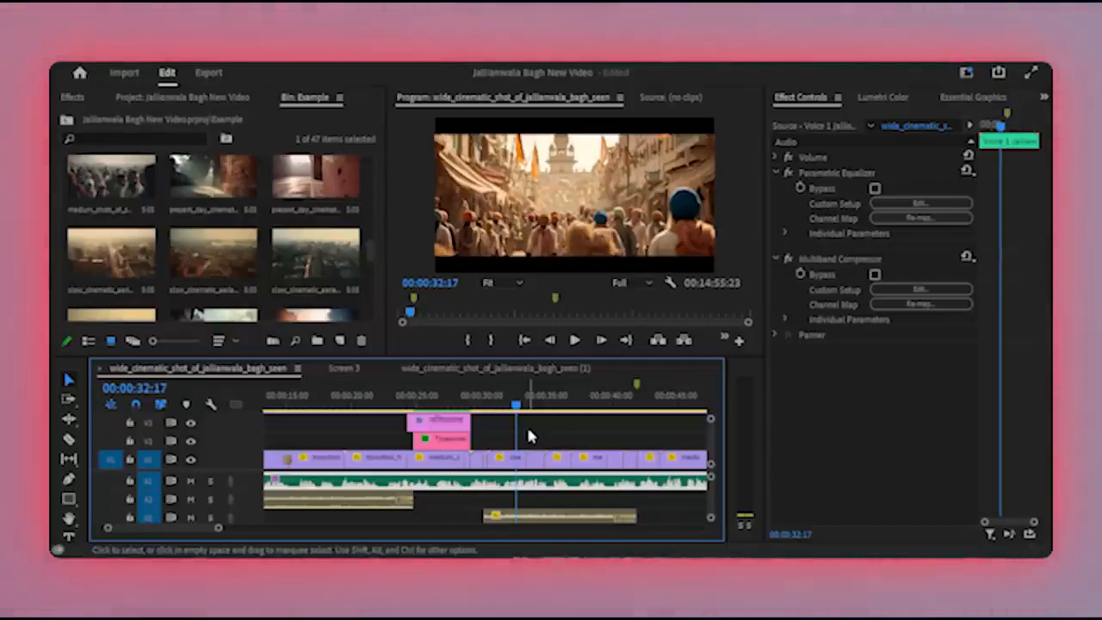
{"action": "key", "text": "minus"}
{"action": "key", "text": "space"}
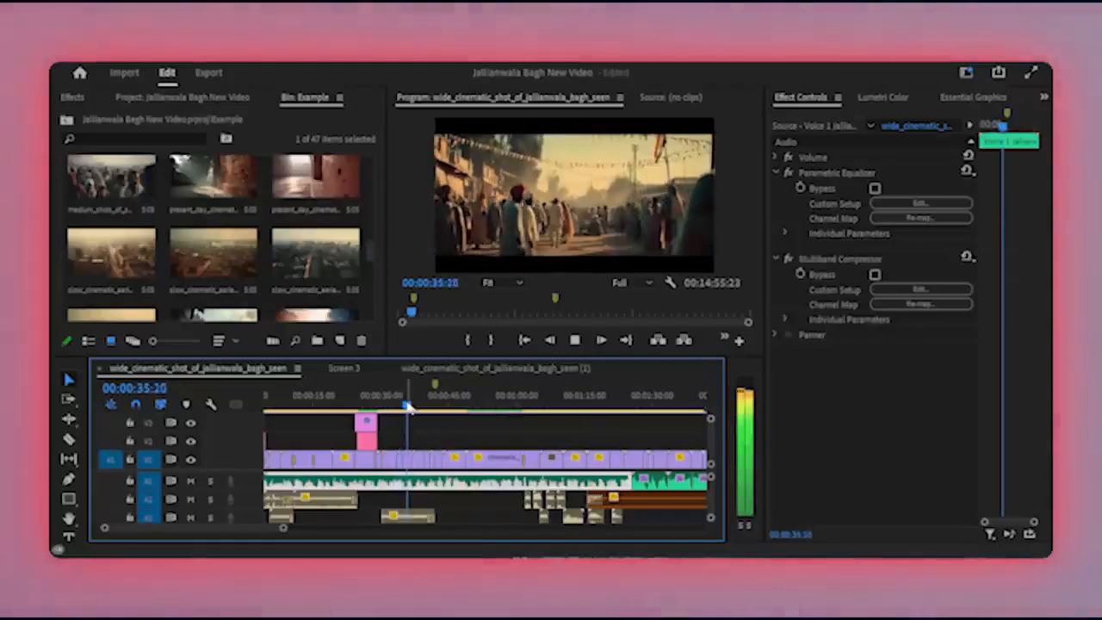
{"action": "key", "text": "space"}
{"action": "left_click_drag", "start_coordinate": [412, 404], "coordinate": [405, 405]}
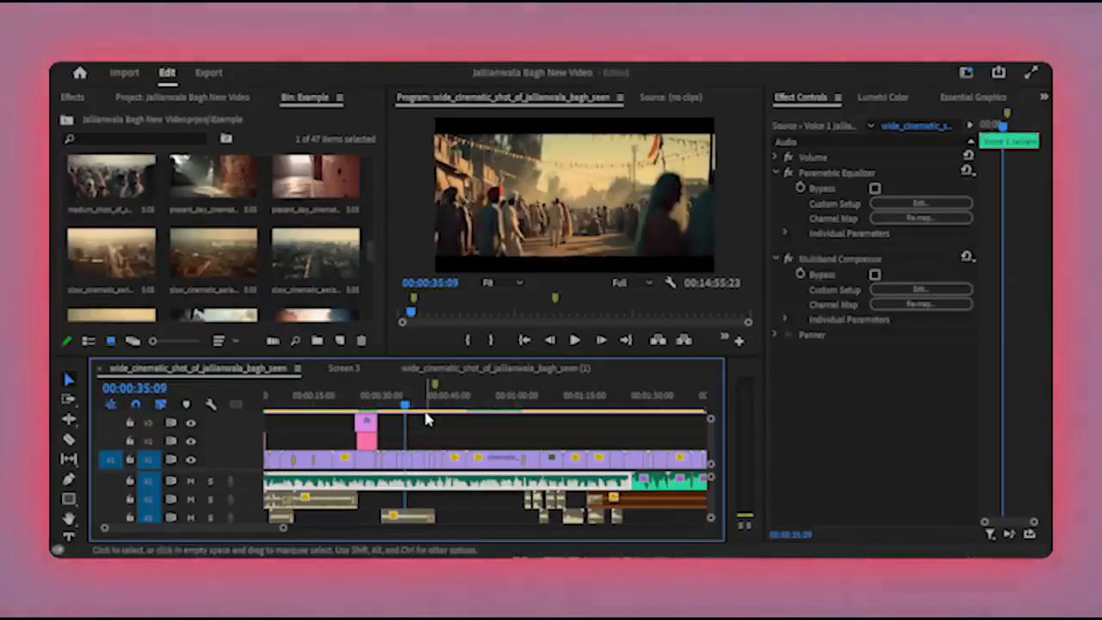
- Scrub the rest of the edit past the officer scene at 00:01:00:07 to the closing flag shot at 00:01:46:17
{"action": "left_click", "coordinate": [433, 405]}
{"action": "key", "text": "equal"}
{"action": "left_click_drag", "start_coordinate": [475, 405], "coordinate": [615, 422]}
{"action": "scroll", "coordinate": [615, 426], "scroll_direction": "down", "scroll_amount": 3}
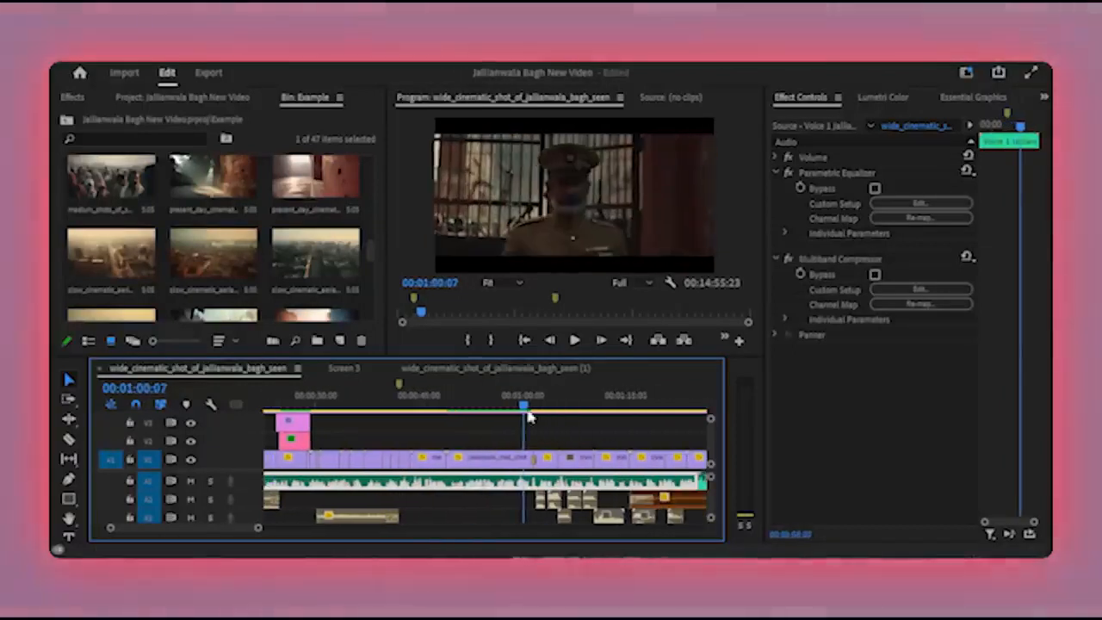
{"action": "left_click_drag", "start_coordinate": [530, 417], "coordinate": [636, 420]}
{"action": "scroll", "coordinate": [637, 422], "scroll_direction": "down", "scroll_amount": 2}
{"action": "left_click_drag", "start_coordinate": [573, 403], "coordinate": [601, 408]}
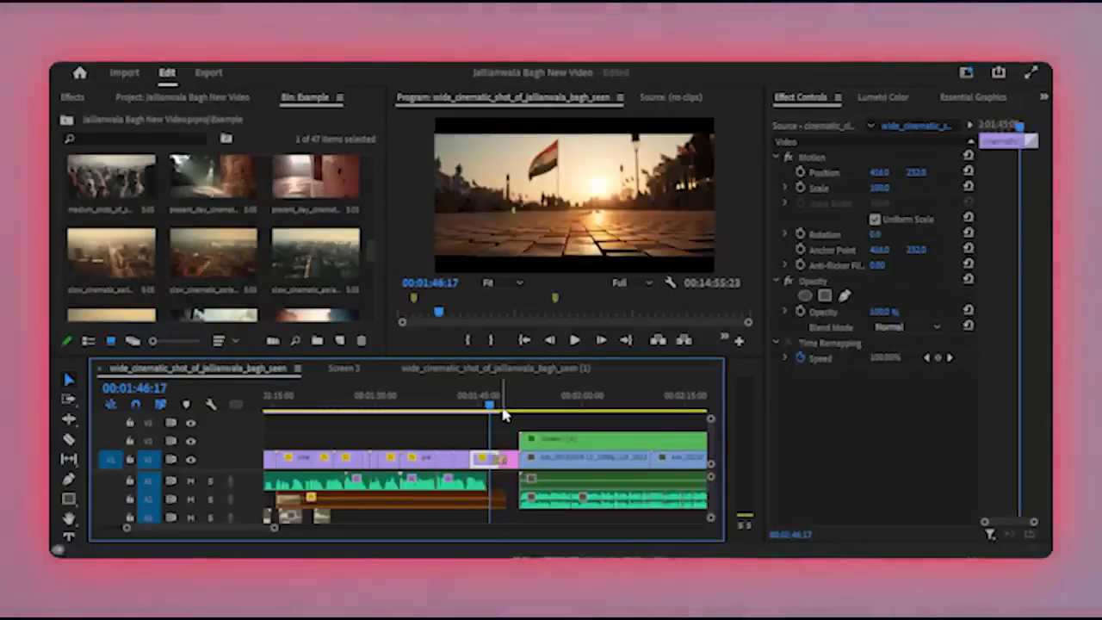
{"action": "mouse_move", "coordinate": [505, 416]}
{"action": "left_mouse_down"}
{"action": "mouse_move", "coordinate": [588, 406]}
{"action": "mouse_move", "coordinate": [482, 411]}
{"action": "mouse_move", "coordinate": [503, 417]}
{"action": "left_mouse_up"}
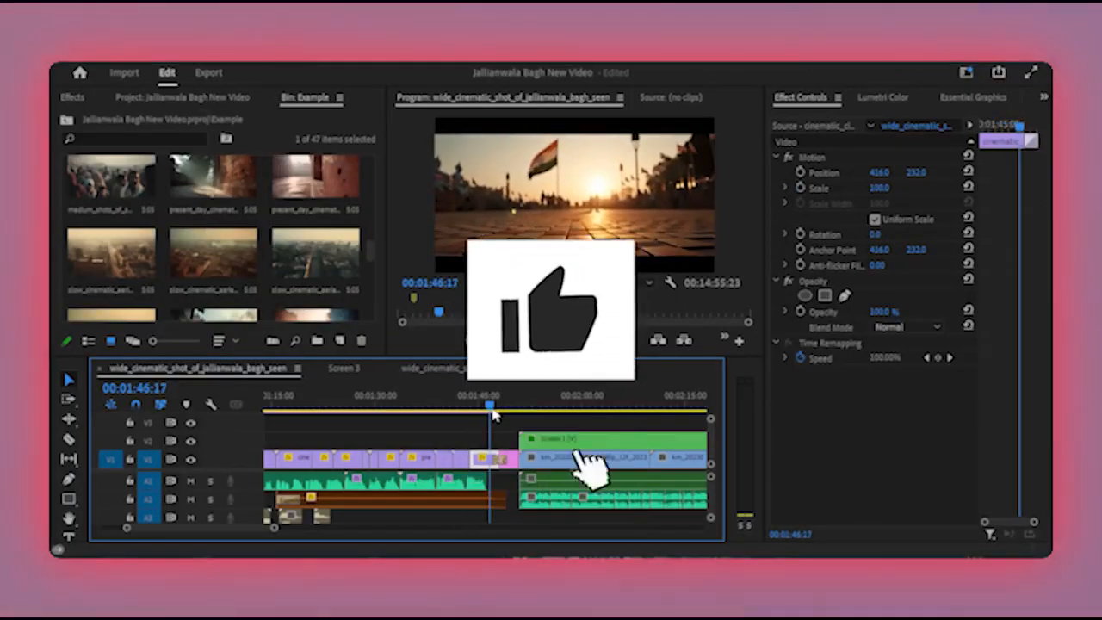